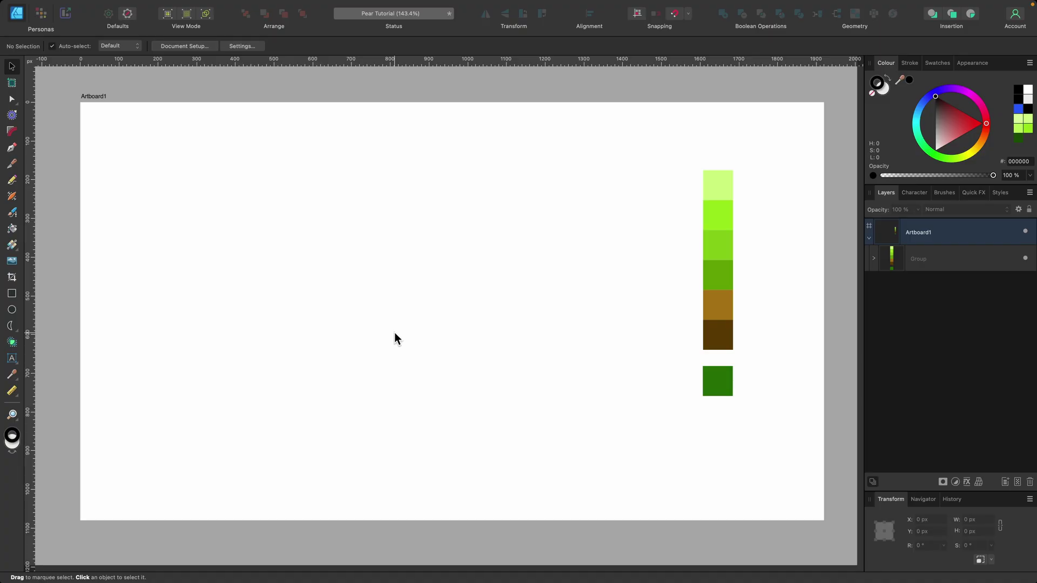
Move the colour swatch group slightly left on the artboard and review the document's dimensions and DPI settings.
{"action": "mouse_move", "coordinate": [727, 243]}
{"action": "left_mouse_down"}
{"action": "mouse_move", "coordinate": [711, 283]}
{"action": "mouse_move", "coordinate": [716, 250]}
{"action": "left_mouse_up"}
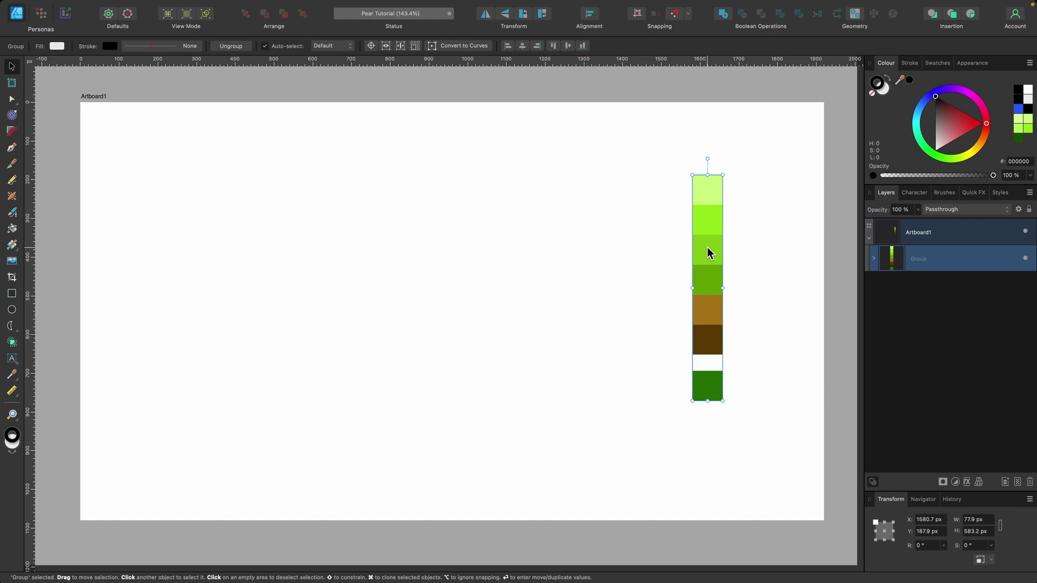
{"action": "left_click", "coordinate": [291, 201]}
{"action": "left_click", "coordinate": [203, 48]}
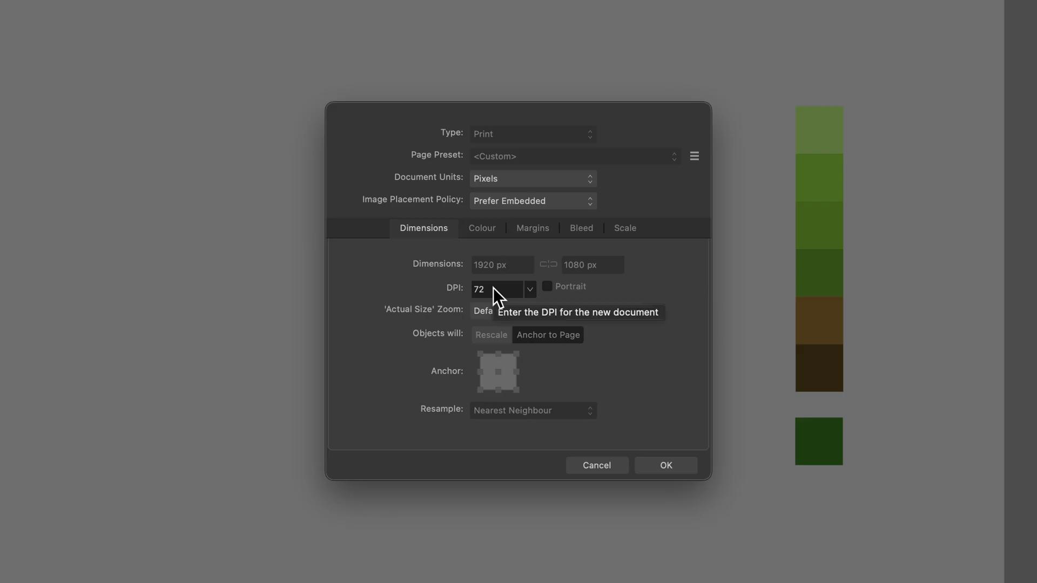
{"action": "left_click", "coordinate": [665, 465]}
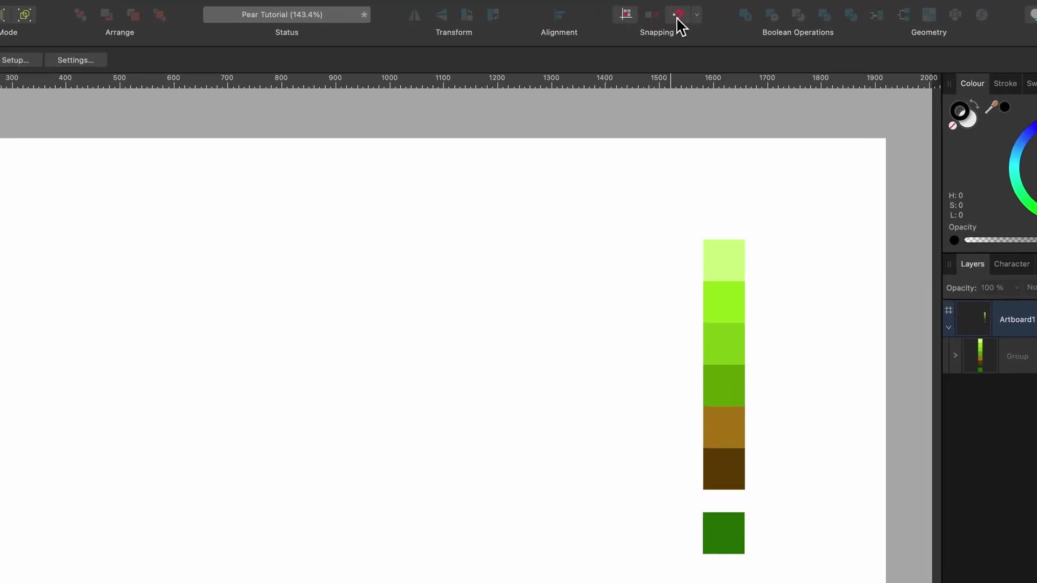
Turn on snapping and review its options.
{"action": "left_click", "coordinate": [678, 17]}
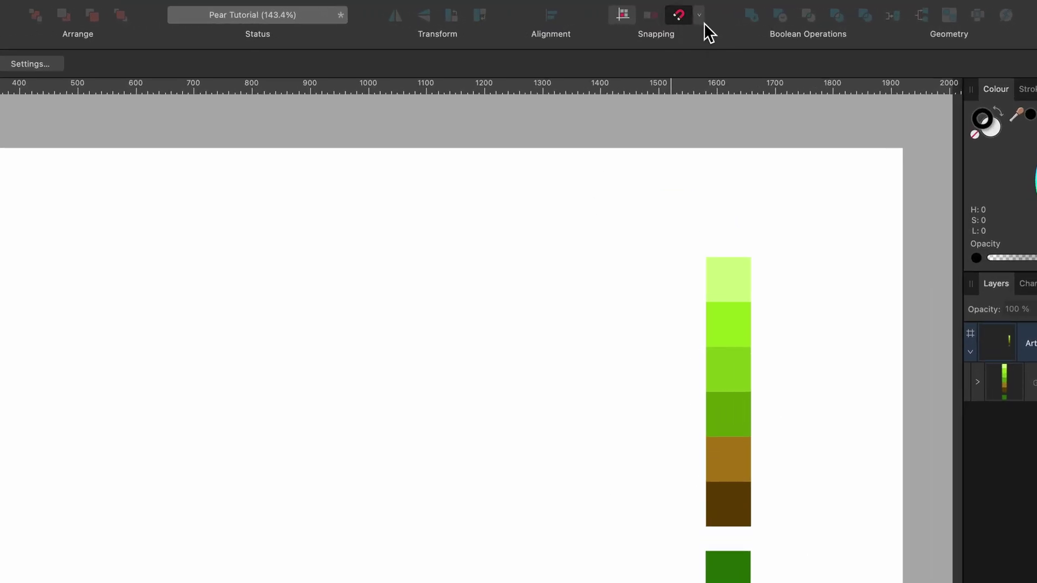
{"action": "left_click", "coordinate": [701, 19]}
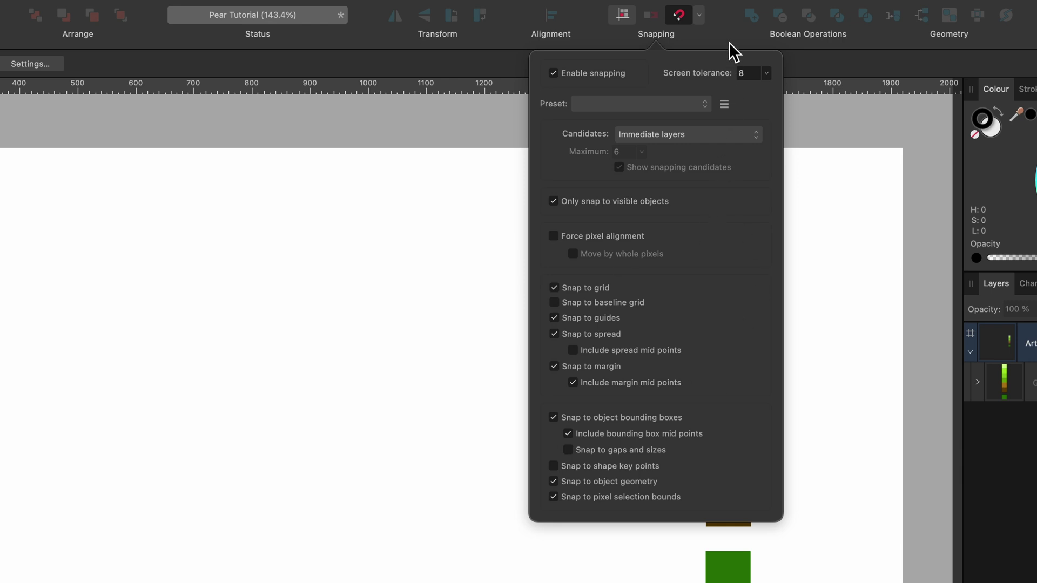
{"action": "left_click", "coordinate": [728, 33]}
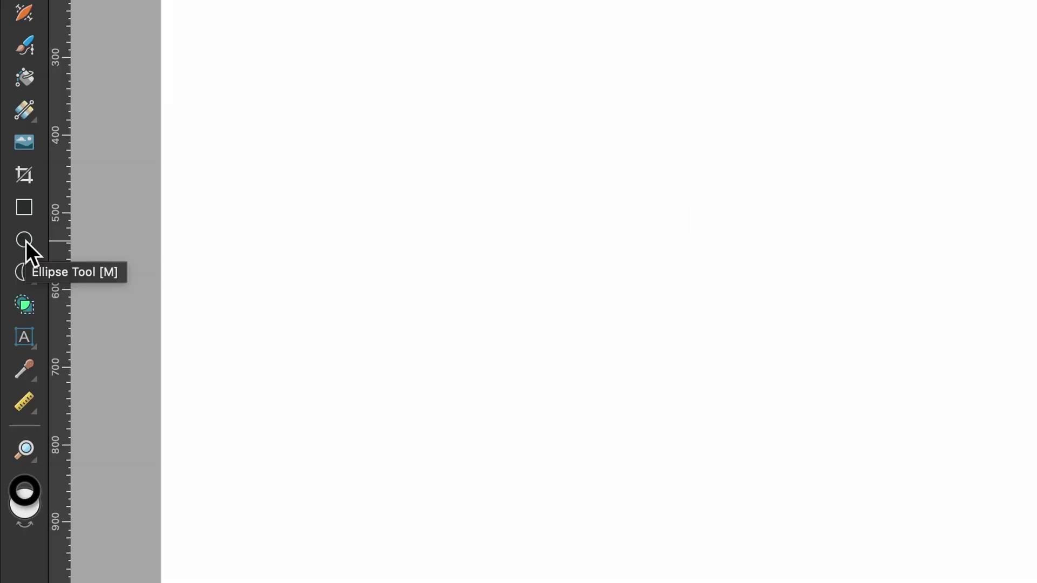
Draw a circle about 584 px in diameter on the artboard and move it right and slightly down.
{"action": "left_click", "coordinate": [25, 241]}
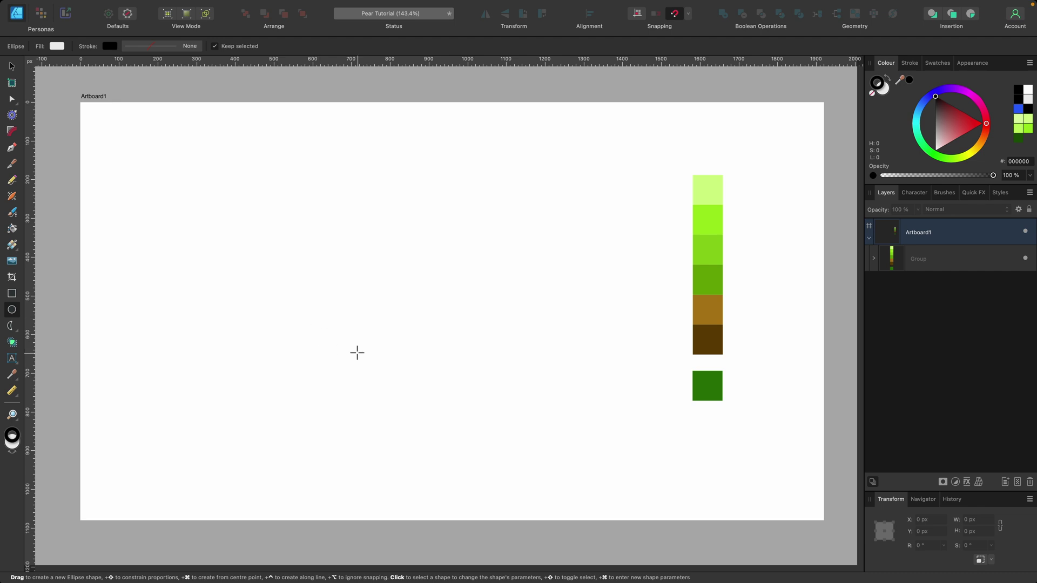
{"action": "left_click_drag", "start_coordinate": [357, 352], "coordinate": [485, 254]}
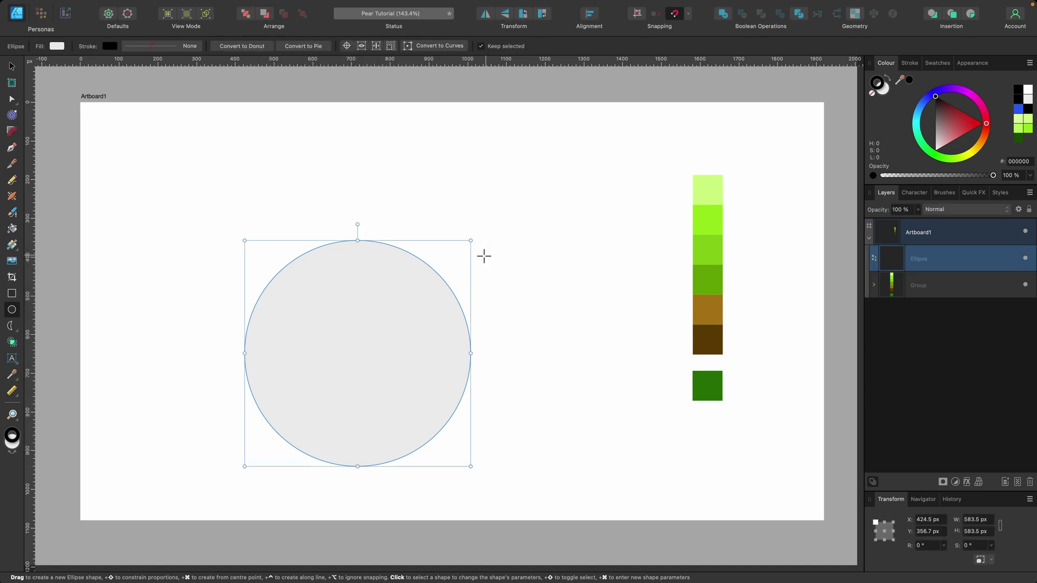
{"action": "key", "text": "v"}
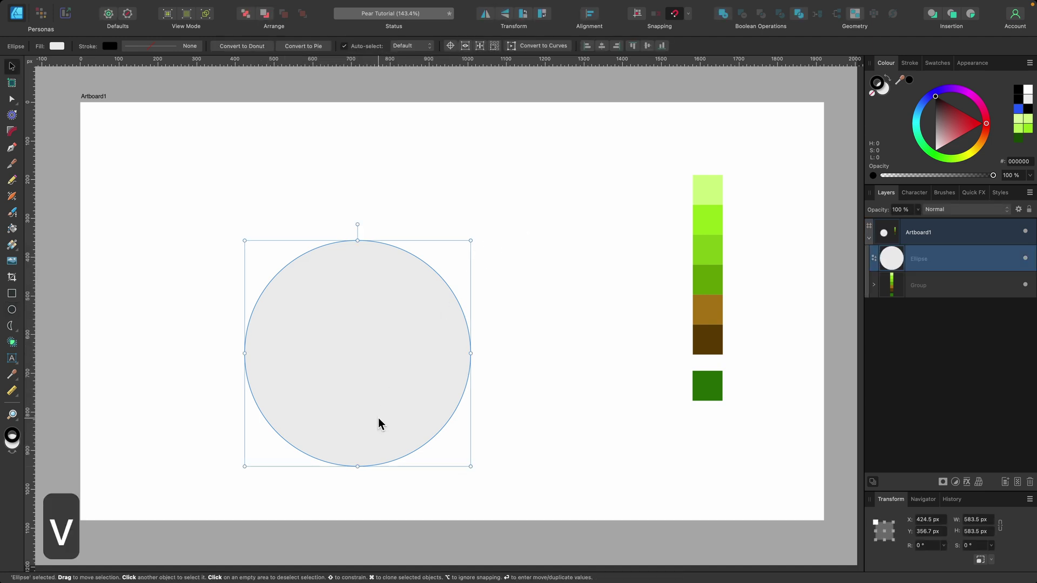
{"action": "left_click_drag", "start_coordinate": [367, 370], "coordinate": [479, 402]}
{"action": "scroll", "coordinate": [479, 402], "scroll_direction": "right", "scroll_amount": 5}
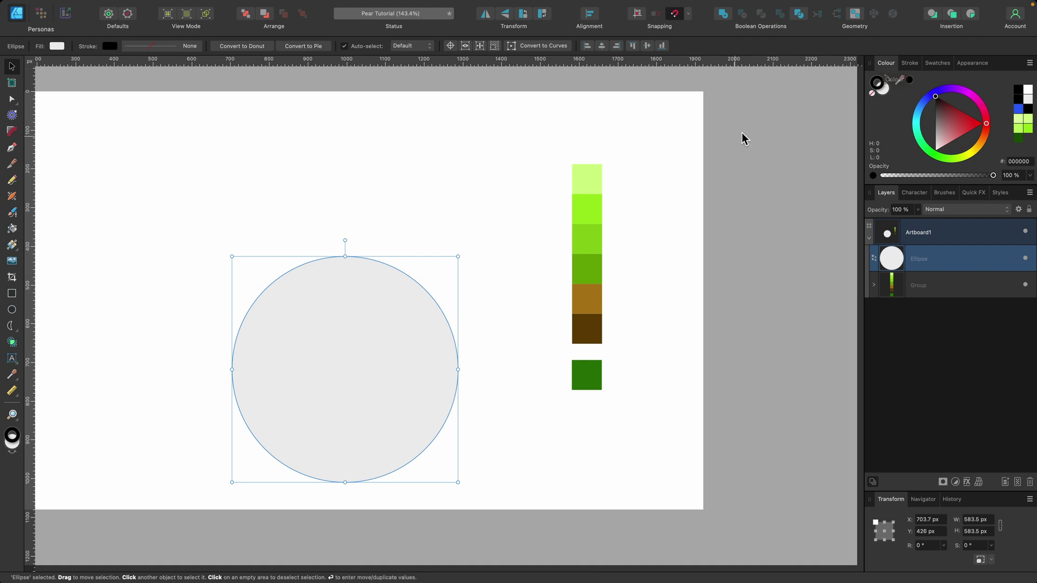
Float the colour controls over the canvas and give the circle no fill and a black (000000) stroke.
{"action": "left_click_drag", "start_coordinate": [887, 63], "coordinate": [436, 121]}
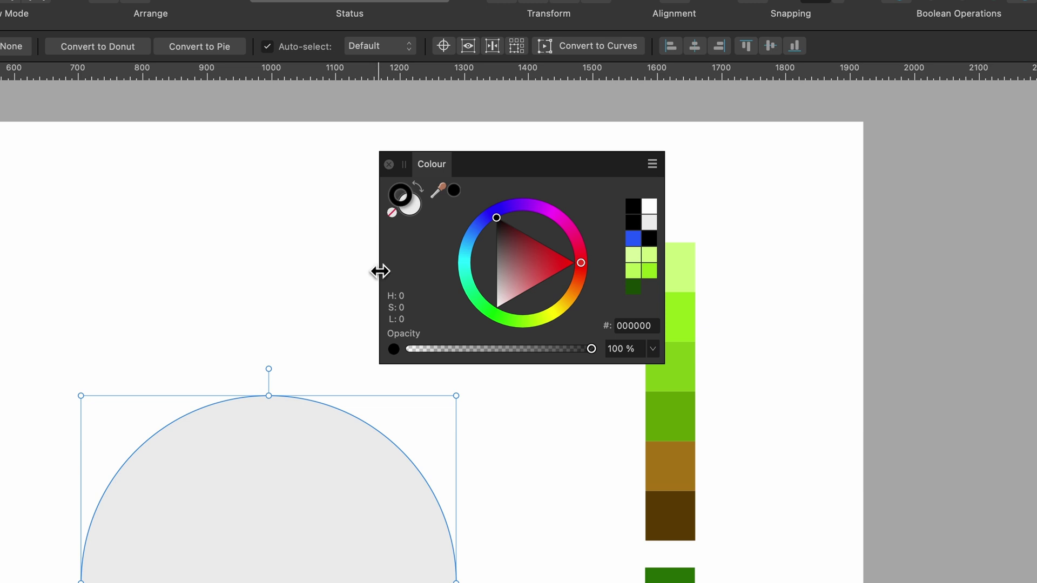
{"action": "left_click_drag", "start_coordinate": [380, 268], "coordinate": [436, 243]}
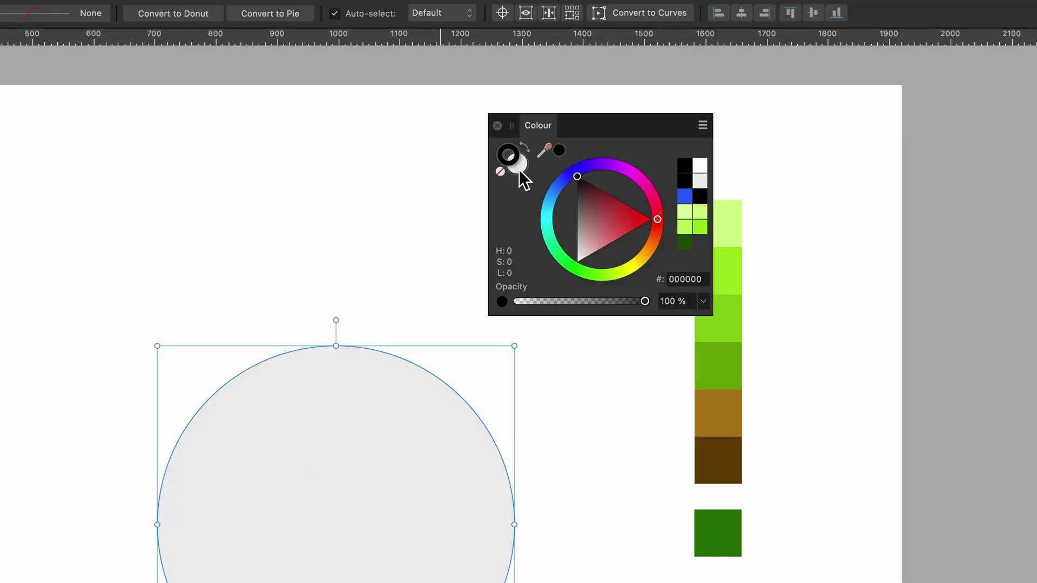
{"action": "left_click", "coordinate": [460, 143]}
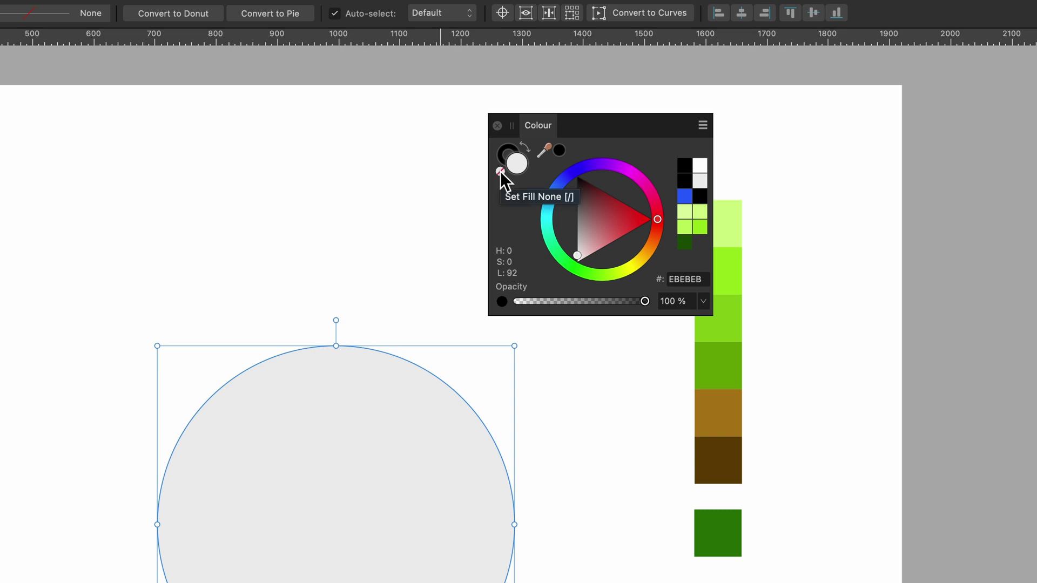
{"action": "left_click", "coordinate": [500, 171]}
{"action": "left_click", "coordinate": [503, 156]}
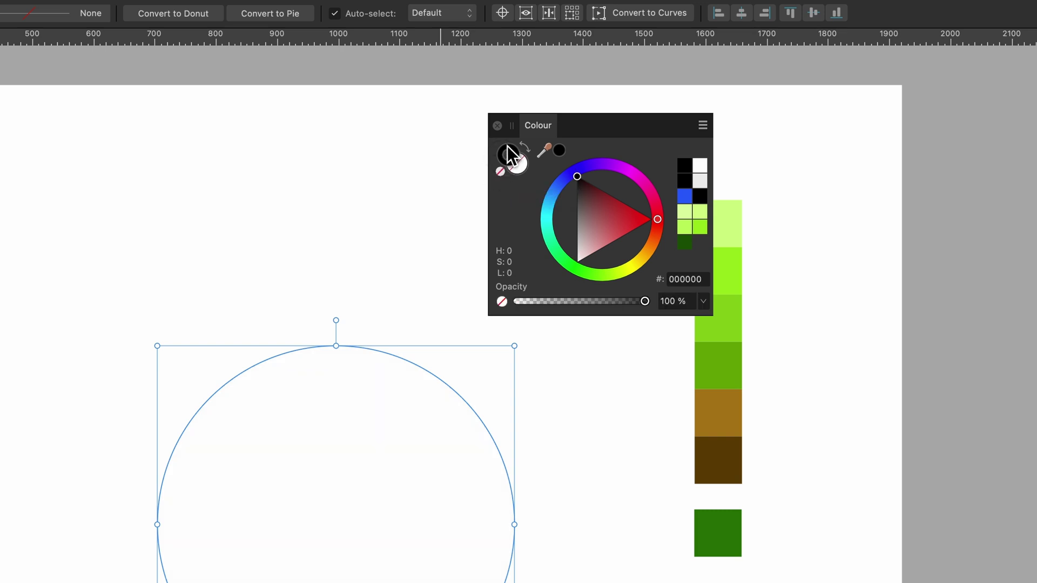
{"action": "left_click", "coordinate": [577, 177]}
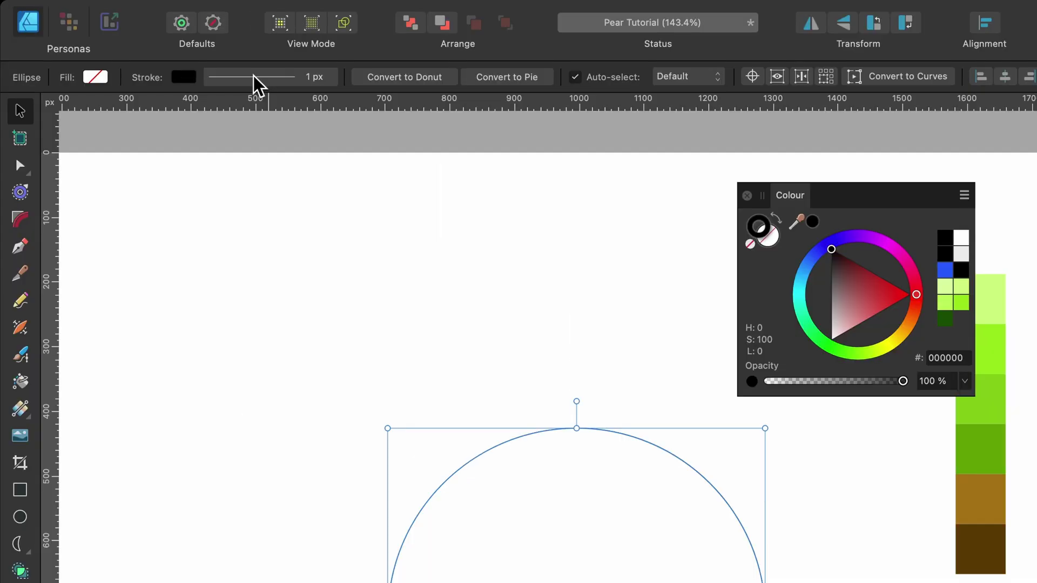
Set the circle's stroke width to 8.5 px.
{"action": "left_click", "coordinate": [256, 82]}
{"action": "left_click_drag", "start_coordinate": [219, 134], "coordinate": [244, 134]}
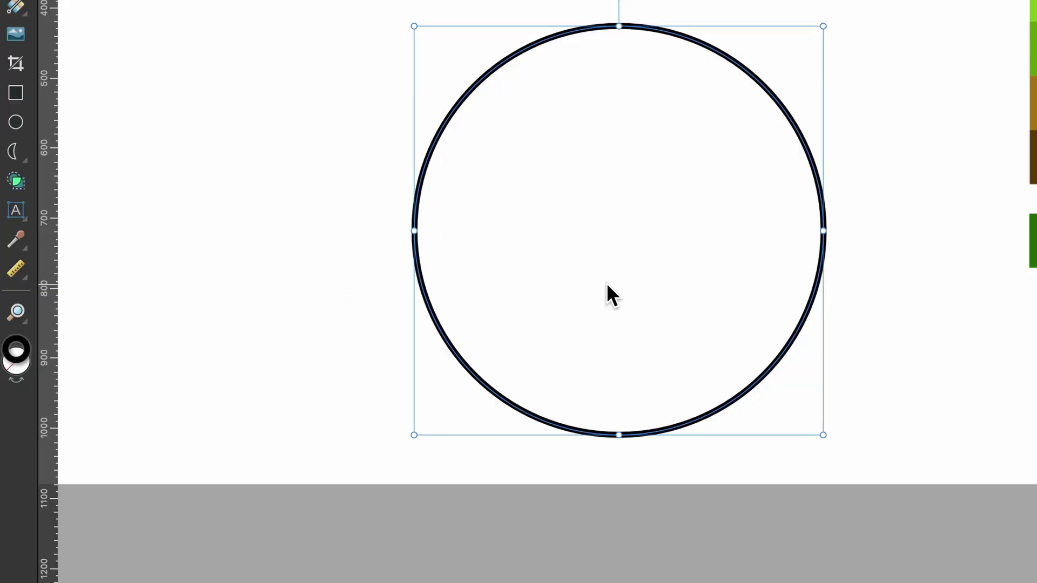
{"action": "key", "text": "["}
{"action": "key", "text": "["}
{"action": "key", "text": "["}
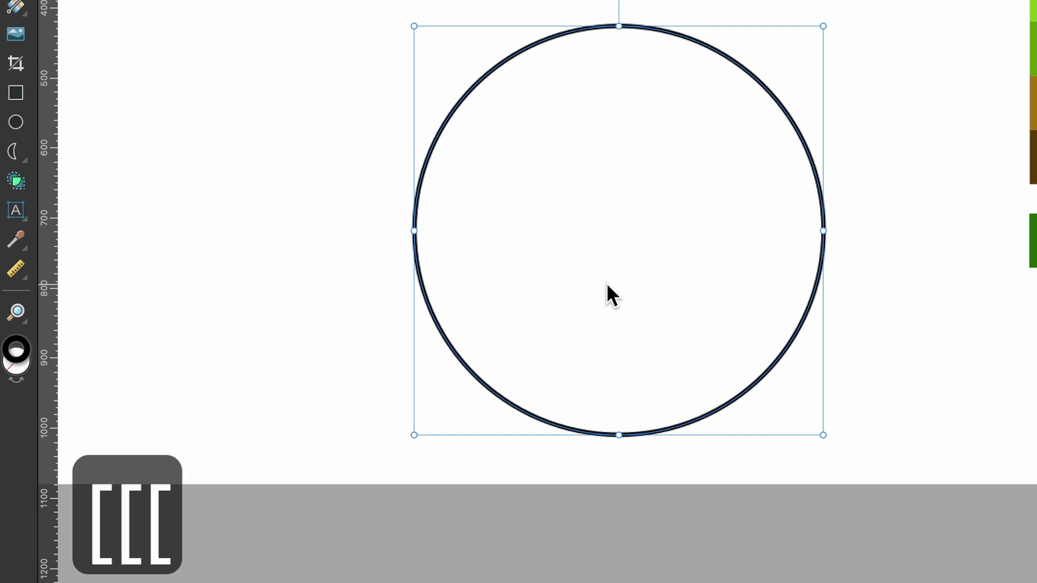
{"action": "key", "text": "]"}
{"action": "key", "text": "]"}
{"action": "key", "text": "]"}
Move the circle to about X 549, Y 436 px and place a copy directly above it at about Y 209 px.
{"action": "mouse_move", "coordinate": [606, 283]}
{"action": "left_mouse_down"}
{"action": "mouse_move", "coordinate": [548, 261]}
{"action": "mouse_move", "coordinate": [535, 261]}
{"action": "mouse_move", "coordinate": [534, 275]}
{"action": "left_mouse_up"}
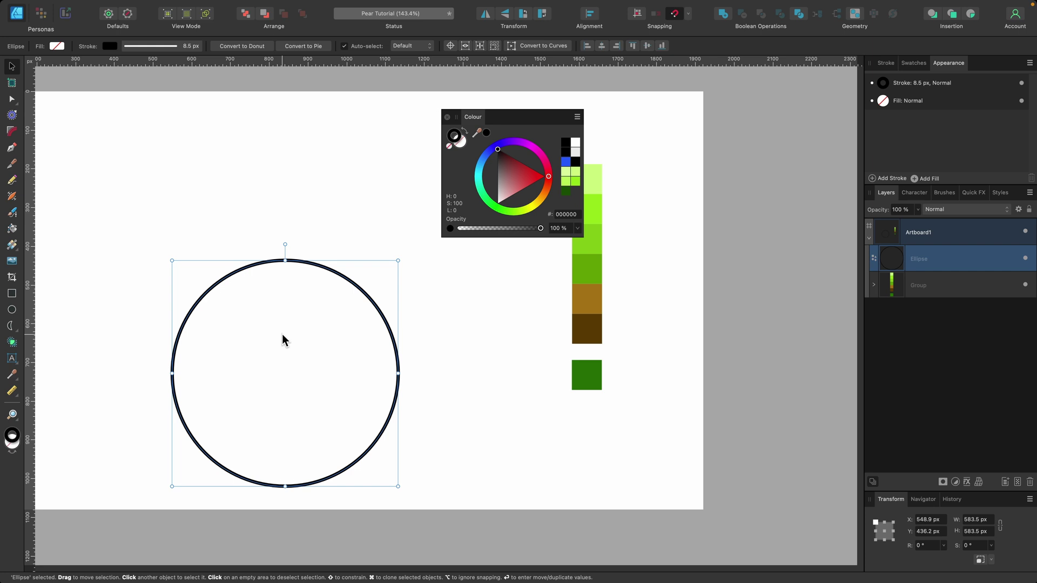
{"action": "mouse_move", "coordinate": [282, 334]}
{"action": "left_mouse_down"}
{"action": "mouse_move", "coordinate": [282, 232]}
{"action": "mouse_move", "coordinate": [286, 260]}
{"action": "mouse_move", "coordinate": [289, 250]}
{"action": "left_mouse_up"}
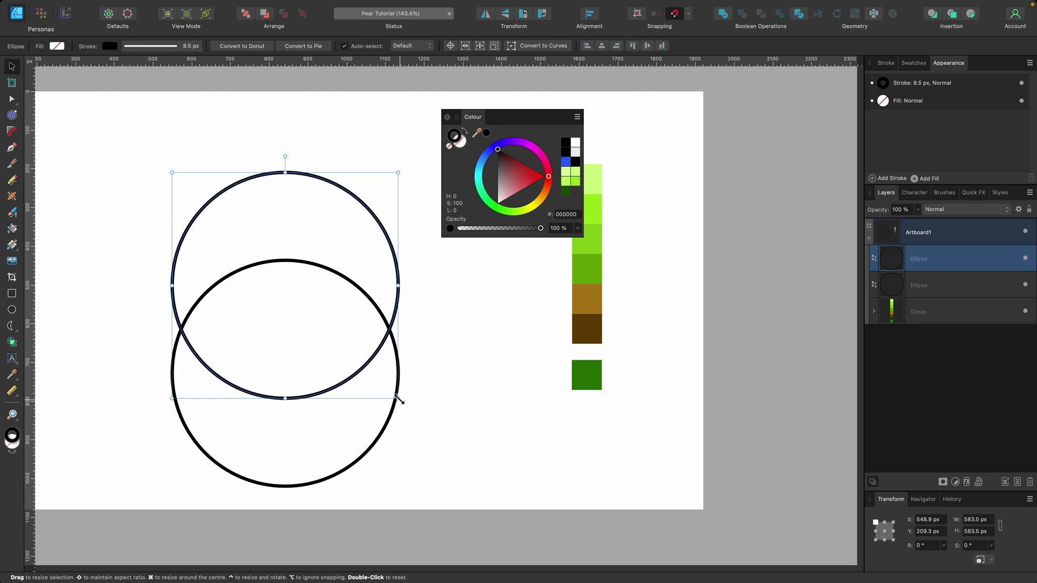
Shrink the upper circle and stretch it into an upright ellipse about 344 by 493 px, centred over the large circle.
{"action": "left_click_drag", "start_coordinate": [398, 400], "coordinate": [343, 363]}
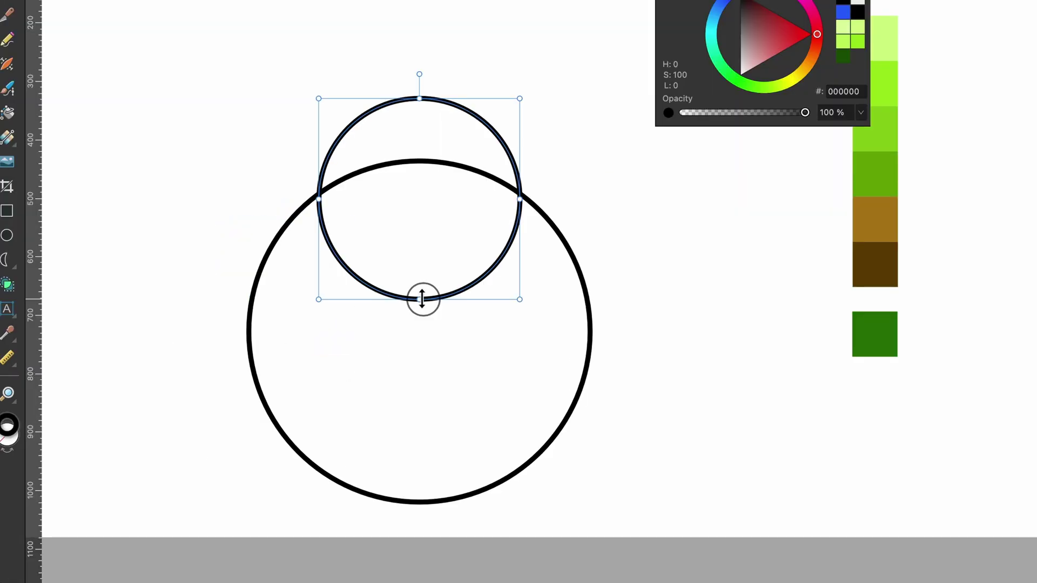
{"action": "left_click_drag", "start_coordinate": [422, 298], "coordinate": [418, 273]}
{"action": "scroll", "coordinate": [520, 204], "scroll_direction": "up", "scroll_amount": 2}
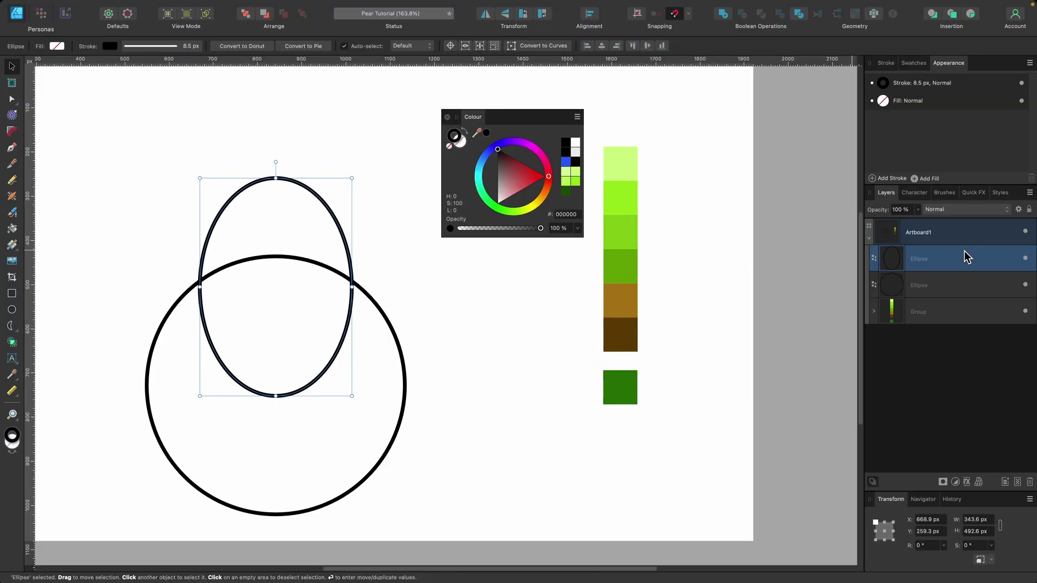
Select the upright ellipse and the large circle and merge them into a single outline with the Boolean Add operation.
{"action": "left_click", "coordinate": [941, 286]}
{"action": "left_click", "coordinate": [941, 261]}
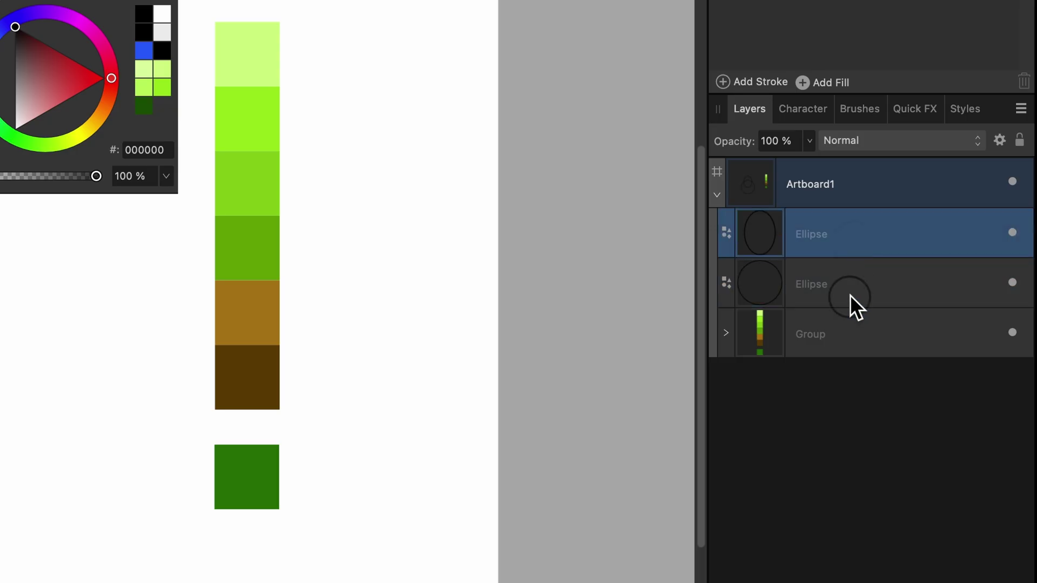
{"action": "left_click", "coordinate": [850, 295]}
{"action": "left_click", "coordinate": [858, 235]}
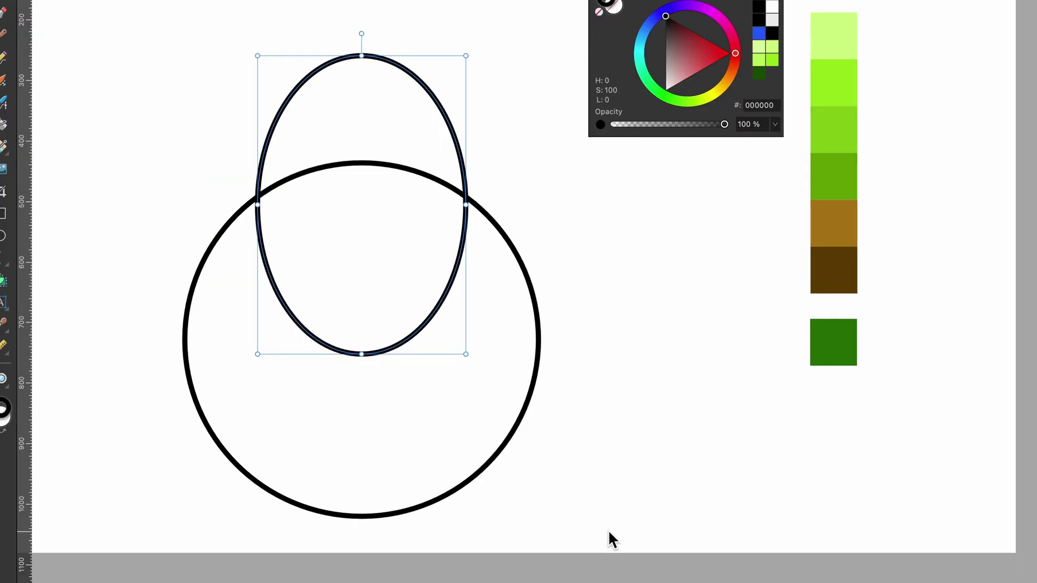
{"action": "left_click_drag", "start_coordinate": [609, 530], "coordinate": [133, 20]}
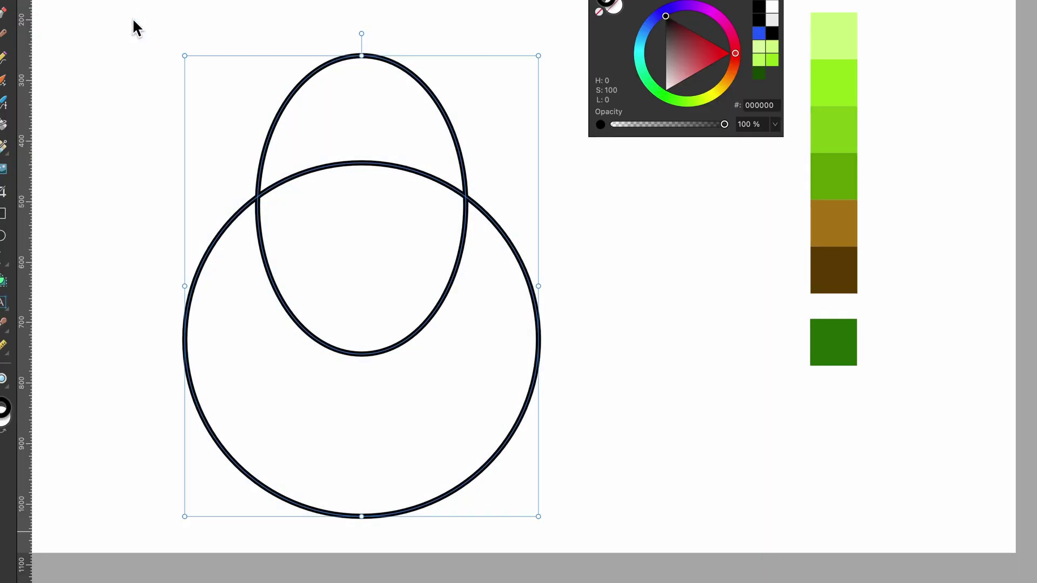
{"action": "left_click", "coordinate": [446, 118]}
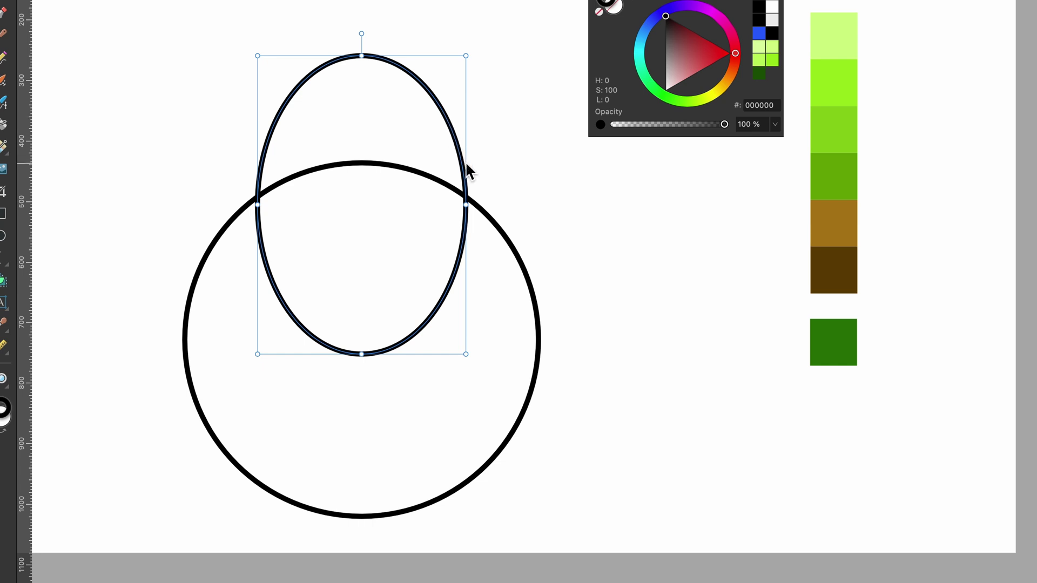
{"action": "left_click", "coordinate": [517, 253], "text": "shift"}
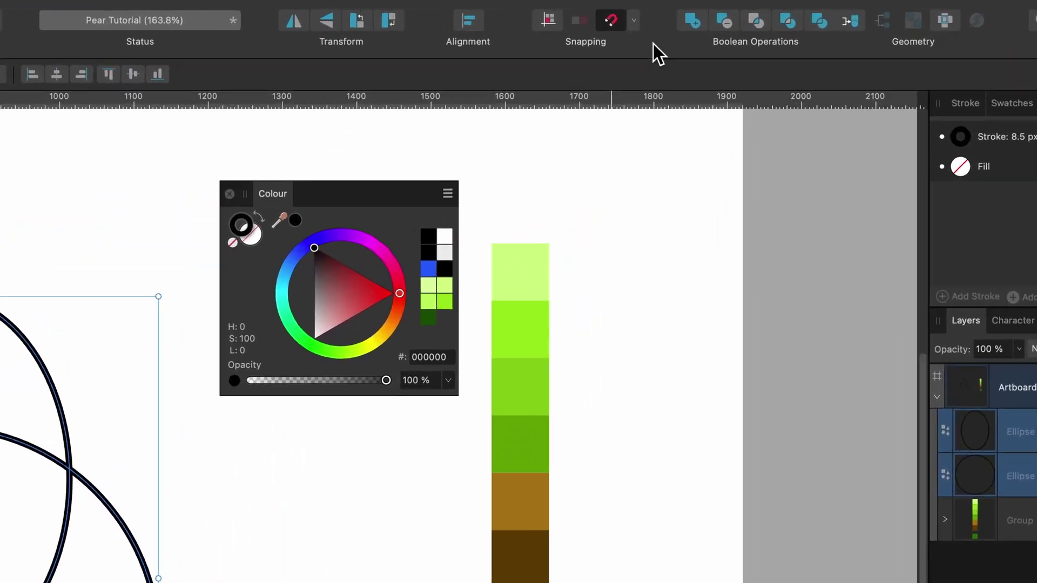
{"action": "left_click", "coordinate": [688, 23]}
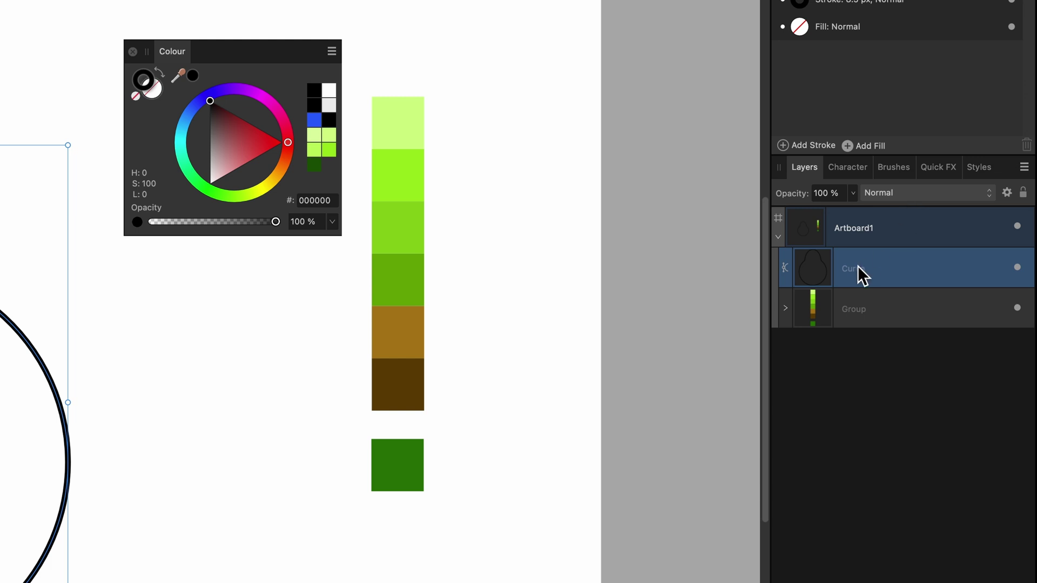
Rename the merged curve's layer as "Pear Shape".
{"action": "double_click", "coordinate": [858, 267]}
{"action": "type", "text": "Pear Shape"}
{"action": "key", "text": "Return"}
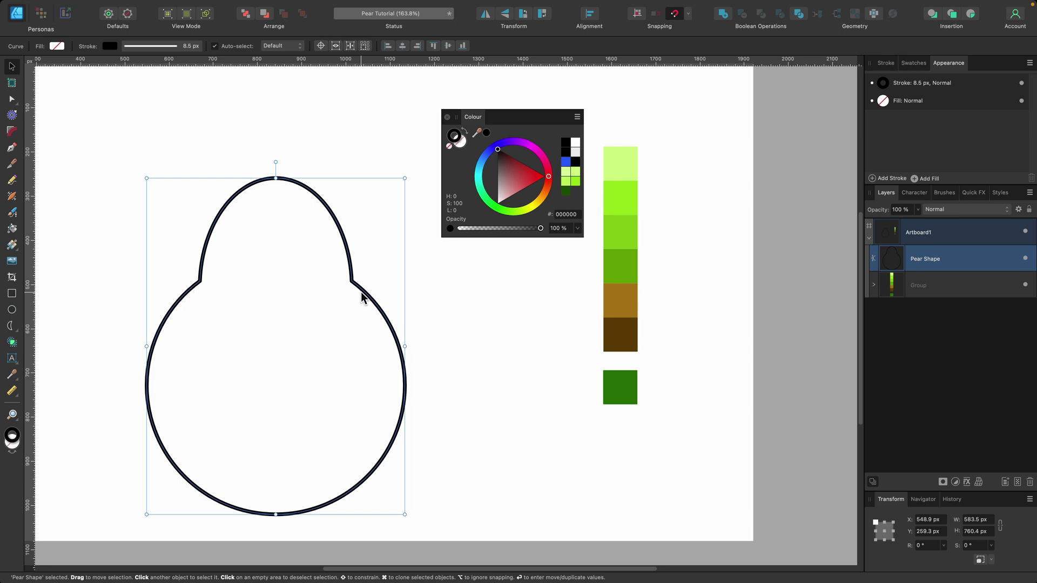
Round both inner corners at the pear's waist with the Corner Tool to a 281.1 px radius and bake the appearance.
{"action": "scroll", "coordinate": [361, 291], "scroll_direction": "down", "scroll_amount": 3}
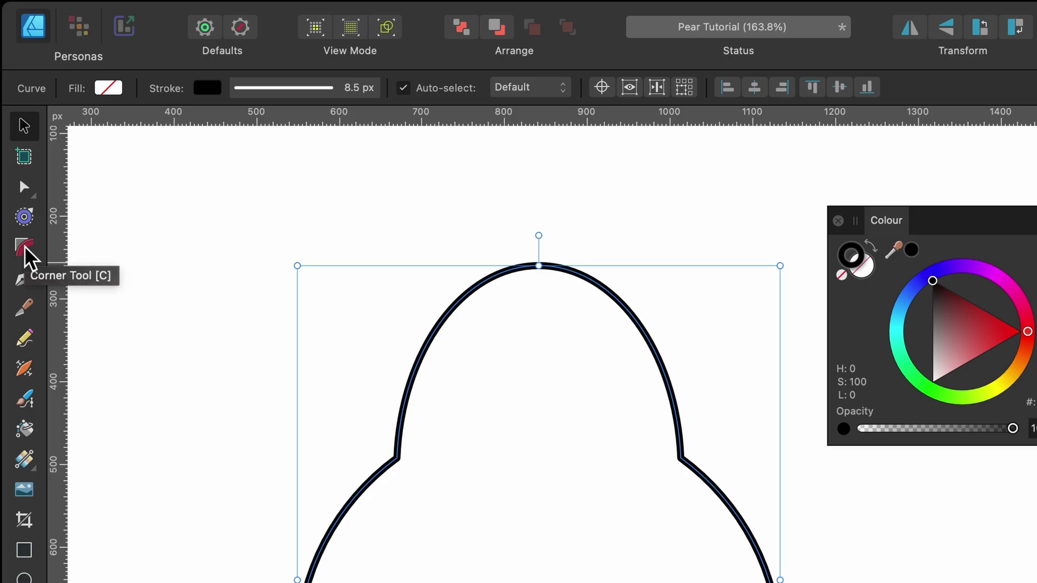
{"action": "left_click", "coordinate": [25, 245]}
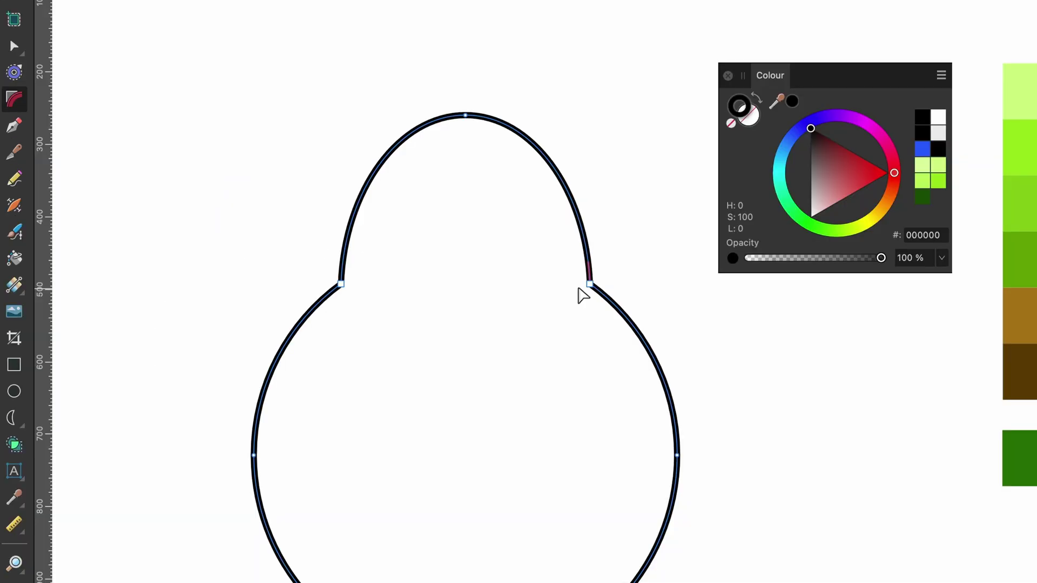
{"action": "left_click_drag", "start_coordinate": [635, 250], "coordinate": [227, 351]}
{"action": "left_click_drag", "start_coordinate": [340, 286], "coordinate": [79, 213]}
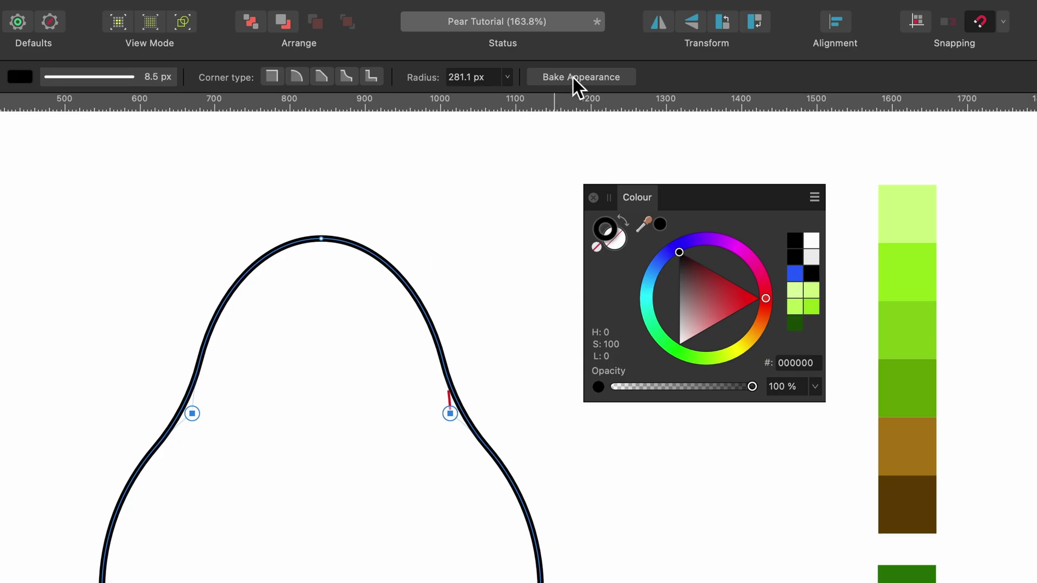
{"action": "left_click", "coordinate": [573, 78]}
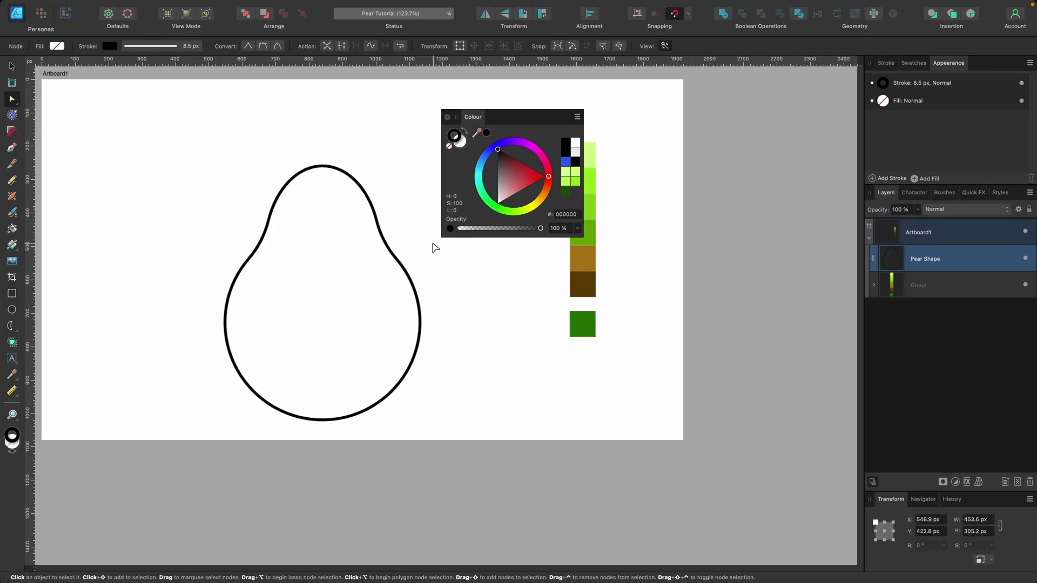
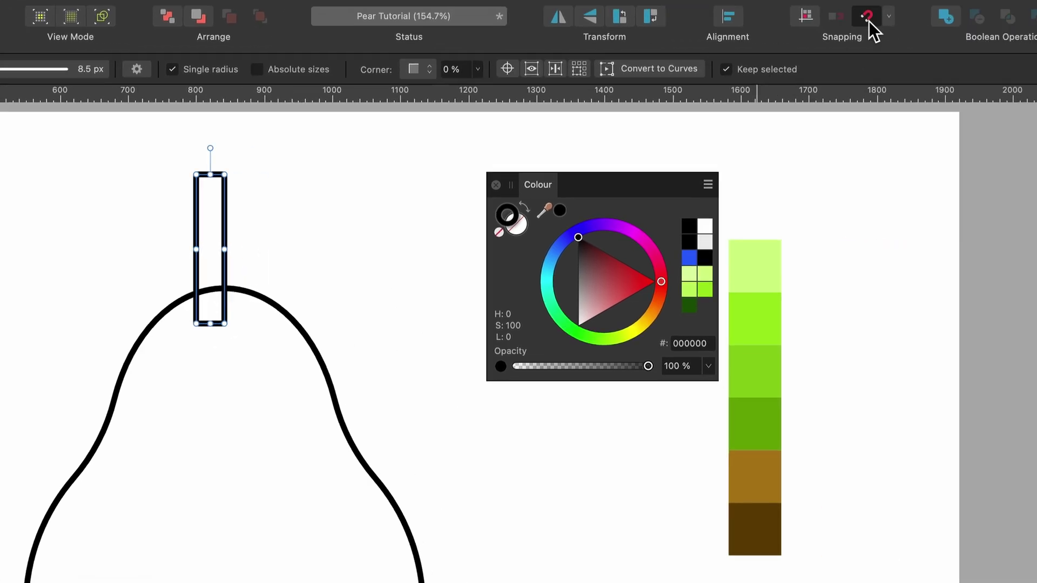
Toggle snapping, centre the stem rectangle over the pear's top, and narrow it evenly from both sides.
{"action": "left_click", "coordinate": [867, 16]}
{"action": "scroll", "coordinate": [256, 214], "scroll_direction": "up", "scroll_amount": 3}
{"action": "key", "text": "super+d"}
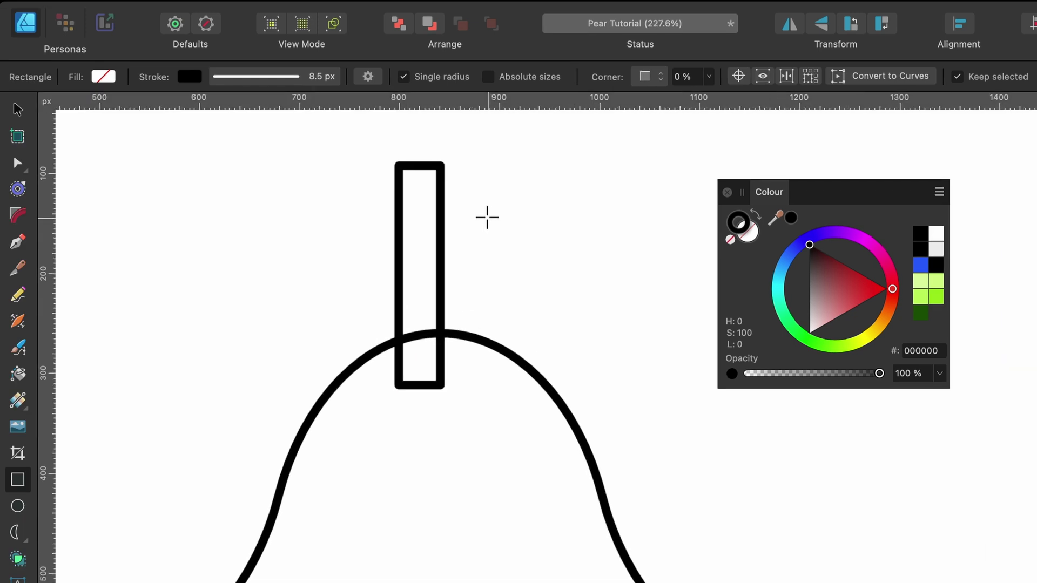
{"action": "key", "text": "super+z"}
{"action": "scroll", "coordinate": [487, 218], "scroll_direction": "up", "scroll_amount": 3}
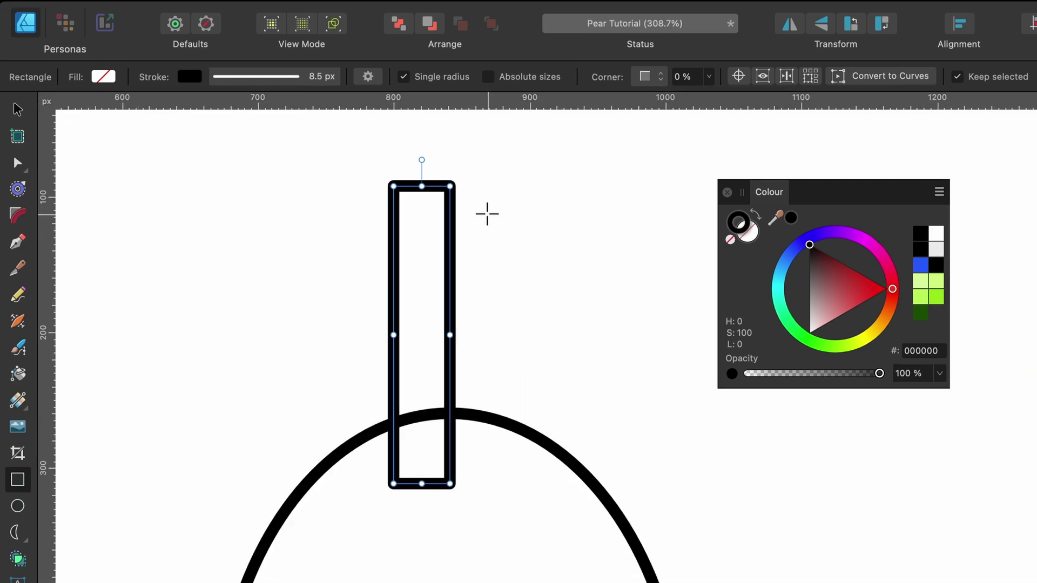
{"action": "key", "text": "v"}
{"action": "left_click_drag", "start_coordinate": [427, 256], "coordinate": [456, 245]}
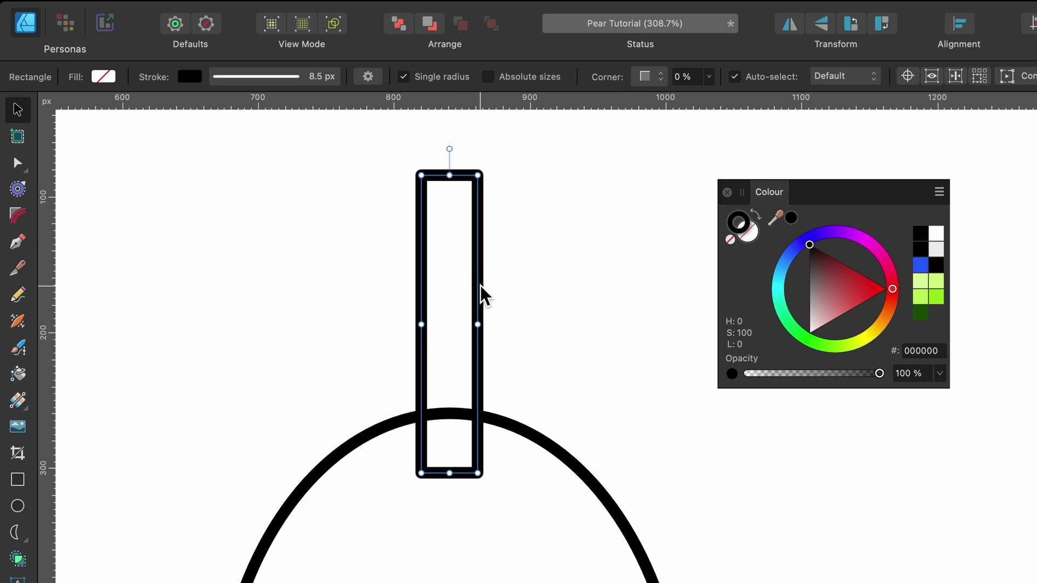
{"action": "mouse_move", "coordinate": [478, 326]}
{"action": "left_mouse_down"}
{"action": "mouse_move", "coordinate": [486, 323]}
{"action": "mouse_move", "coordinate": [473, 326]}
{"action": "left_mouse_up"}
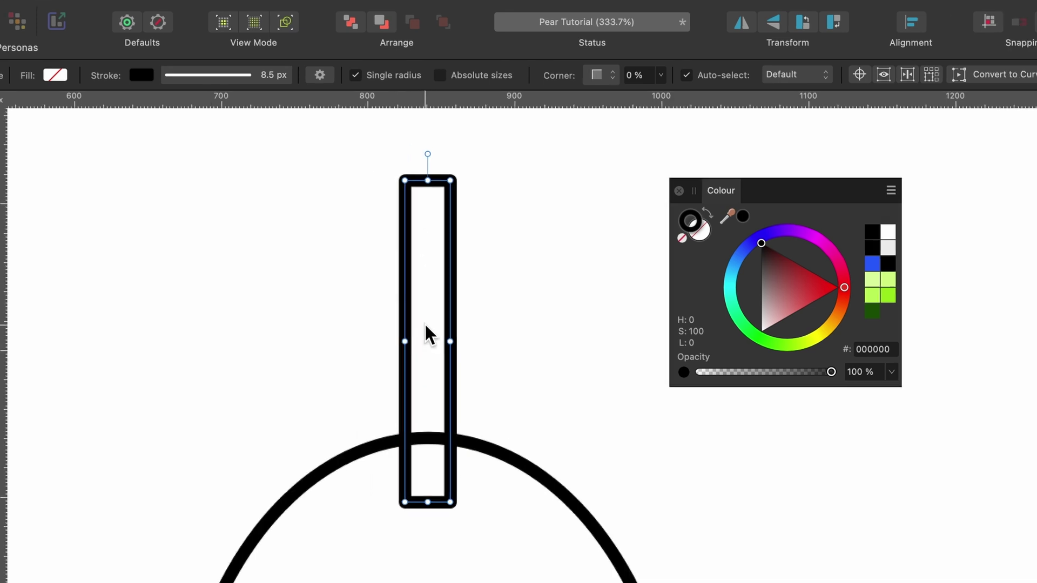
Convert the stem rectangle to curves, lean its two top corners to the right, and bow its top and left edges outward.
{"action": "scroll", "coordinate": [472, 335], "scroll_direction": "up", "scroll_amount": 1}
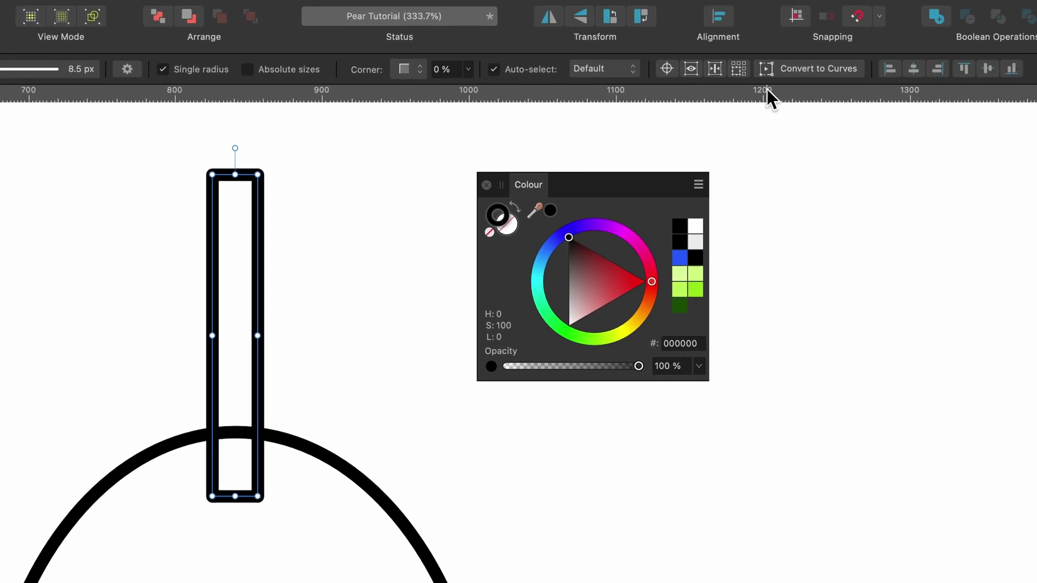
{"action": "left_click", "coordinate": [805, 72]}
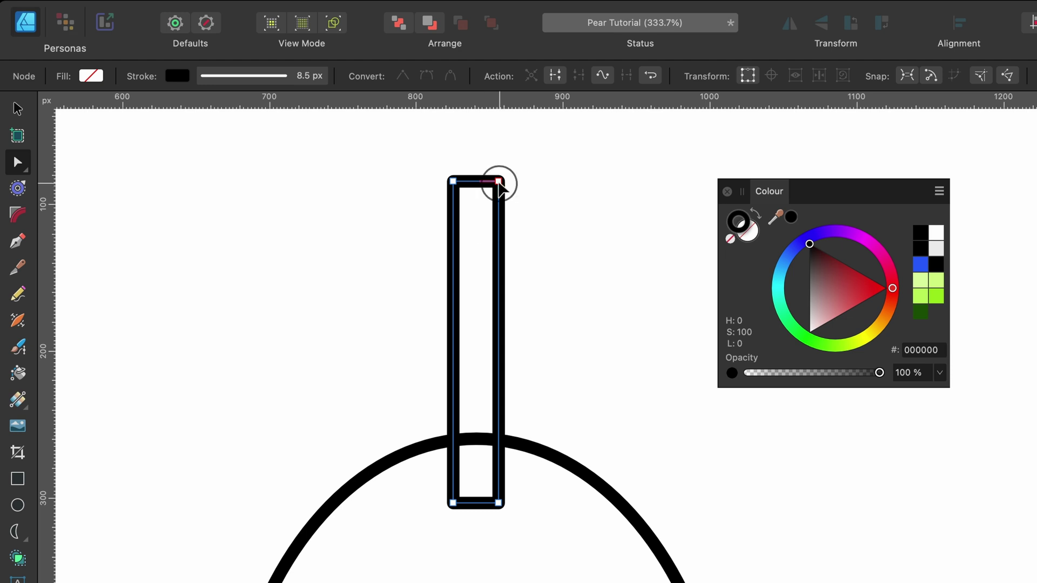
{"action": "left_click_drag", "start_coordinate": [499, 183], "coordinate": [522, 203]}
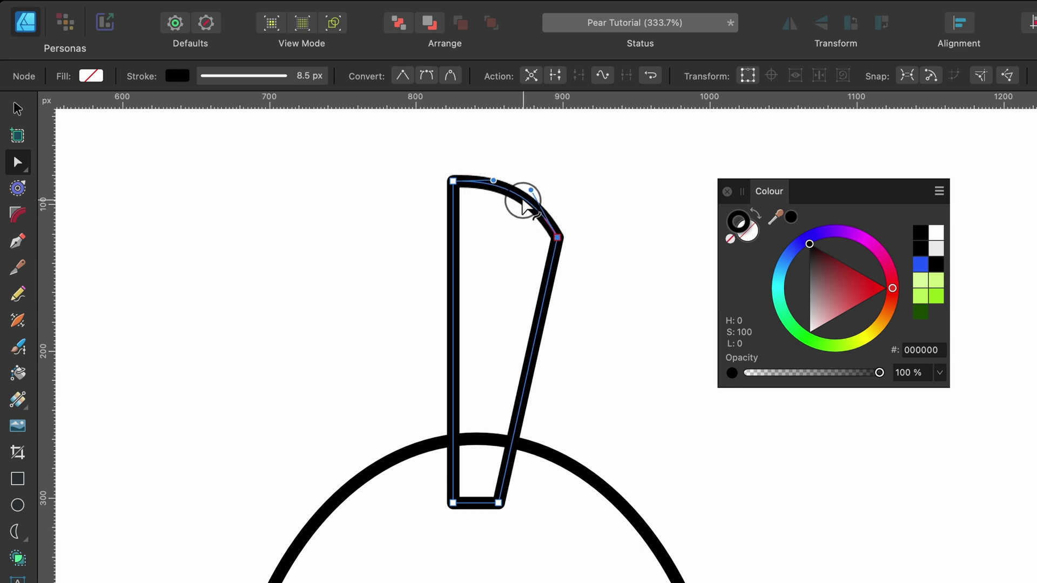
{"action": "left_click_drag", "start_coordinate": [453, 181], "coordinate": [484, 184]}
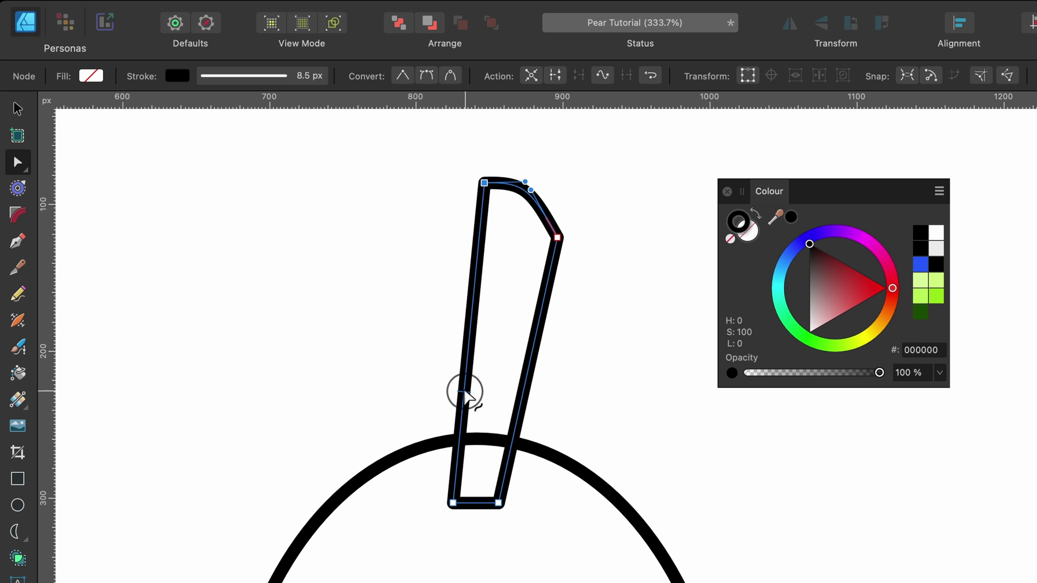
{"action": "left_click_drag", "start_coordinate": [463, 394], "coordinate": [455, 377]}
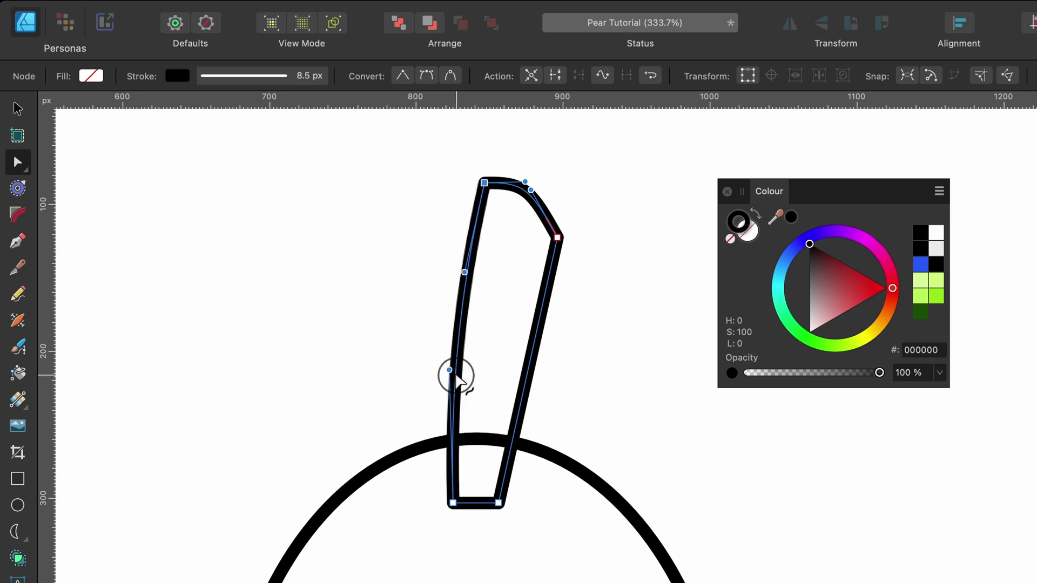
Curve the stem's right edge inward, narrow its base slightly, and fine-tune the position of its upper-right corner.
{"action": "left_click_drag", "start_coordinate": [559, 237], "coordinate": [571, 246]}
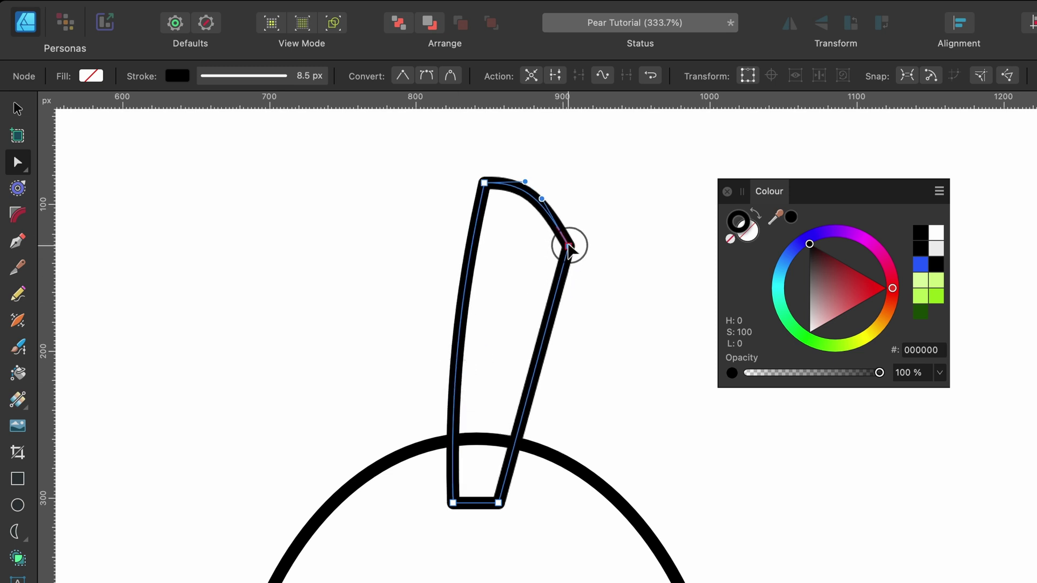
{"action": "left_click_drag", "start_coordinate": [532, 378], "coordinate": [513, 369]}
{"action": "scroll", "coordinate": [516, 371], "scroll_direction": "down", "scroll_amount": 5}
{"action": "scroll", "coordinate": [516, 370], "scroll_direction": "up", "scroll_amount": 5}
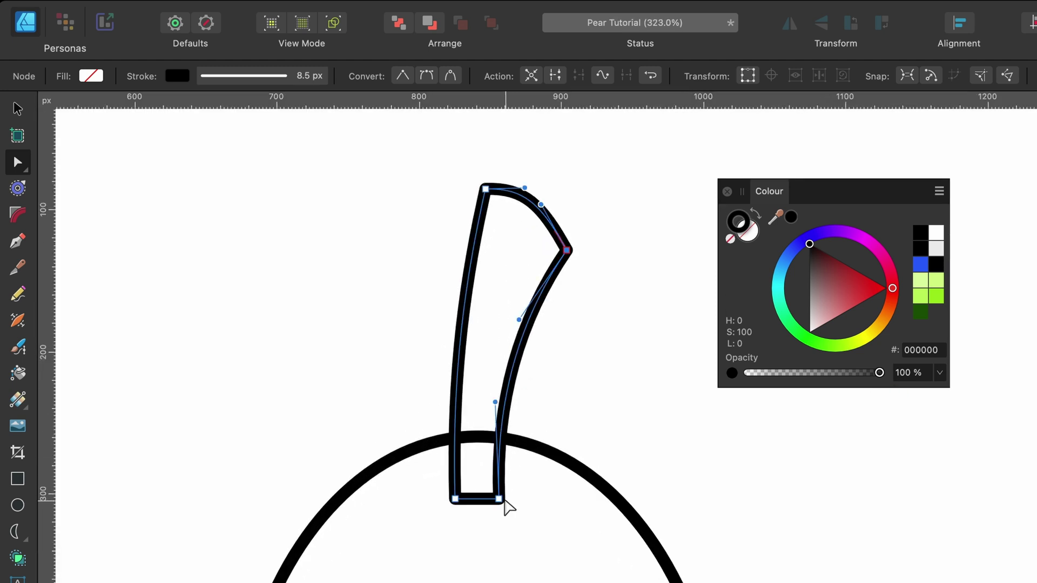
{"action": "left_click_drag", "start_coordinate": [499, 500], "coordinate": [493, 498]}
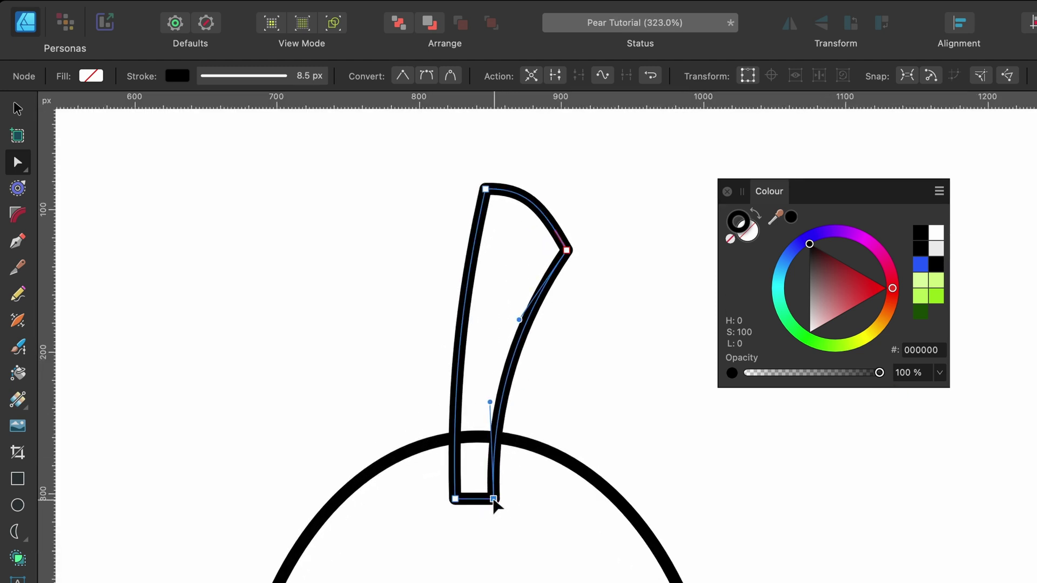
{"action": "left_click_drag", "start_coordinate": [562, 245], "coordinate": [563, 240]}
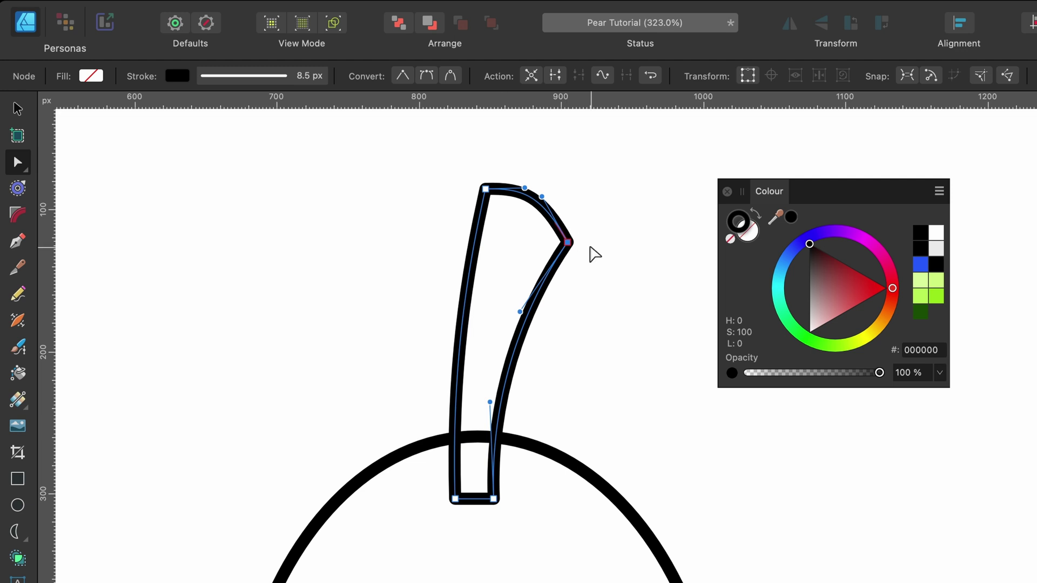
Nudge the whole stem slightly right and down so its base sits centred on the pear's top.
{"action": "key", "text": "v"}
{"action": "left_click_drag", "start_coordinate": [511, 270], "coordinate": [516, 276]}
{"action": "scroll", "coordinate": [589, 378], "scroll_direction": "down", "scroll_amount": 5}
{"action": "scroll", "coordinate": [591, 366], "scroll_direction": "right", "scroll_amount": 3}
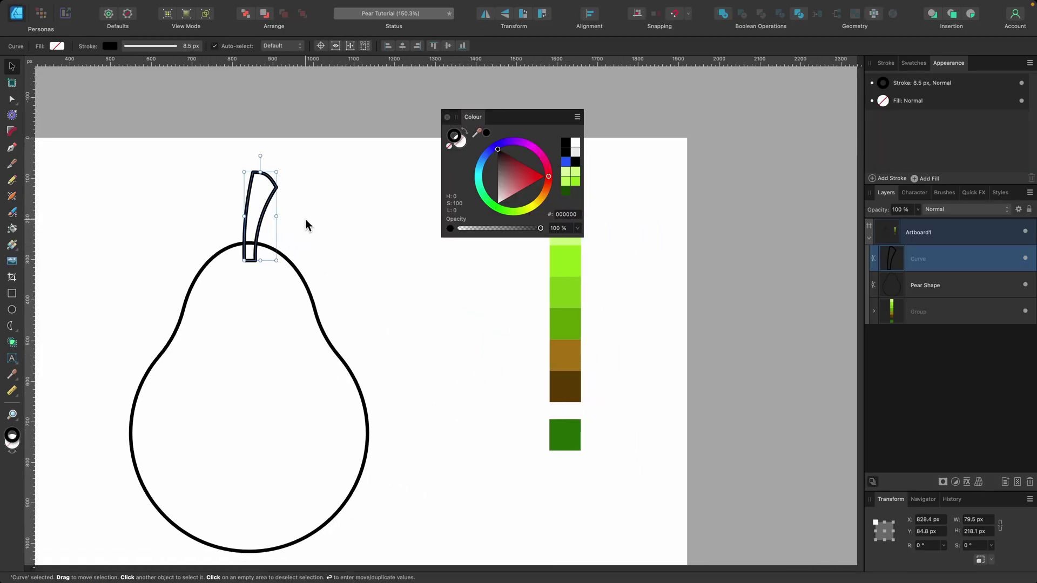
Draw a flat triangle about 220 px wide and 75 px high to the right of the stem with the Triangle Tool.
{"action": "scroll", "coordinate": [305, 223], "scroll_direction": "up", "scroll_amount": 3}
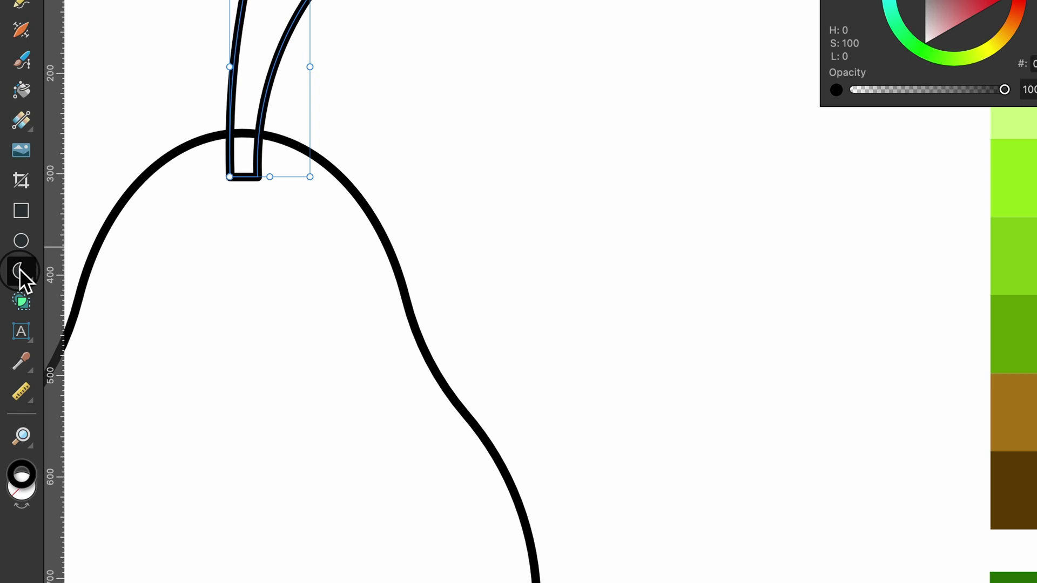
{"action": "left_click", "coordinate": [11, 327]}
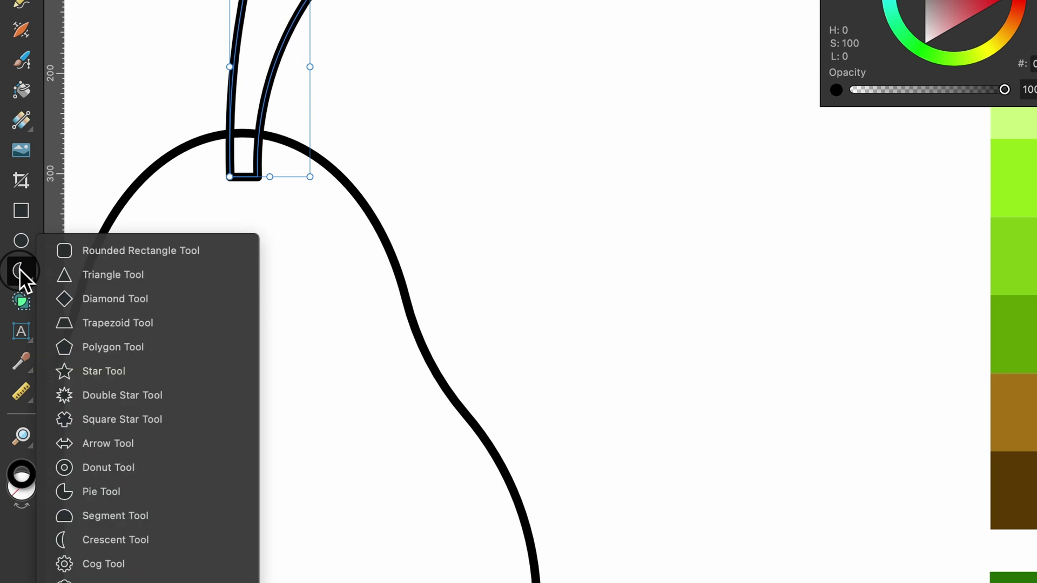
{"action": "left_click", "coordinate": [114, 281]}
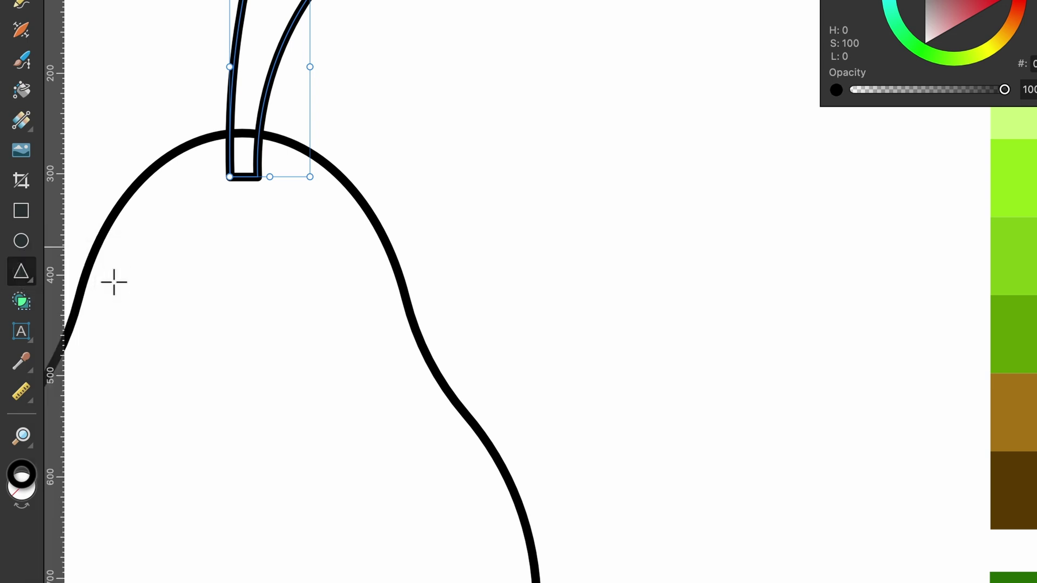
{"action": "left_click_drag", "start_coordinate": [461, 1], "coordinate": [680, 87]}
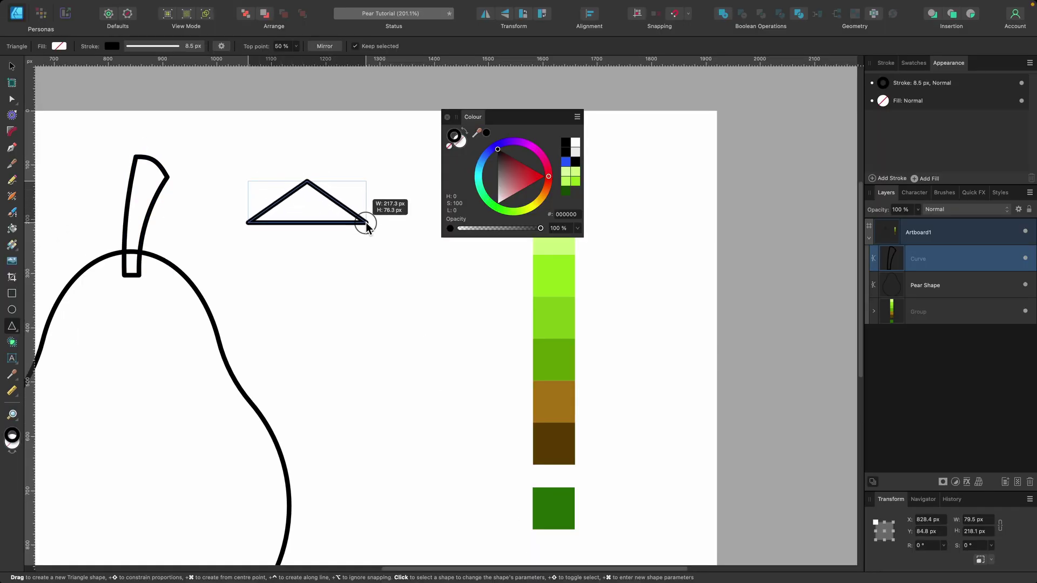
{"action": "left_click_drag", "start_coordinate": [366, 226], "coordinate": [367, 222]}
{"action": "scroll", "coordinate": [366, 223], "scroll_direction": "up", "scroll_amount": 5}
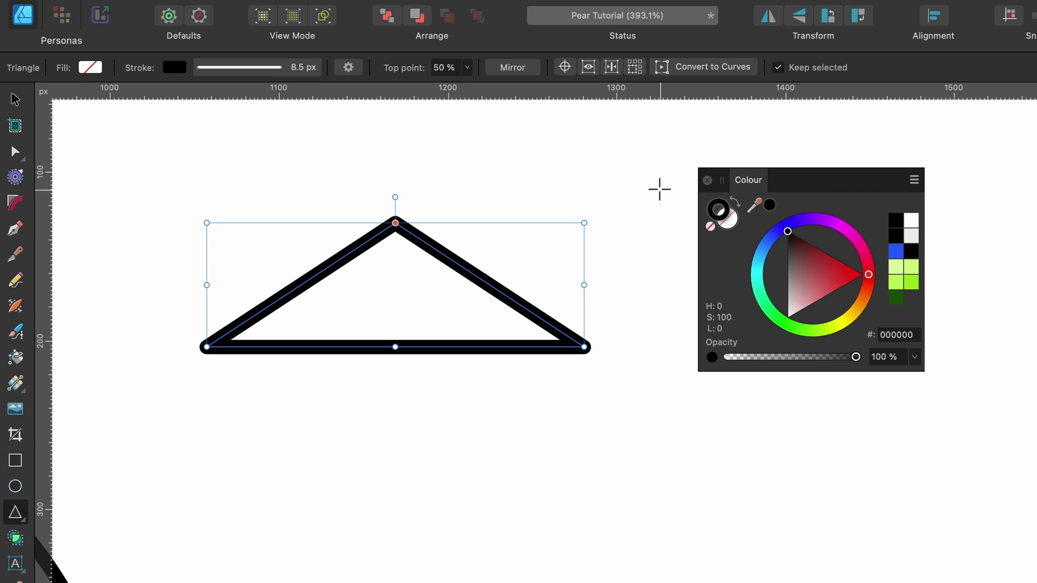
Convert the triangle to curves, bow its base downward, shift its top node left, and make that node smooth.
{"action": "left_click", "coordinate": [699, 72]}
{"action": "scroll", "coordinate": [538, 231], "scroll_direction": "left", "scroll_amount": 3}
{"action": "scroll", "coordinate": [539, 231], "scroll_direction": "up", "scroll_amount": 3}
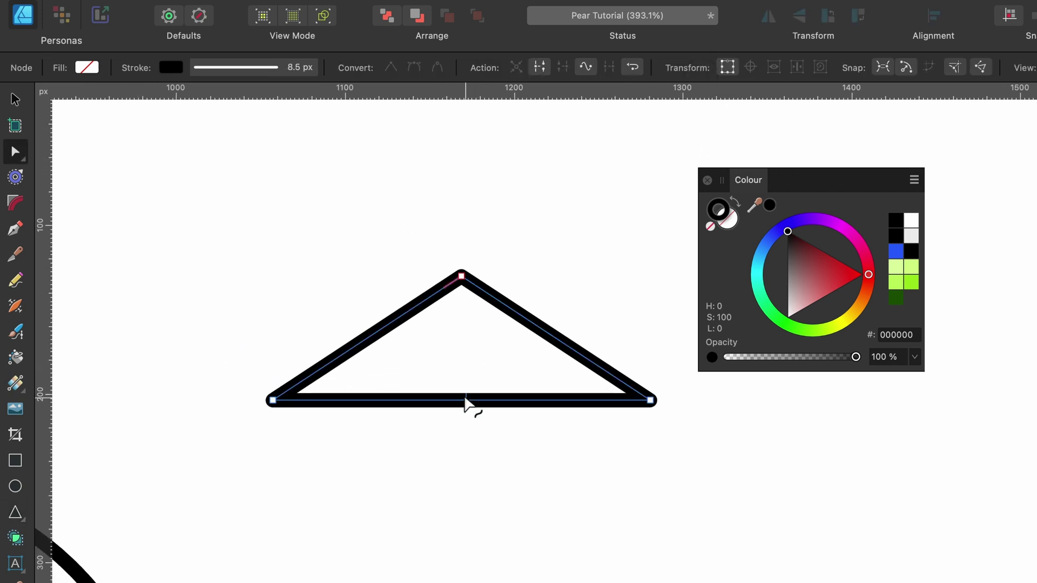
{"action": "left_click_drag", "start_coordinate": [466, 402], "coordinate": [469, 493]}
{"action": "left_click_drag", "start_coordinate": [461, 276], "coordinate": [412, 282]}
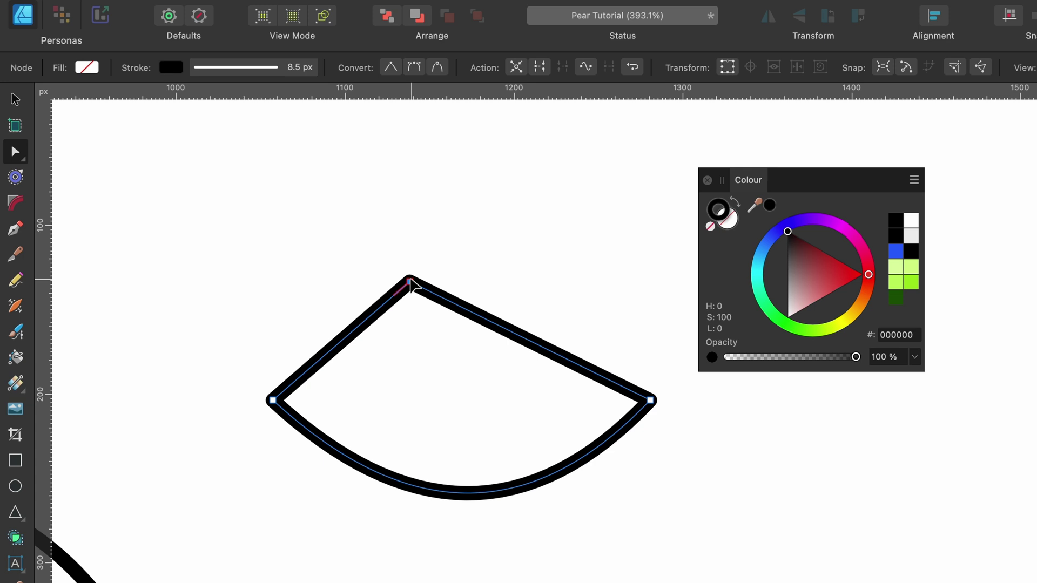
{"action": "left_click", "coordinate": [416, 67]}
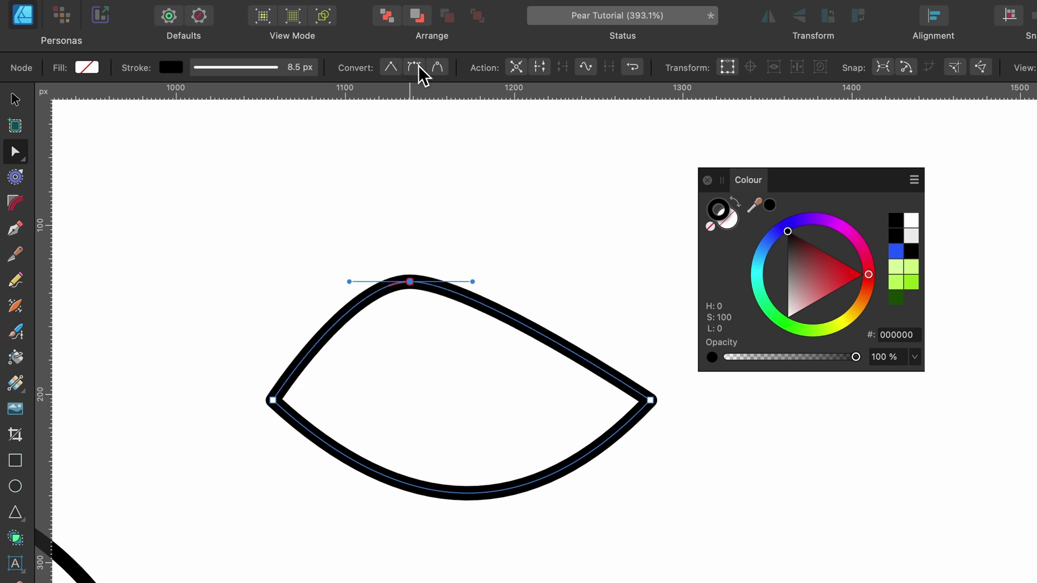
Shape the leaf's upper edge into an S-curve flowing into the right tip, adjusting the handles and lowering the top node.
{"action": "left_click_drag", "start_coordinate": [473, 282], "coordinate": [516, 278]}
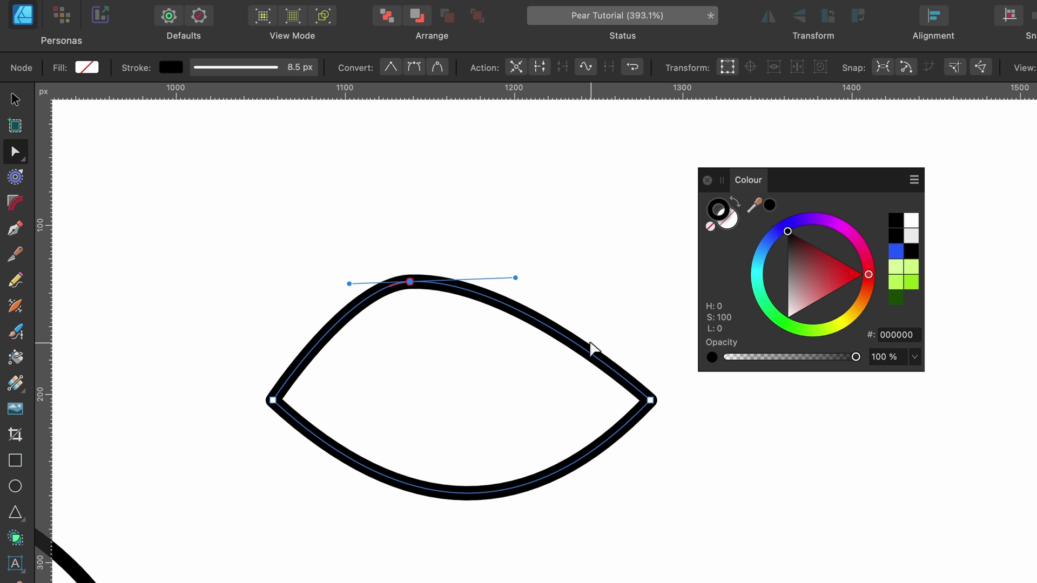
{"action": "left_click", "coordinate": [601, 363]}
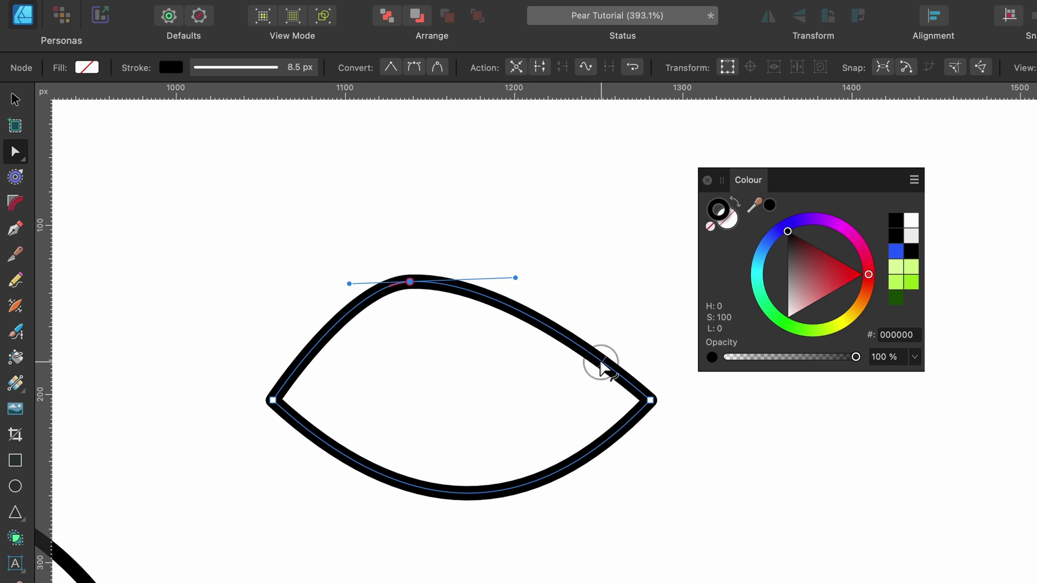
{"action": "left_click_drag", "start_coordinate": [601, 363], "coordinate": [552, 372]}
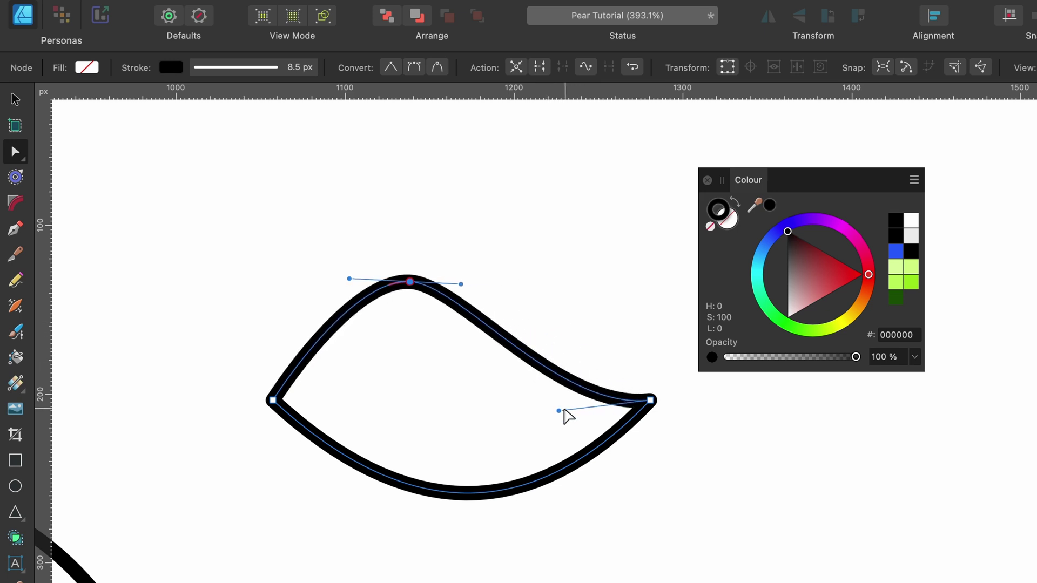
{"action": "left_click_drag", "start_coordinate": [559, 411], "coordinate": [516, 384]}
{"action": "left_click_drag", "start_coordinate": [461, 284], "coordinate": [521, 284]}
{"action": "left_click_drag", "start_coordinate": [410, 281], "coordinate": [324, 311]}
{"action": "scroll", "coordinate": [489, 430], "scroll_direction": "down", "scroll_amount": 3}
{"action": "scroll", "coordinate": [489, 429], "scroll_direction": "up", "scroll_amount": 3}
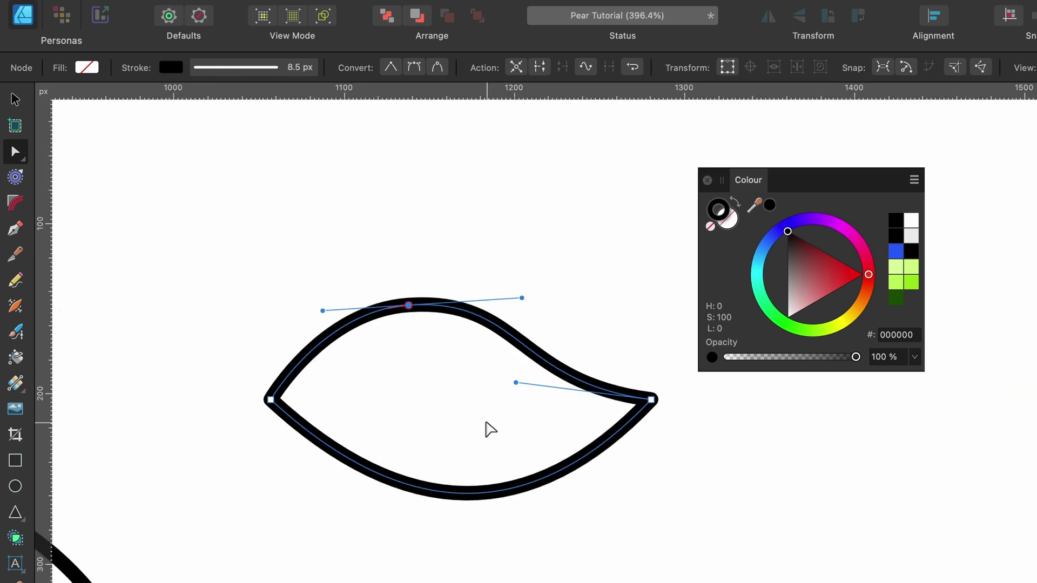
Draw a small crescent on the pear below the stem with the Crescent Tool and rotate it 90° counter-clockwise so its points face up.
{"action": "scroll", "coordinate": [488, 429], "scroll_direction": "left", "scroll_amount": 10}
{"action": "scroll", "coordinate": [489, 429], "scroll_direction": "down", "scroll_amount": 3}
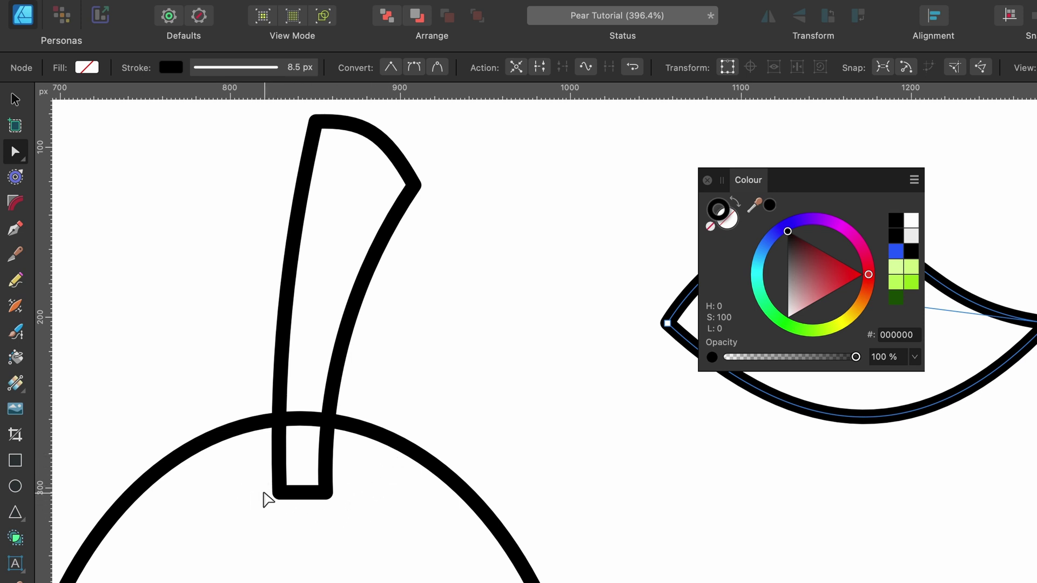
{"action": "scroll", "coordinate": [264, 499], "scroll_direction": "down", "scroll_amount": 2}
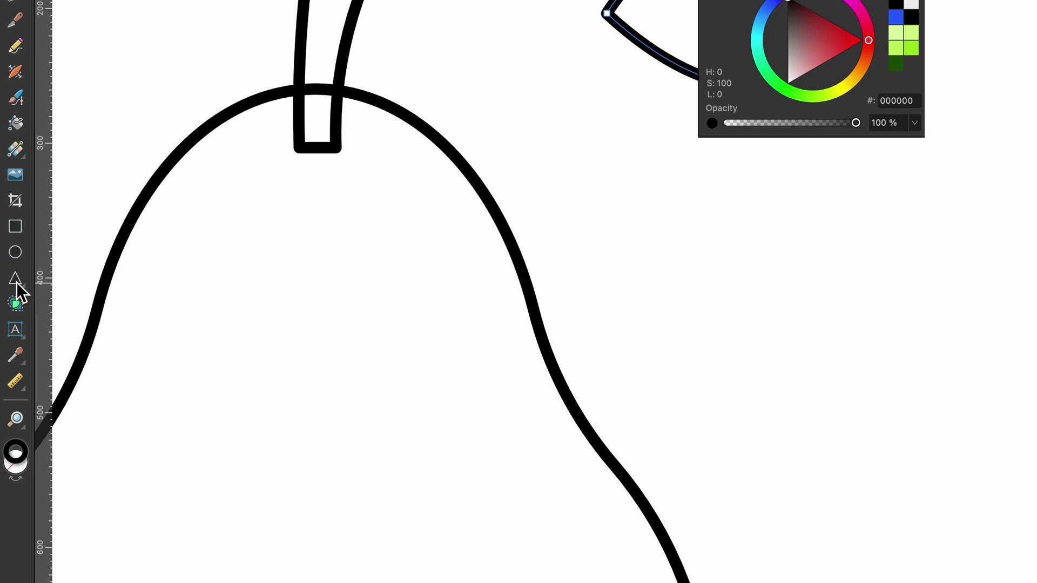
{"action": "left_click", "coordinate": [17, 282]}
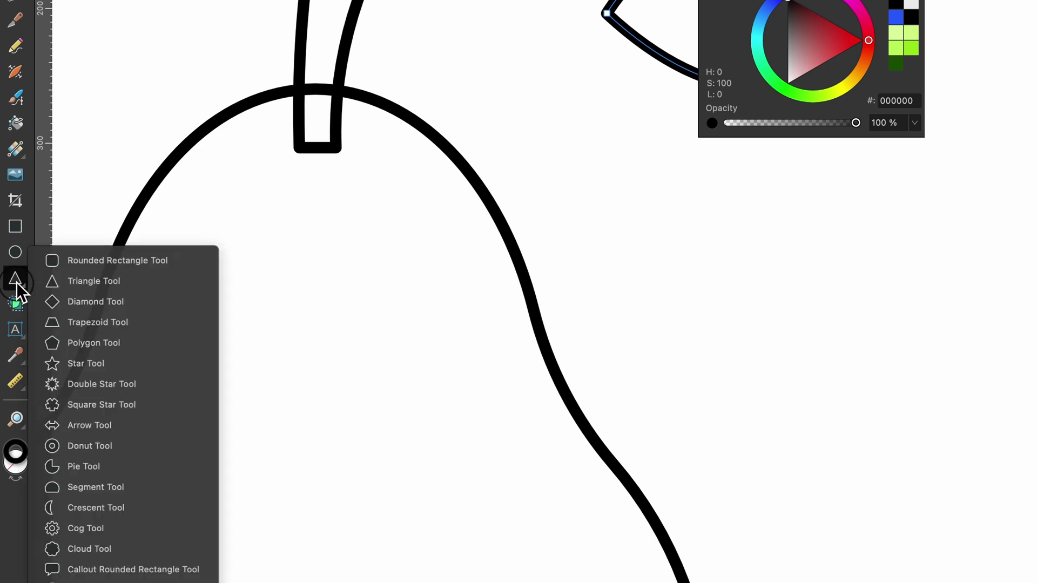
{"action": "left_click_drag", "start_coordinate": [16, 282], "coordinate": [92, 507]}
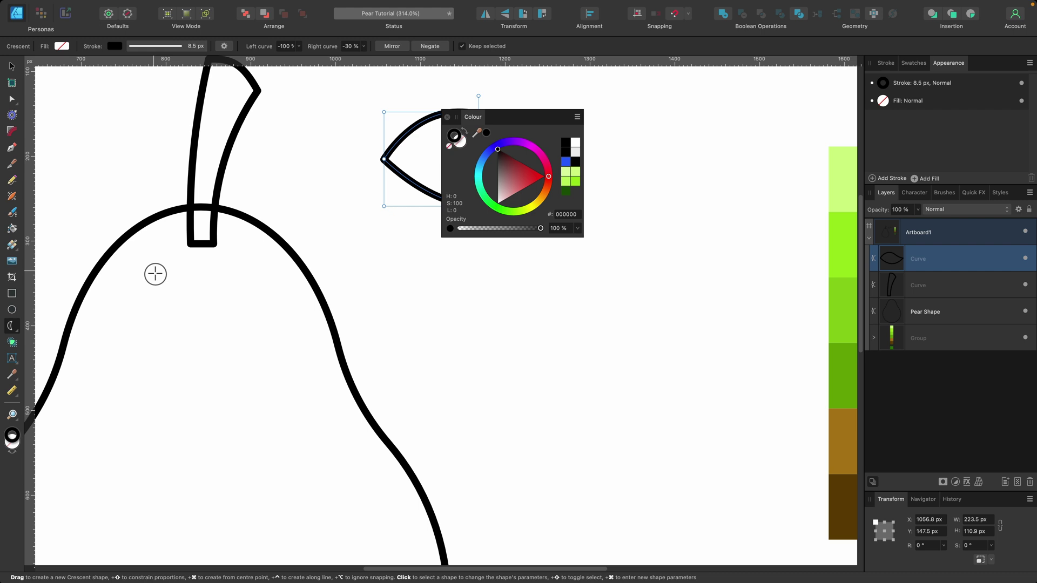
{"action": "left_click_drag", "start_coordinate": [155, 274], "coordinate": [196, 337]}
{"action": "left_click_drag", "start_coordinate": [182, 261], "coordinate": [173, 259]}
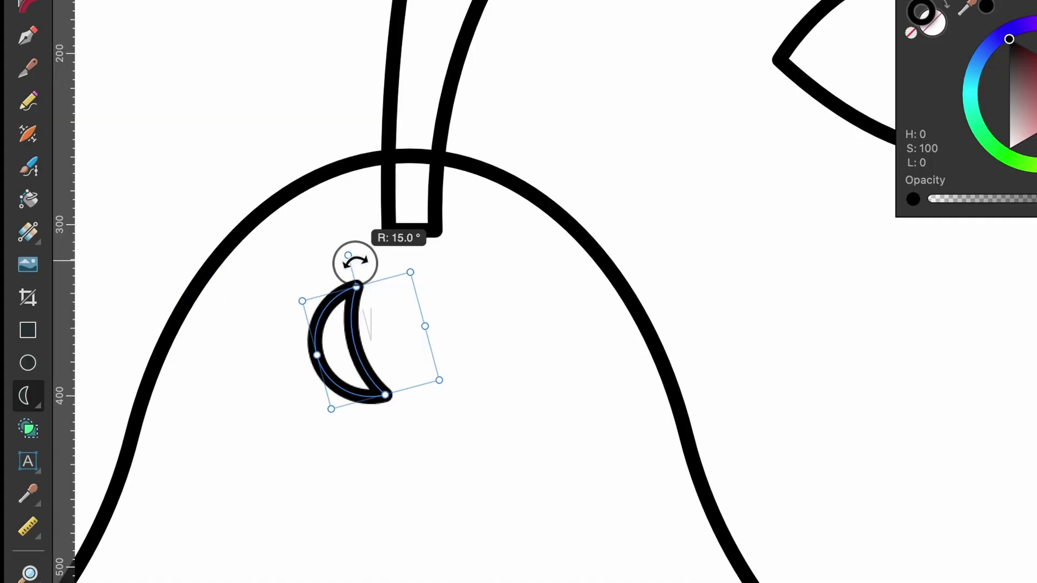
{"action": "left_click_drag", "start_coordinate": [355, 263], "coordinate": [299, 341]}
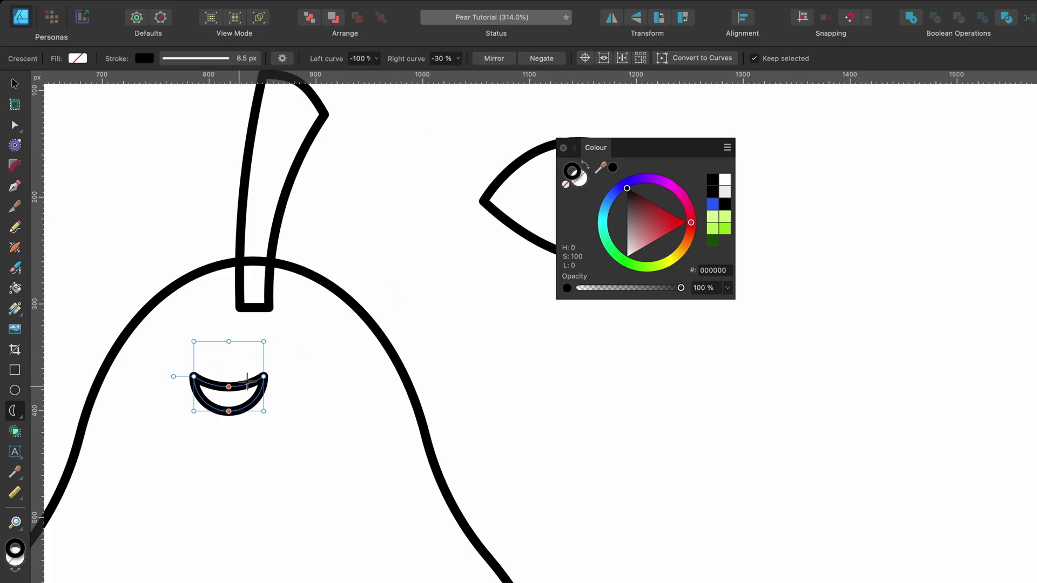
Move the colour controls away from the leaf's upper part and remove the crescent's stroke.
{"action": "left_click_drag", "start_coordinate": [634, 157], "coordinate": [538, 251]}
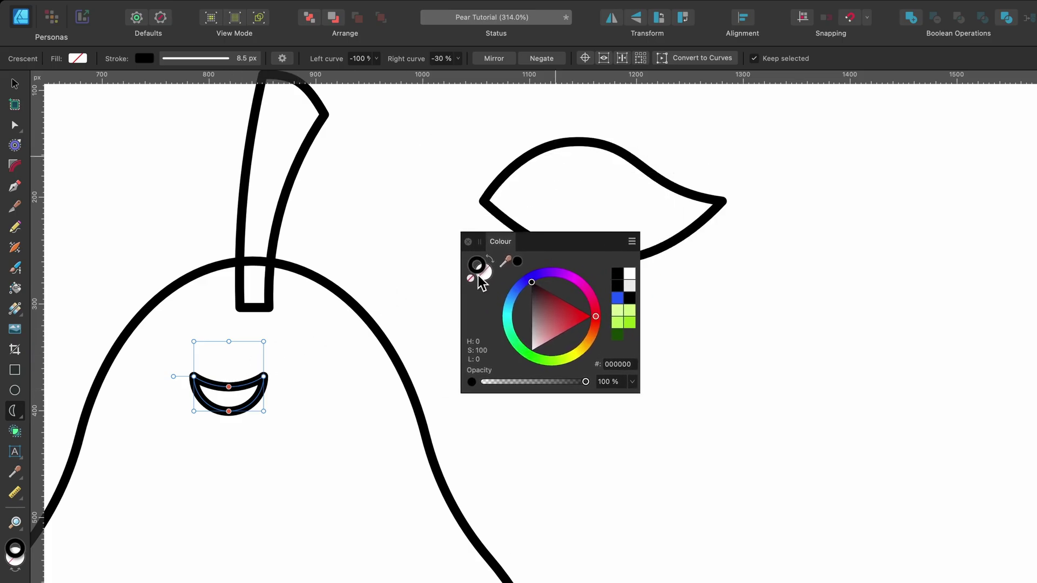
{"action": "scroll", "coordinate": [397, 334], "scroll_direction": "left", "scroll_amount": 5}
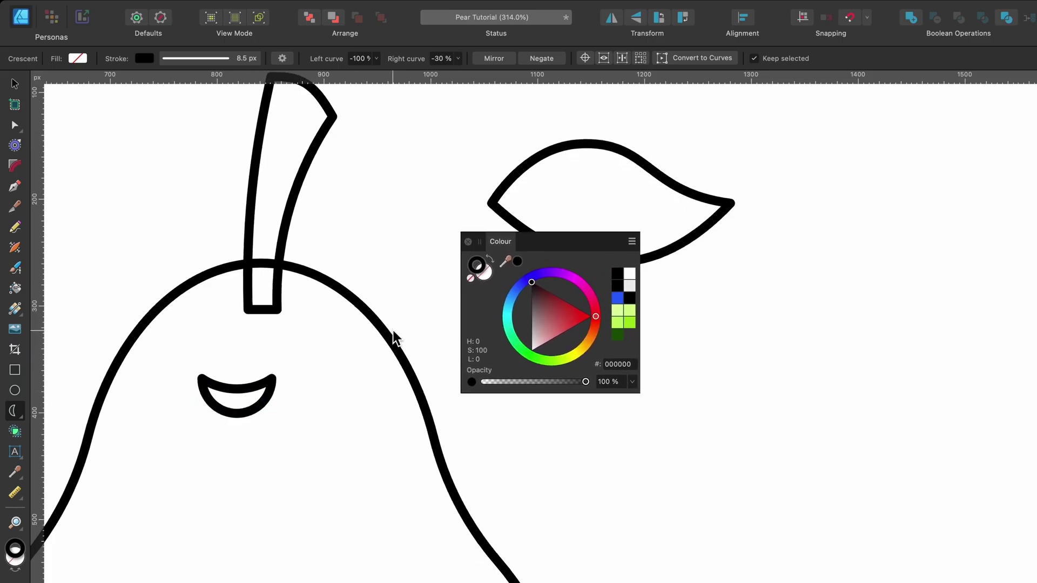
{"action": "left_click", "coordinate": [470, 278]}
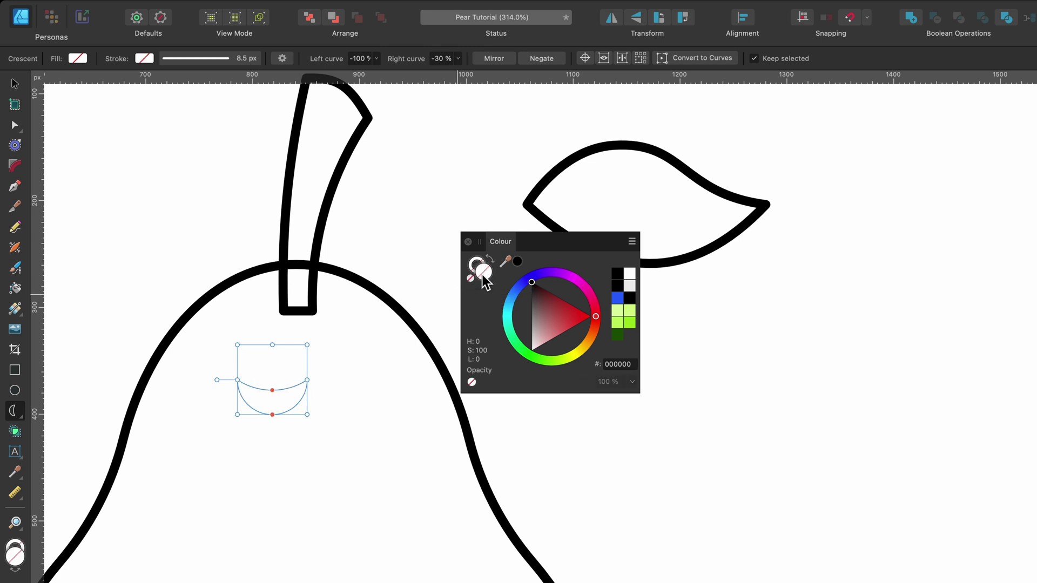
Fill the crescent with black, position it over the base of the stem, and move the colour controls clear of the pear's outline.
{"action": "left_click", "coordinate": [484, 278]}
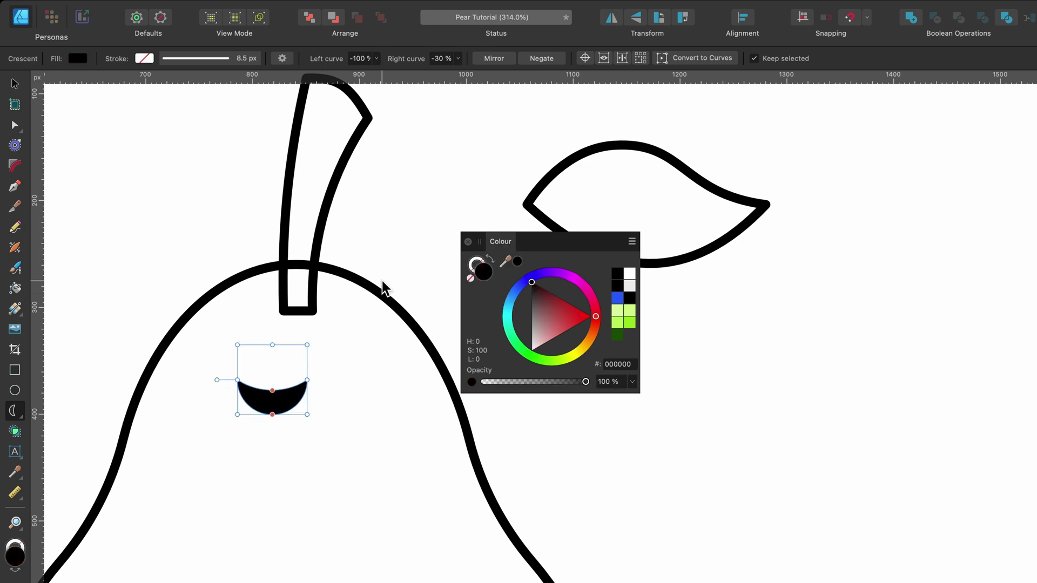
{"action": "key", "text": "v"}
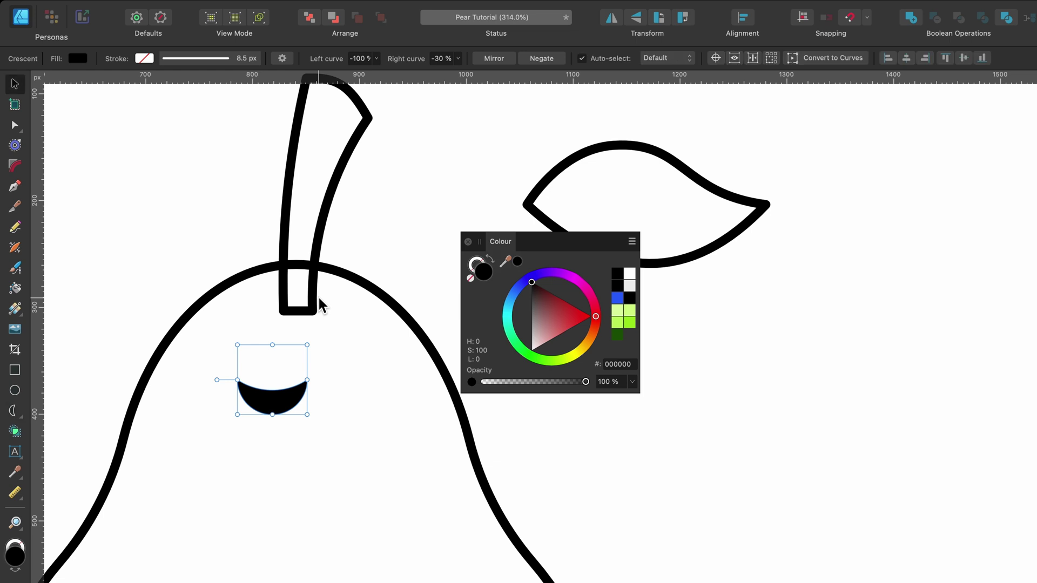
{"action": "left_click_drag", "start_coordinate": [269, 397], "coordinate": [295, 313]}
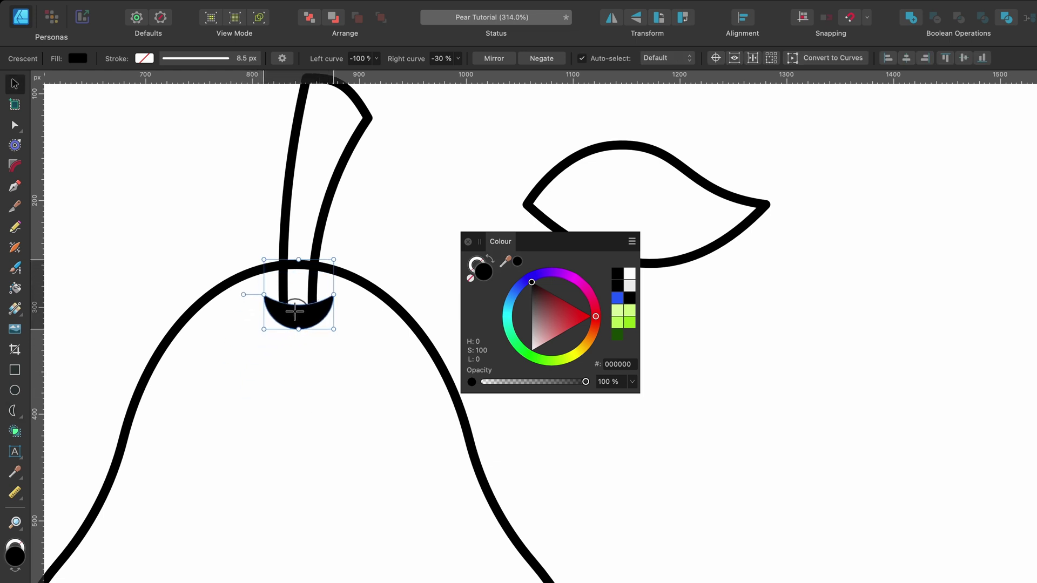
{"action": "key", "text": "super+d"}
{"action": "scroll", "coordinate": [332, 326], "scroll_direction": "left", "scroll_amount": 3}
{"action": "scroll", "coordinate": [332, 326], "scroll_direction": "up", "scroll_amount": 1}
{"action": "scroll", "coordinate": [332, 326], "scroll_direction": "up", "scroll_amount": 5}
{"action": "left_click", "coordinate": [332, 325]}
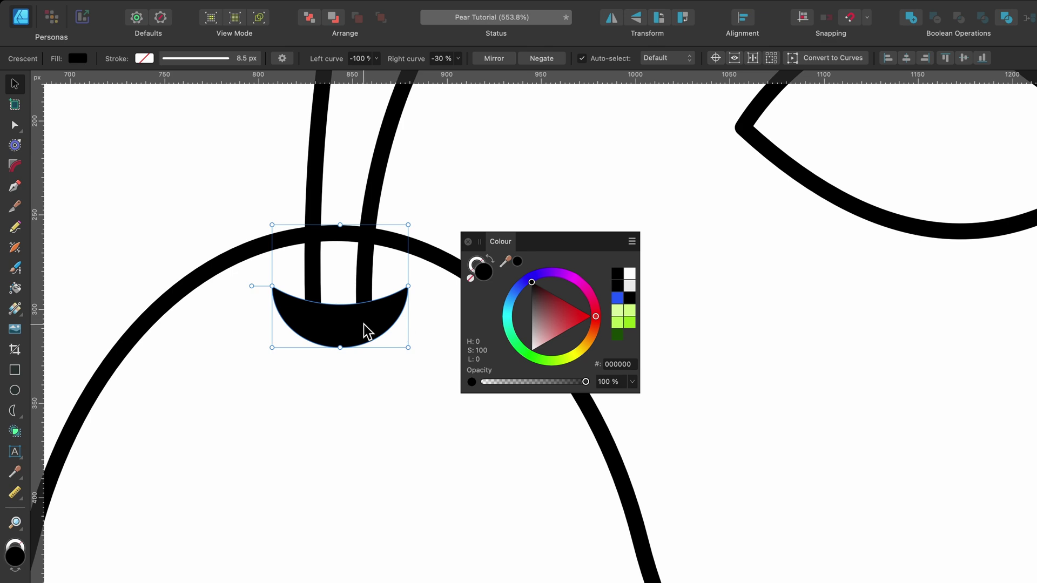
{"action": "left_click_drag", "start_coordinate": [547, 243], "coordinate": [730, 178]}
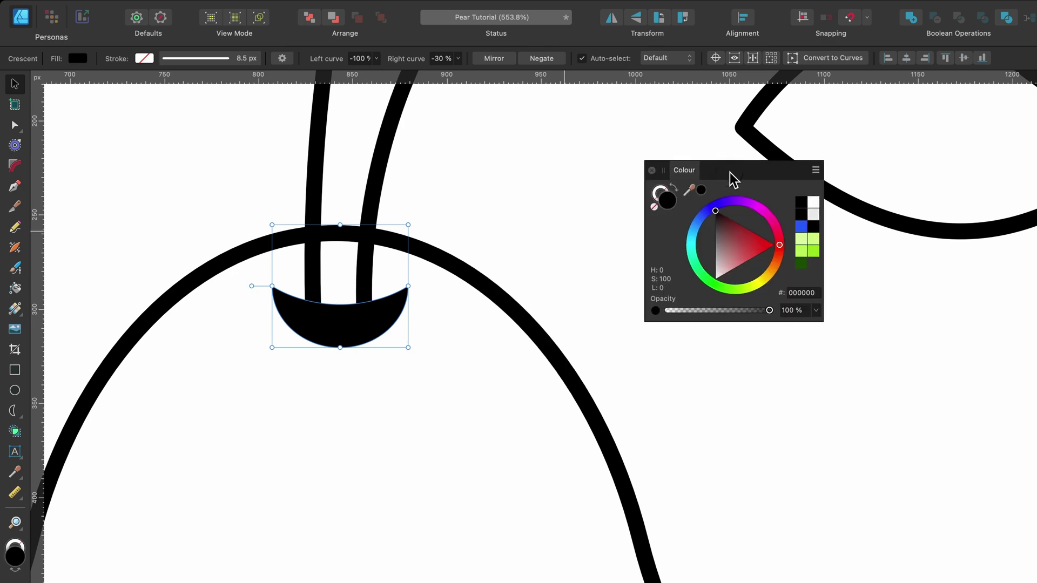
Rename the stem's layer as Stalk and the leaf's layer as Leaf.
{"action": "scroll", "coordinate": [476, 306], "scroll_direction": "down", "scroll_amount": 10}
{"action": "scroll", "coordinate": [476, 306], "scroll_direction": "down", "scroll_amount": 2}
{"action": "scroll", "coordinate": [476, 306], "scroll_direction": "left", "scroll_amount": 2}
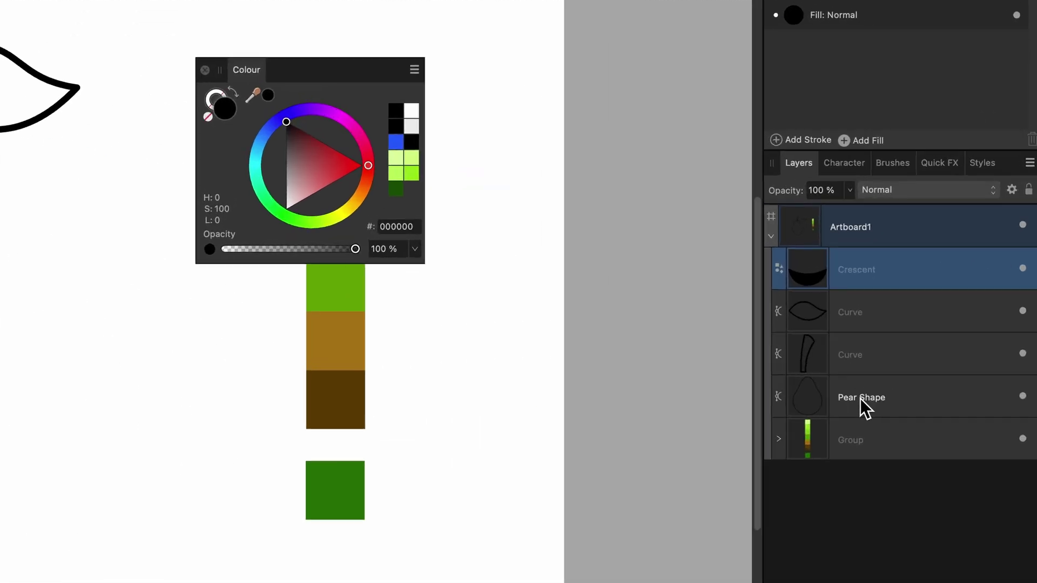
{"action": "left_click", "coordinate": [923, 314]}
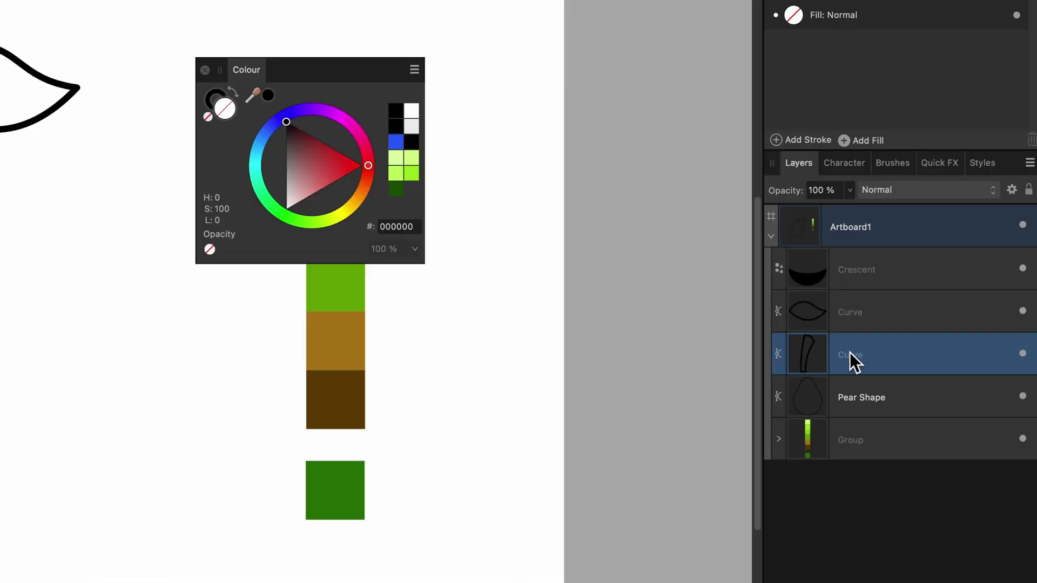
{"action": "double_click", "coordinate": [850, 356]}
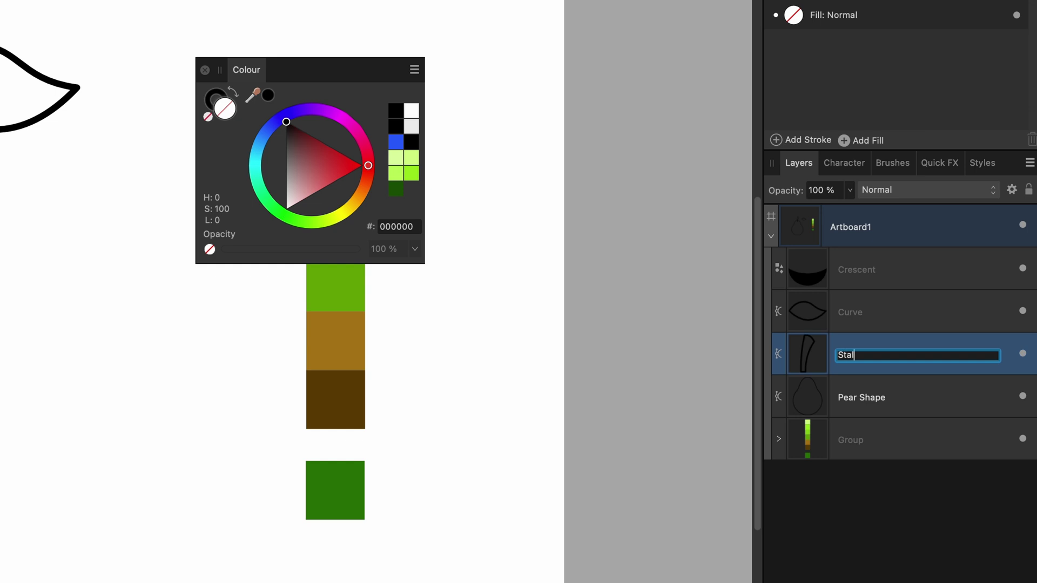
{"action": "key", "text": "Return"}
{"action": "left_click", "coordinate": [883, 313]}
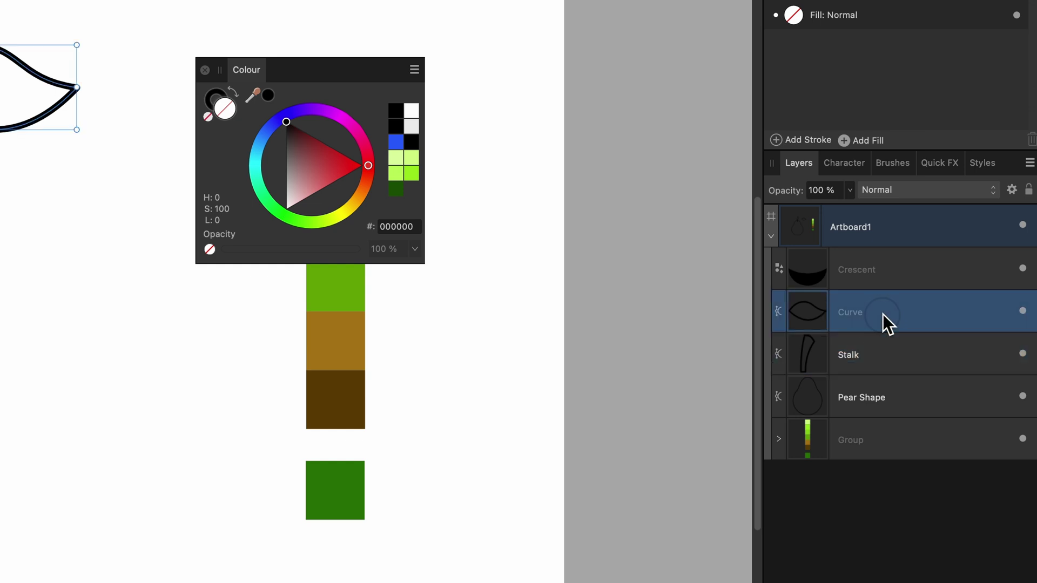
{"action": "double_click", "coordinate": [855, 312]}
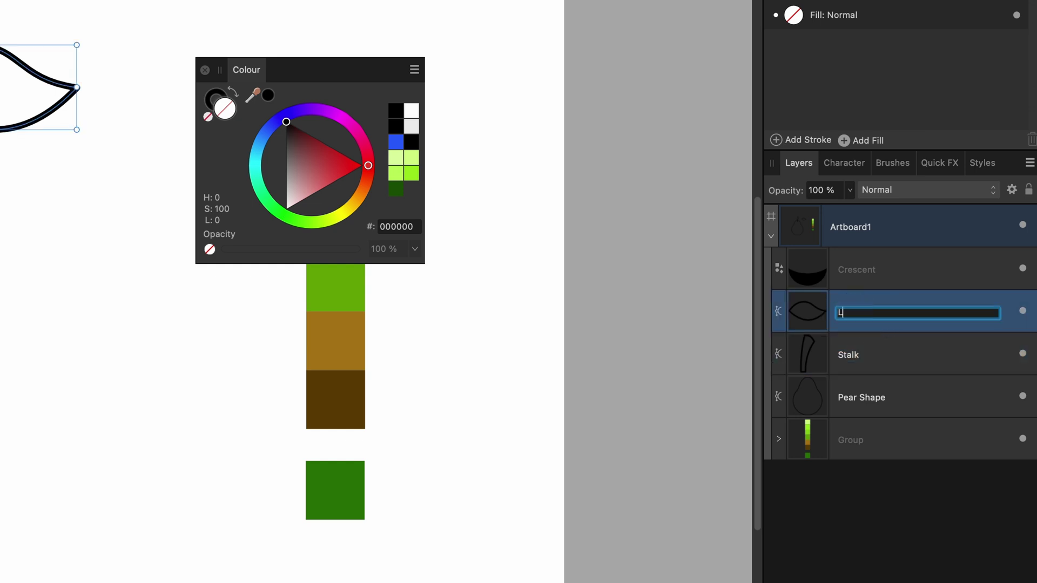
{"action": "type", "text": "Leaf"}
{"action": "key", "text": "Return"}
Rename the crescent's layer as Lip.
{"action": "left_click", "coordinate": [870, 270]}
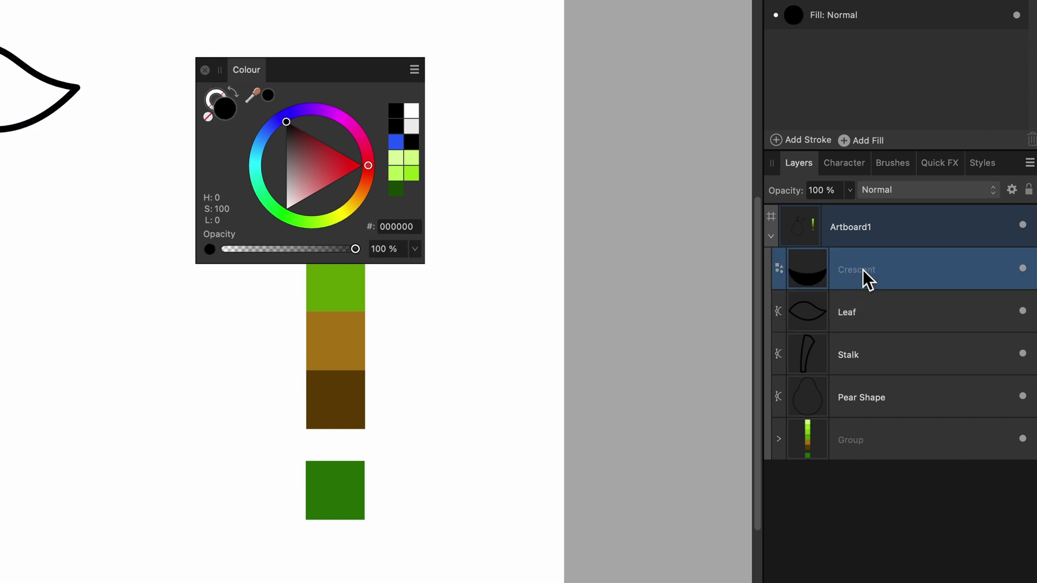
{"action": "double_click", "coordinate": [863, 270]}
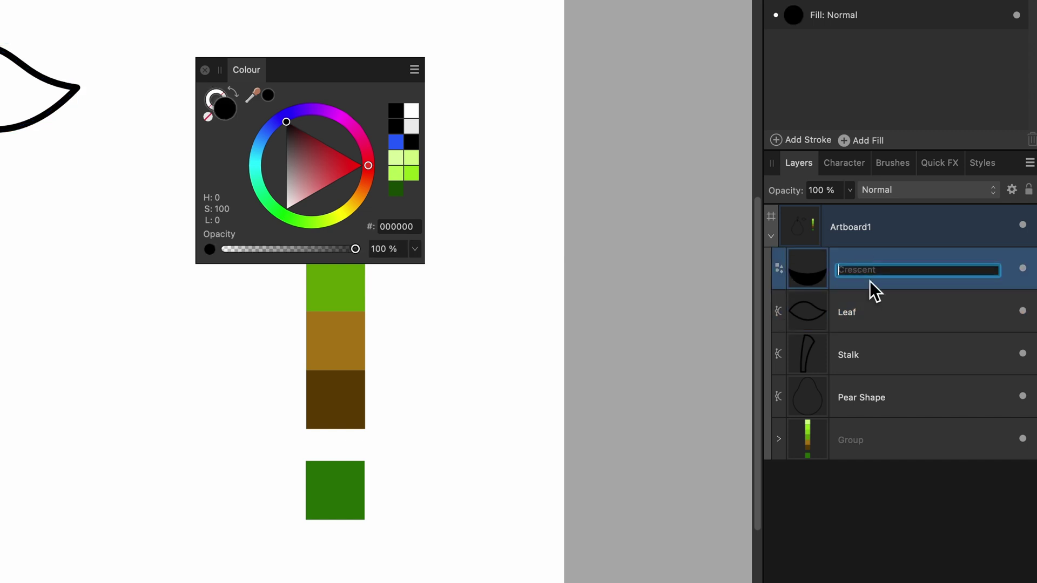
{"action": "type", "text": "Lip"}
{"action": "key", "text": "Return"}
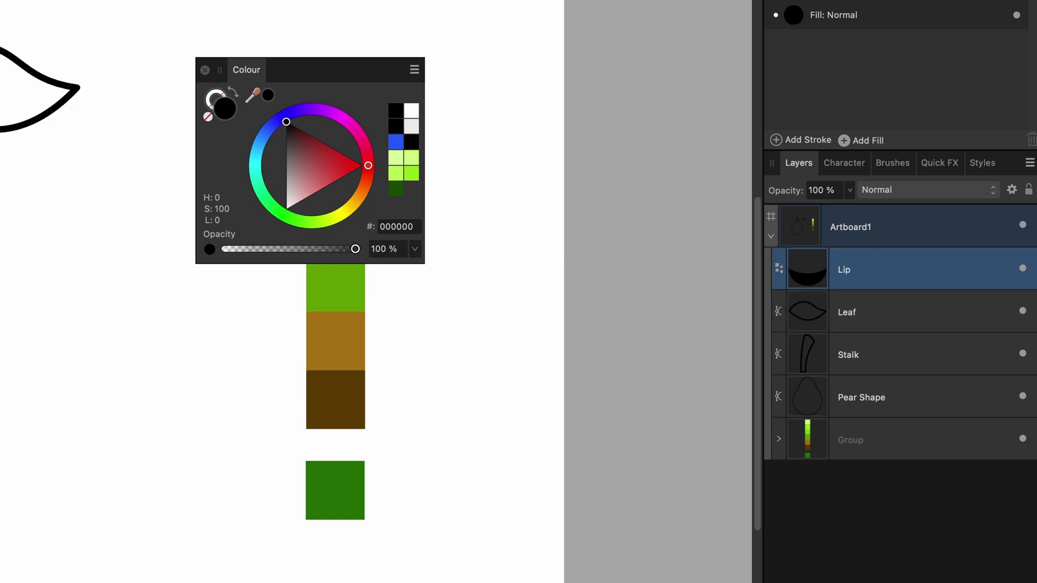
Move the colour swatch group closer to the pear beneath the leaf, and place the colour controls on the pear's other side.
{"action": "scroll", "coordinate": [532, 358], "scroll_direction": "left", "scroll_amount": 3}
{"action": "left_click", "coordinate": [691, 316]}
{"action": "left_click_drag", "start_coordinate": [691, 316], "coordinate": [527, 369]}
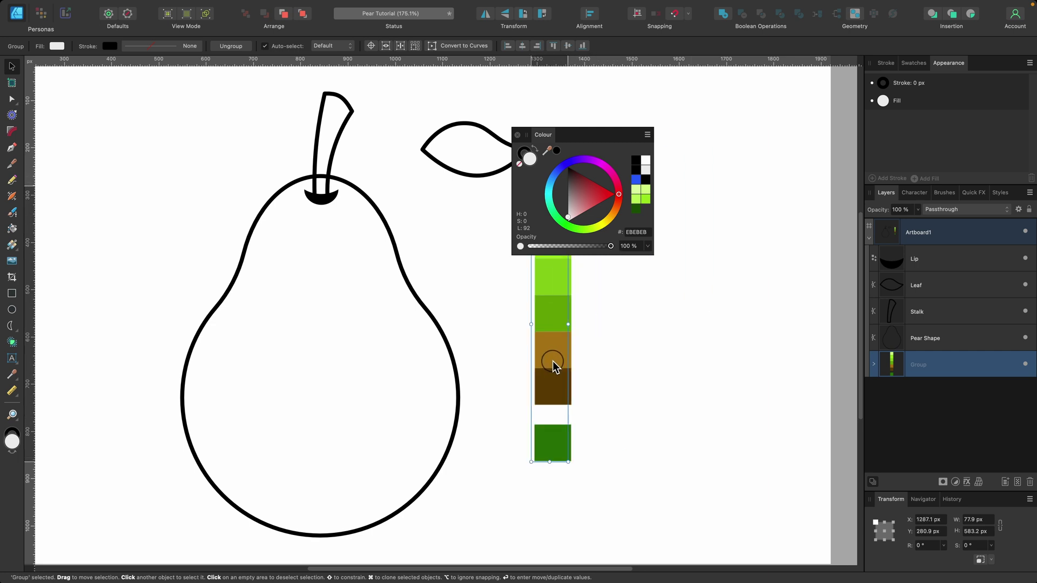
{"action": "scroll", "coordinate": [527, 369], "scroll_direction": "left", "scroll_amount": 5}
{"action": "left_click_drag", "start_coordinate": [588, 139], "coordinate": [293, 140]}
{"action": "scroll", "coordinate": [523, 213], "scroll_direction": "down", "scroll_amount": 1}
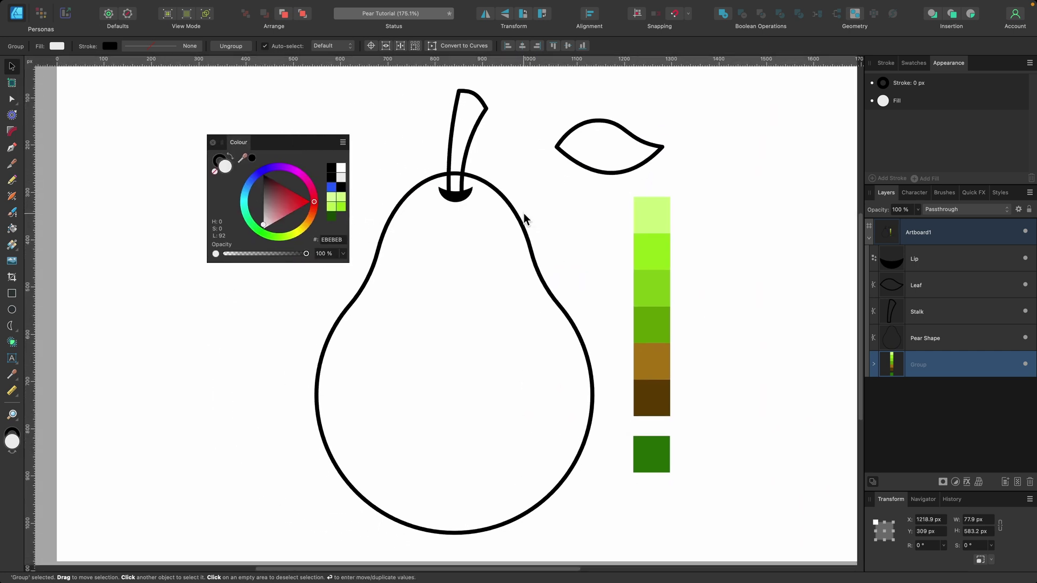
{"action": "scroll", "coordinate": [523, 213], "scroll_direction": "left", "scroll_amount": 3}
{"action": "scroll", "coordinate": [524, 213], "scroll_direction": "down", "scroll_amount": 1}
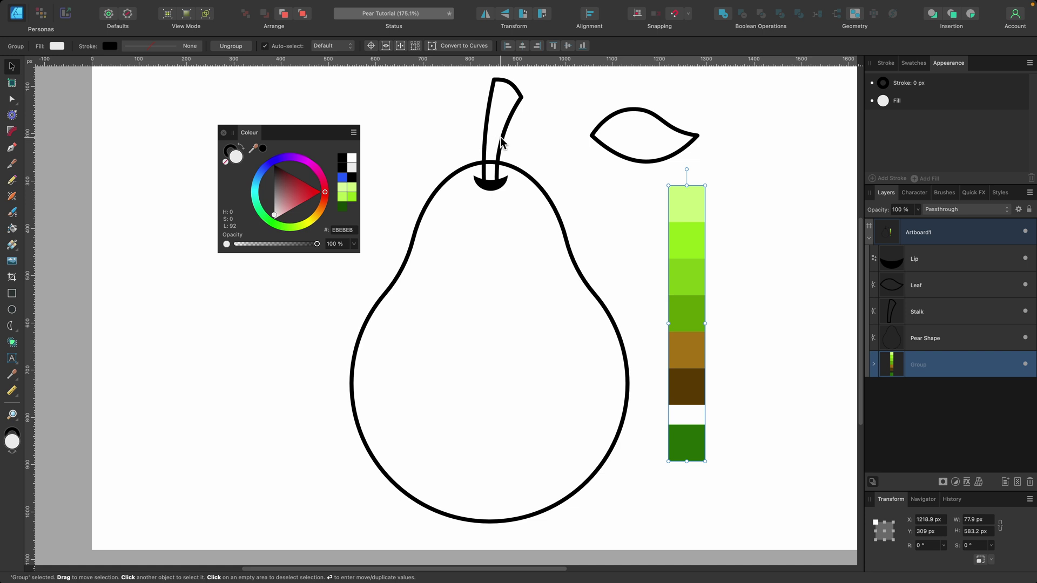
Fill the stalk with the dark brown 5A3B02 sampled from the colour swatches.
{"action": "left_click", "coordinate": [501, 142]}
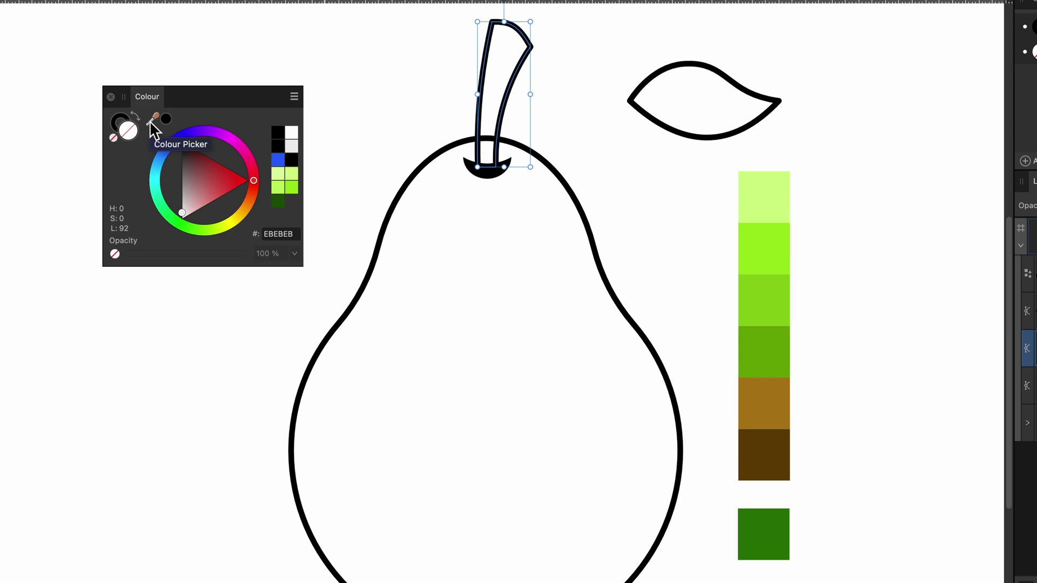
{"action": "left_click_drag", "start_coordinate": [155, 130], "coordinate": [765, 458]}
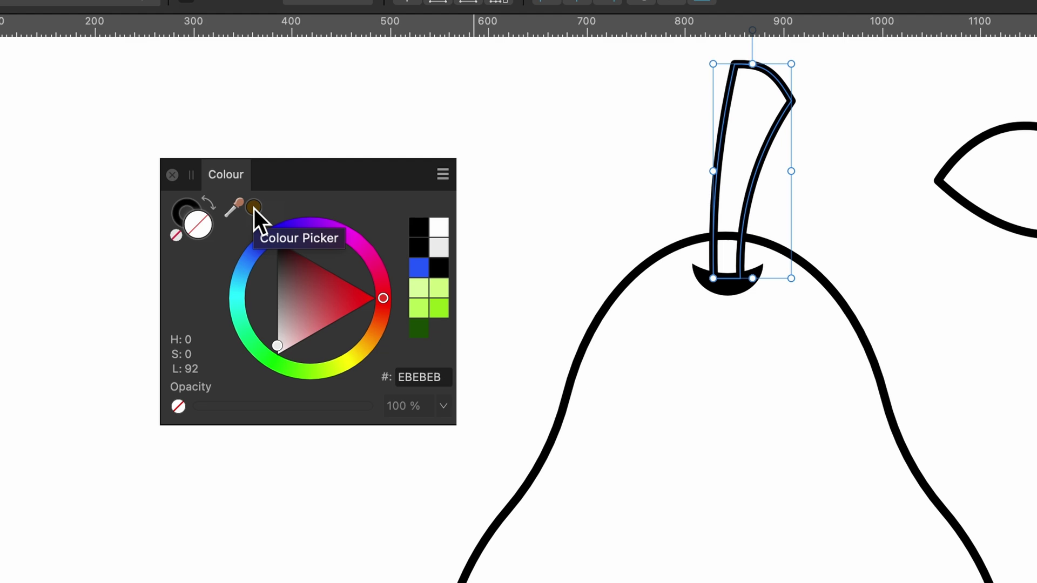
{"action": "left_click", "coordinate": [254, 207]}
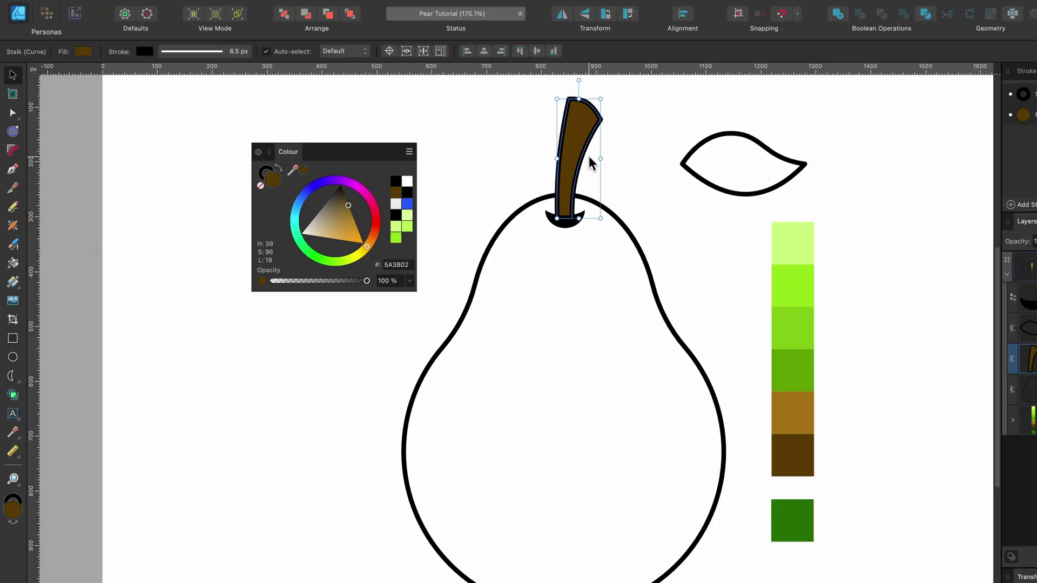
Copy the dark brown stalk and paste a duplicate exactly on top of the original.
{"action": "scroll", "coordinate": [764, 182], "scroll_direction": "up", "scroll_amount": 5}
{"action": "left_click", "coordinate": [551, 207]}
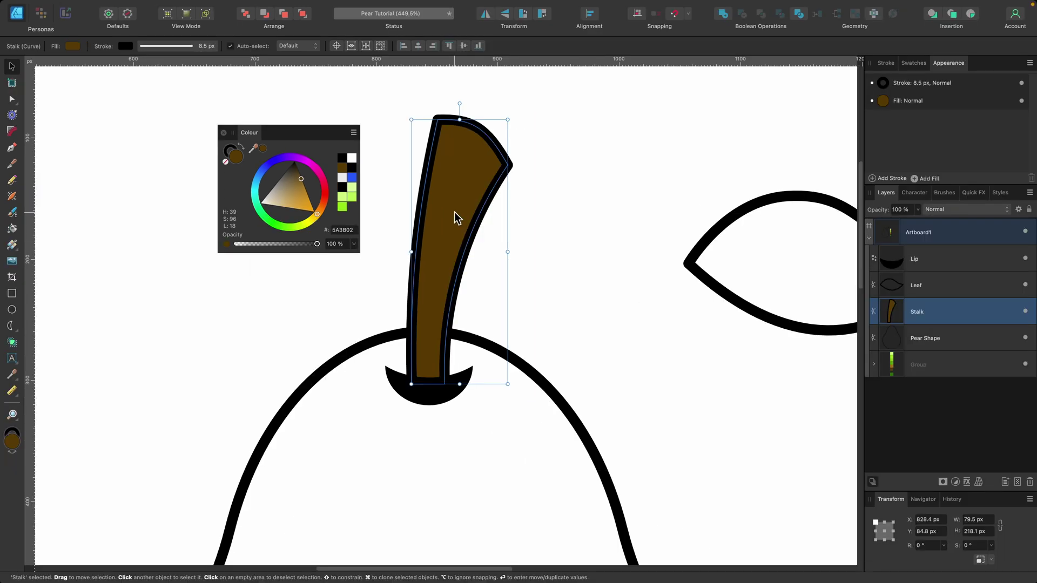
{"action": "key", "text": "super+c"}
{"action": "key", "text": "super+v"}
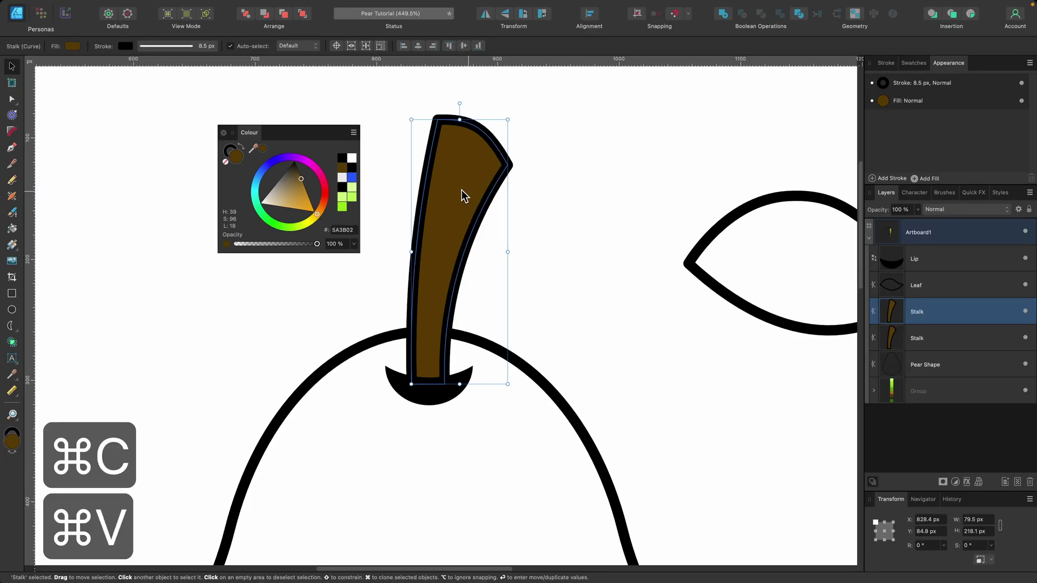
{"action": "left_click_drag", "start_coordinate": [456, 196], "coordinate": [605, 200]}
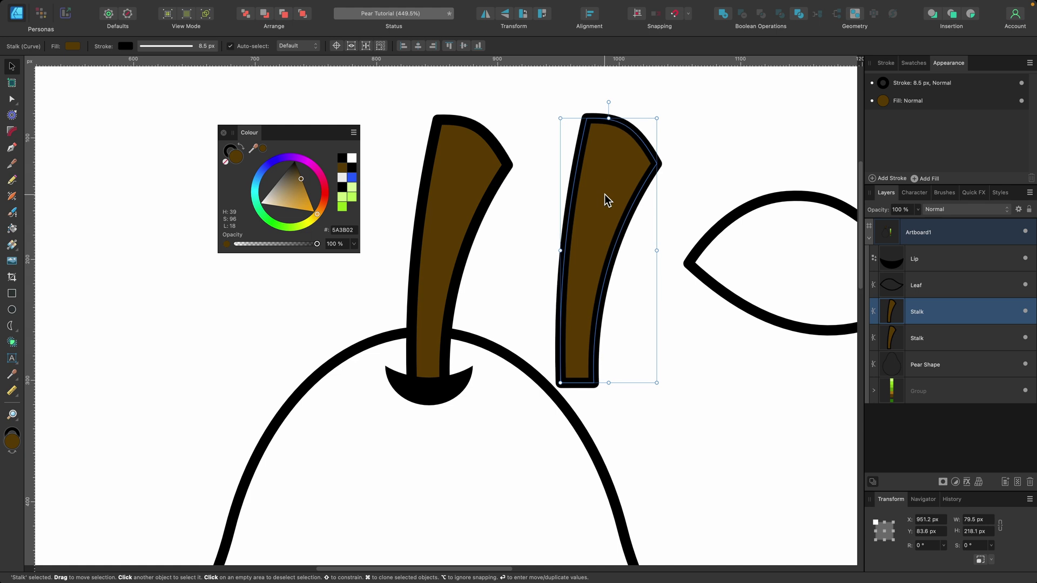
{"action": "key", "text": "super+z"}
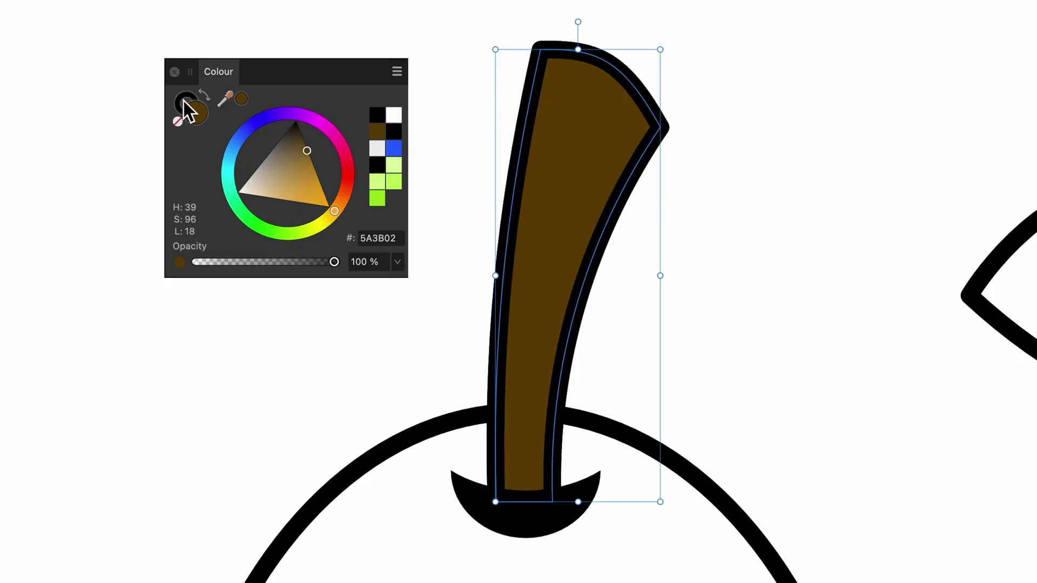
Remove the stroke from the duplicate stalk and make its fill the active colour.
{"action": "left_click", "coordinate": [184, 101]}
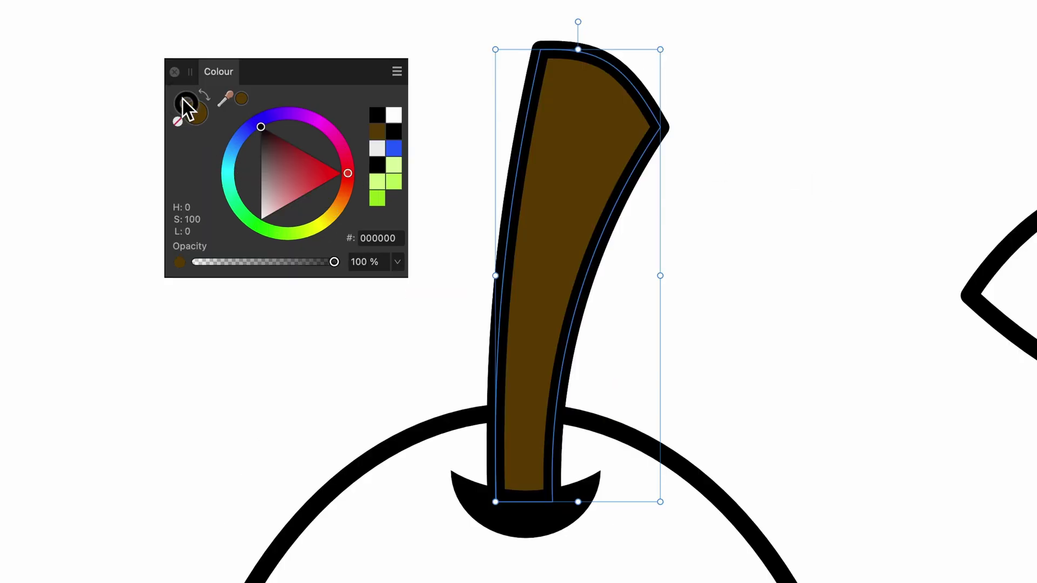
{"action": "left_click", "coordinate": [177, 121]}
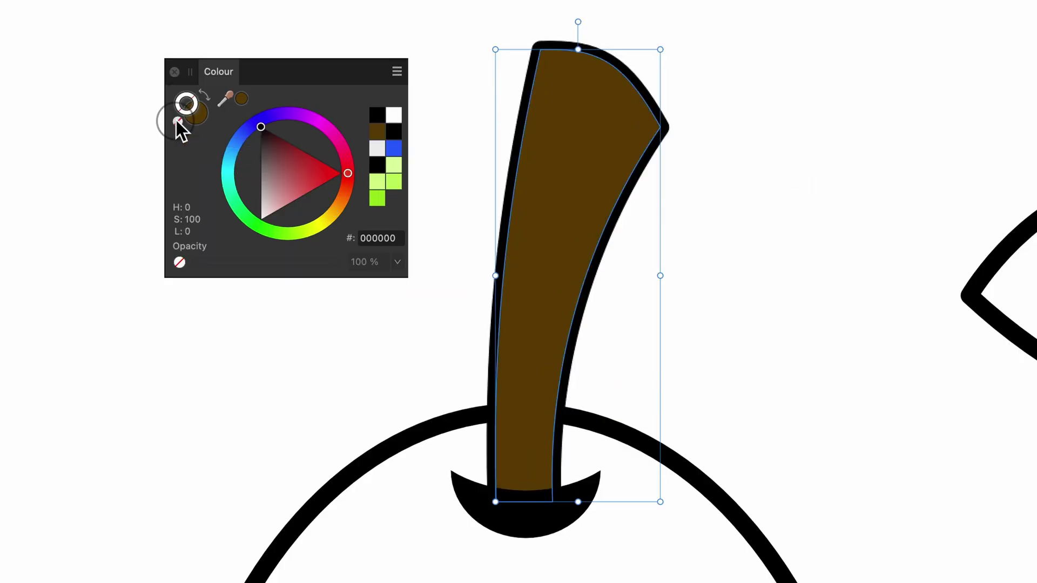
{"action": "left_click", "coordinate": [197, 120]}
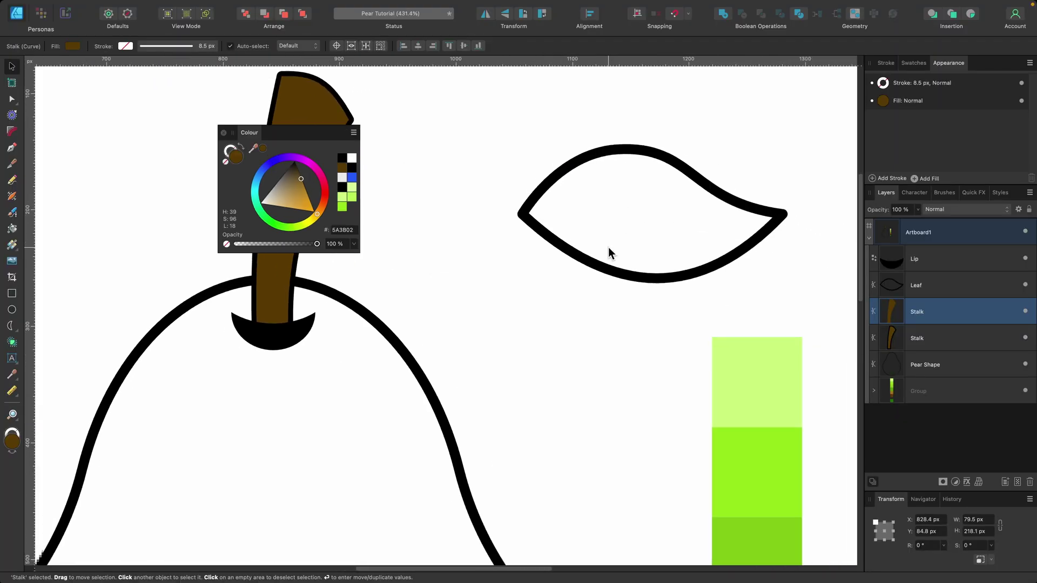
Fill the duplicate stalk with the lighter brown A67213 sampled from the colour swatches.
{"action": "scroll", "coordinate": [608, 248], "scroll_direction": "down", "scroll_amount": 3}
{"action": "scroll", "coordinate": [608, 248], "scroll_direction": "up", "scroll_amount": 5}
{"action": "scroll", "coordinate": [607, 247], "scroll_direction": "up", "scroll_amount": 1}
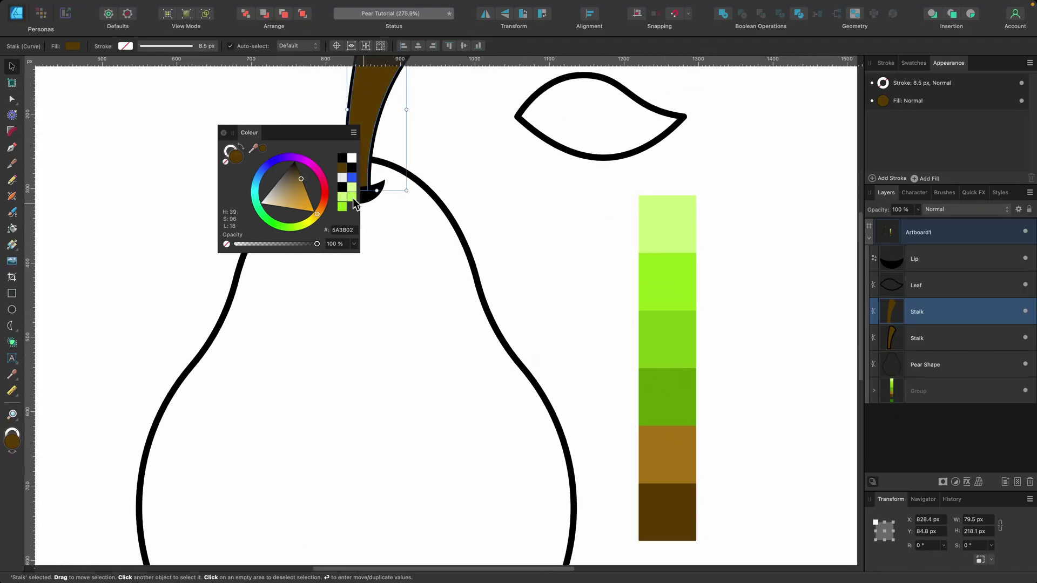
{"action": "left_click_drag", "start_coordinate": [253, 148], "coordinate": [665, 456]}
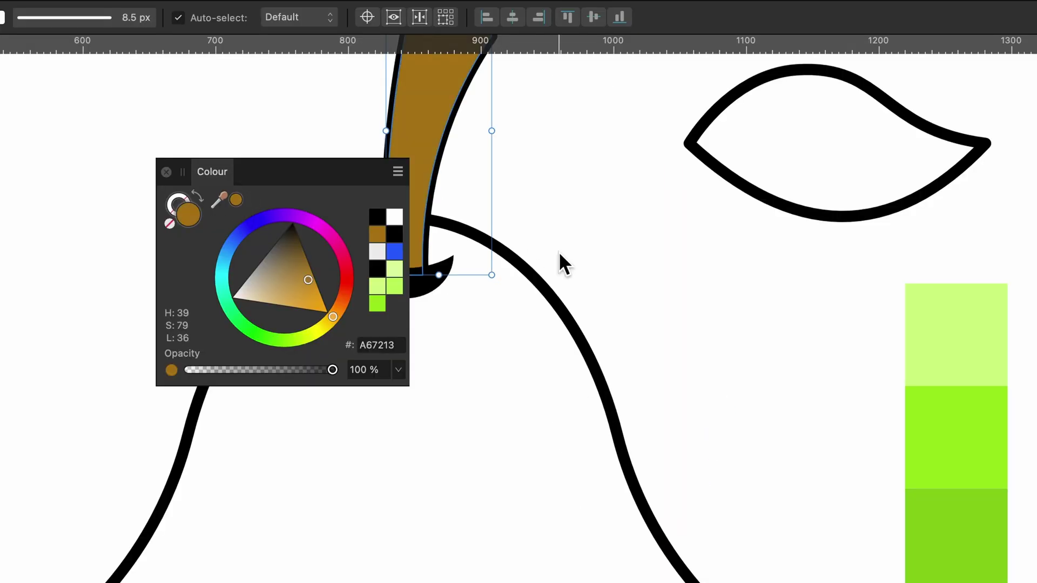
Shift the light brown copy's upper-right and lower-right nodes to leave a dark band along the right edge, and clip it inside the original stalk.
{"action": "scroll", "coordinate": [558, 252], "scroll_direction": "up", "scroll_amount": 4}
{"action": "scroll", "coordinate": [498, 335], "scroll_direction": "up", "scroll_amount": 4}
{"action": "scroll", "coordinate": [638, 297], "scroll_direction": "left", "scroll_amount": 5}
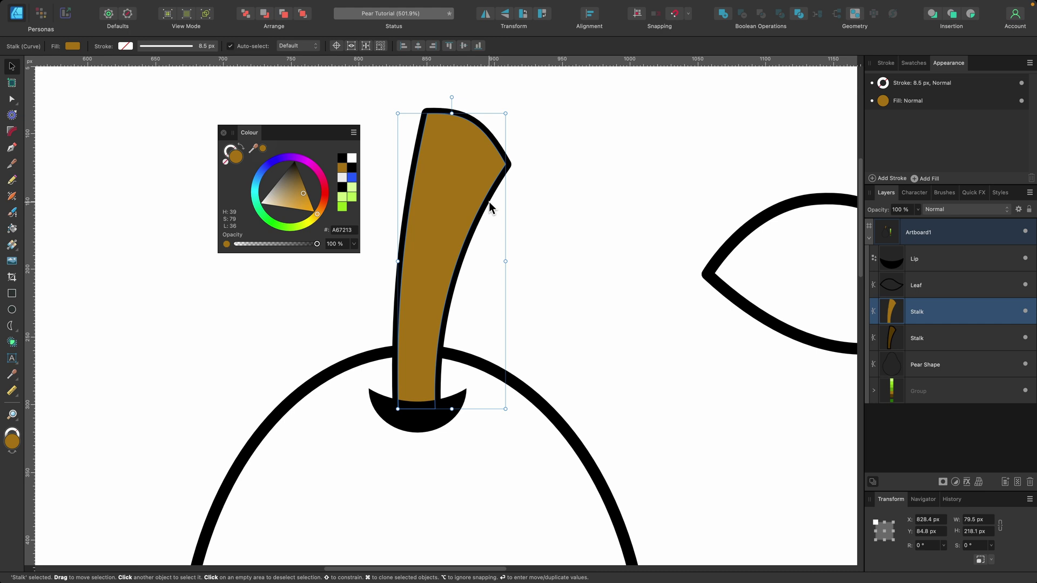
{"action": "key", "text": "a"}
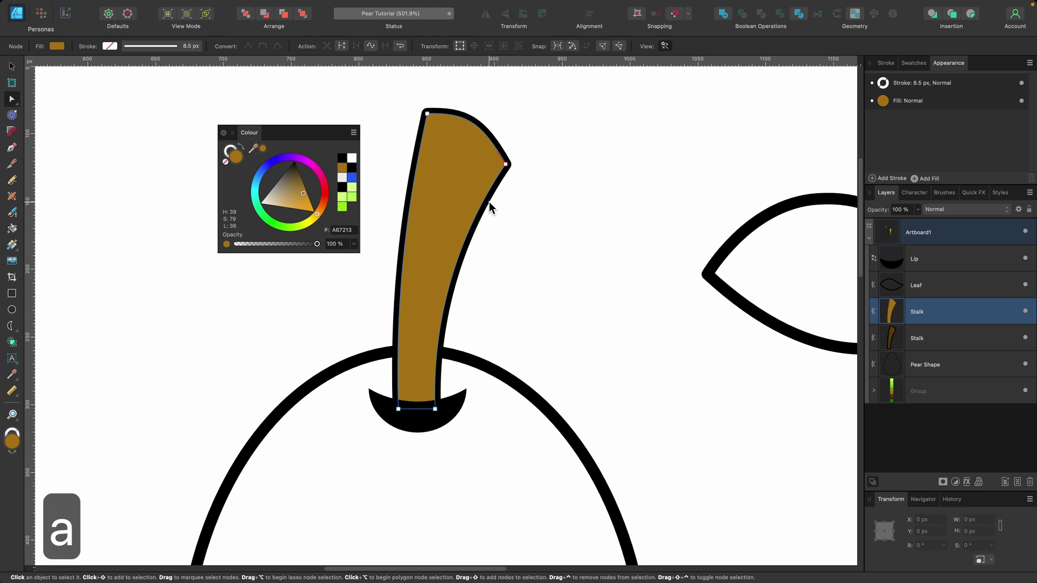
{"action": "left_click_drag", "start_coordinate": [505, 163], "coordinate": [482, 131]}
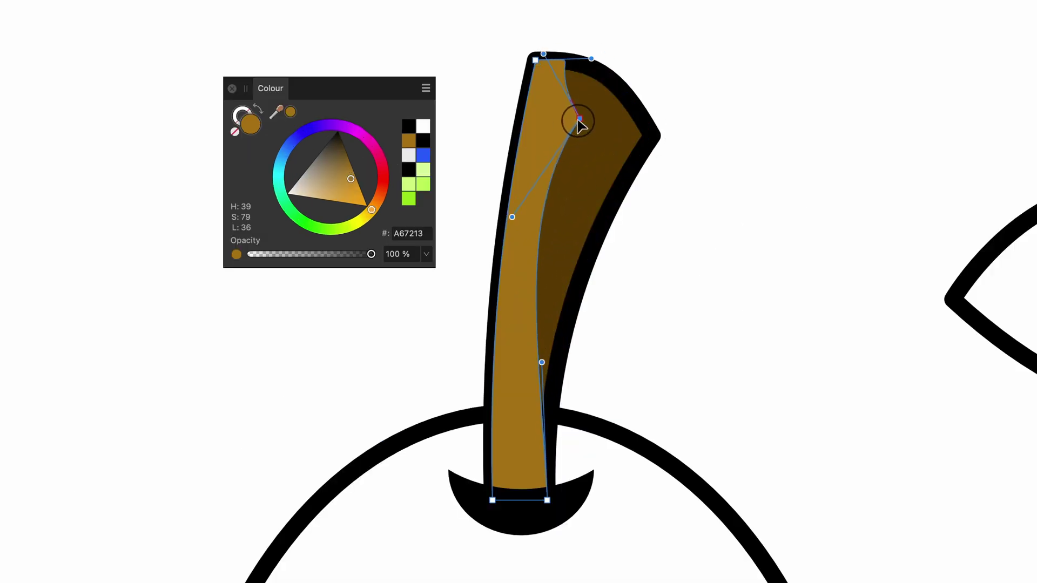
{"action": "mouse_move", "coordinate": [614, 86]}
{"action": "left_mouse_down"}
{"action": "mouse_move", "coordinate": [632, 71]}
{"action": "mouse_move", "coordinate": [627, 82]}
{"action": "left_mouse_up"}
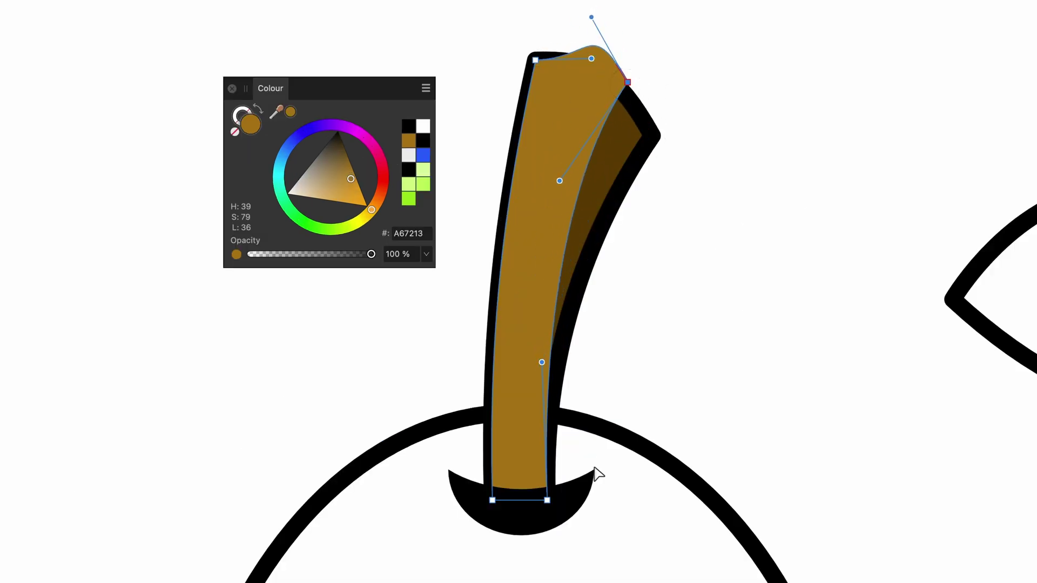
{"action": "left_click_drag", "start_coordinate": [547, 501], "coordinate": [512, 556]}
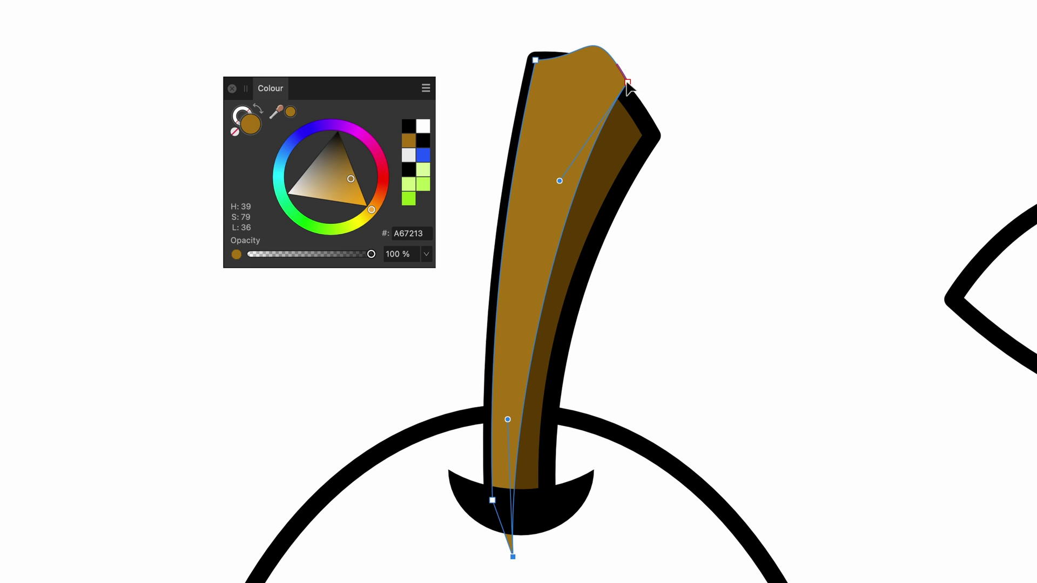
{"action": "mouse_move", "coordinate": [627, 82]}
{"action": "left_mouse_down"}
{"action": "mouse_move", "coordinate": [448, 135]}
{"action": "mouse_move", "coordinate": [637, 41]}
{"action": "mouse_move", "coordinate": [628, 64]}
{"action": "left_mouse_up"}
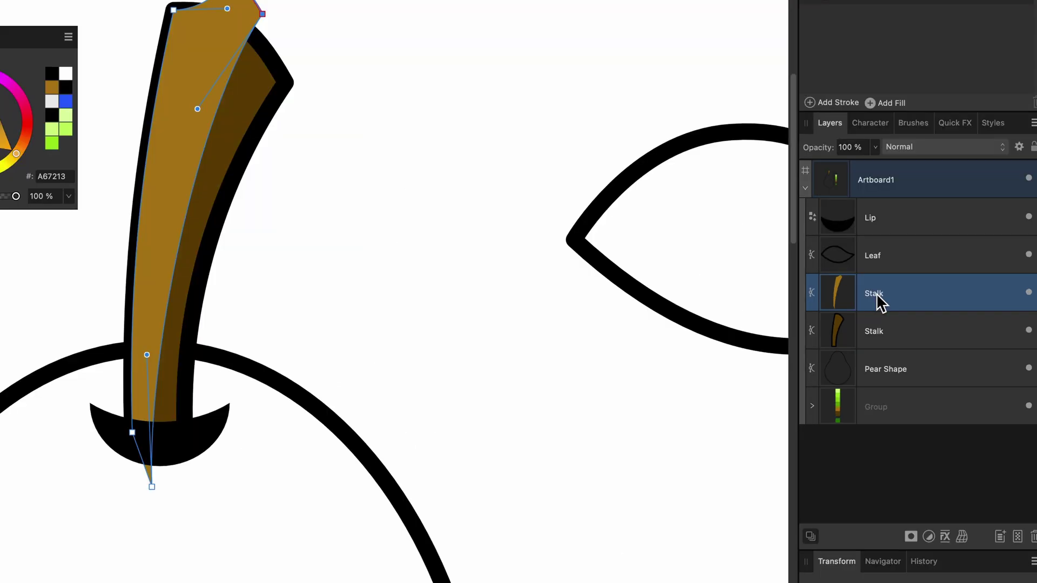
{"action": "left_click_drag", "start_coordinate": [875, 295], "coordinate": [888, 331]}
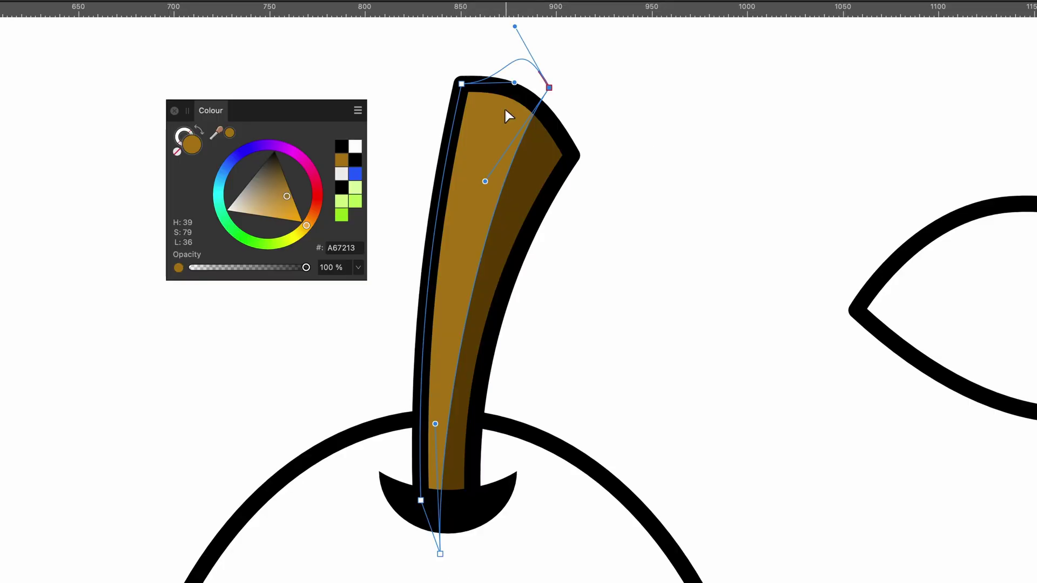
Move the light brown stalk highlight's corner nodes outside the stalk outline on its left and narrow it at the base, then deselect it.
{"action": "left_click_drag", "start_coordinate": [461, 85], "coordinate": [425, 68]}
{"action": "left_click_drag", "start_coordinate": [440, 554], "coordinate": [451, 505]}
{"action": "left_click_drag", "start_coordinate": [549, 87], "coordinate": [547, 102]}
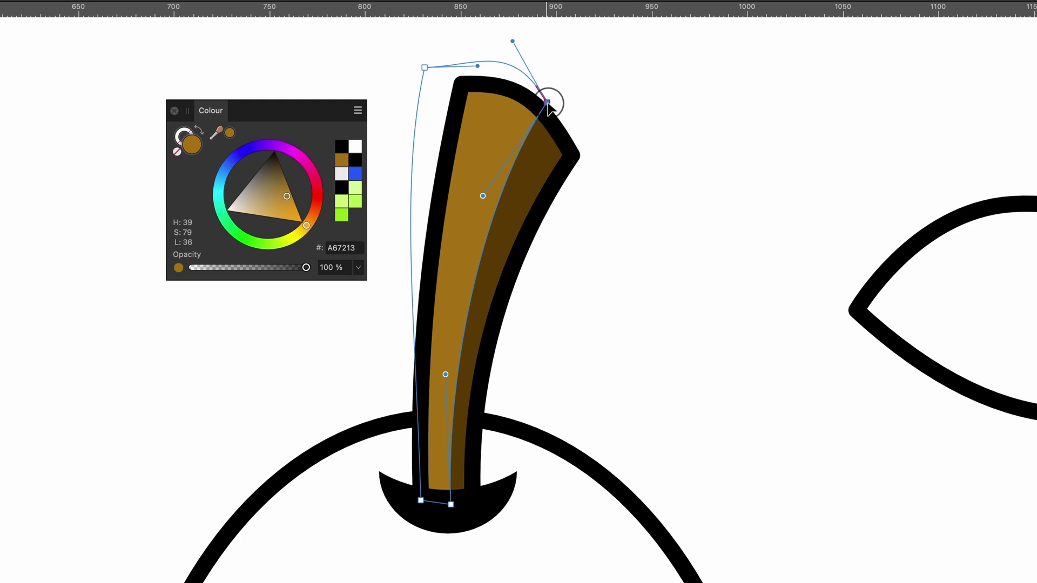
{"action": "scroll", "coordinate": [547, 106], "scroll_direction": "down", "scroll_amount": 4}
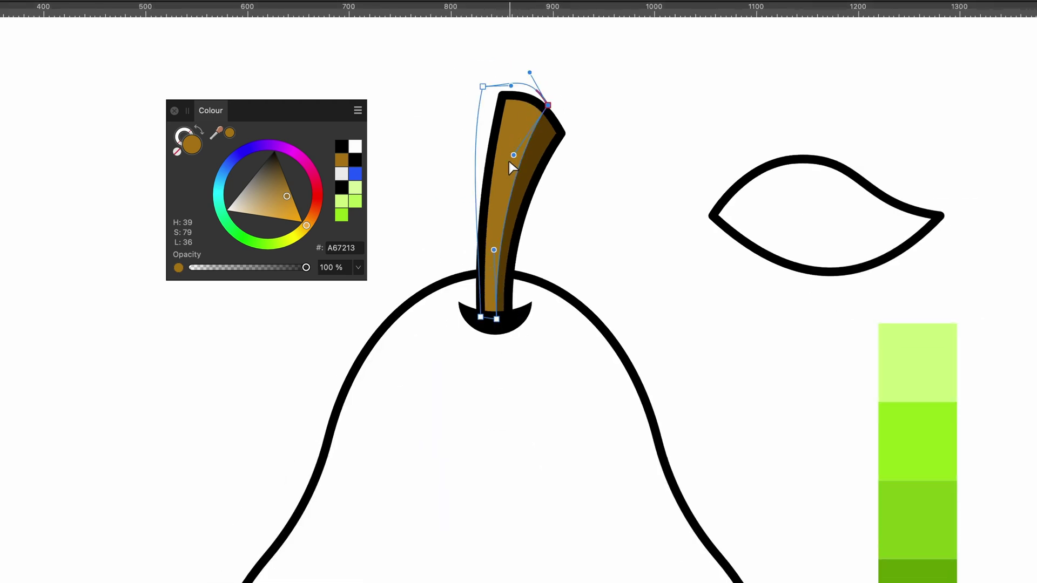
{"action": "left_click", "coordinate": [609, 193]}
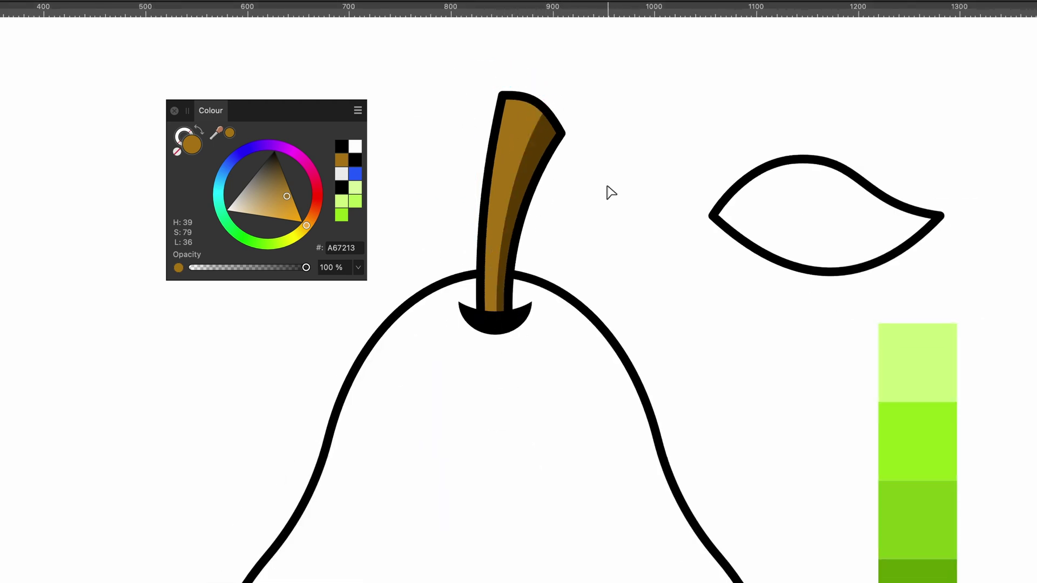
Fill the pear body with the darker green 619F00 sampled from the palette swatches.
{"action": "scroll", "coordinate": [609, 192], "scroll_direction": "down", "scroll_amount": 5}
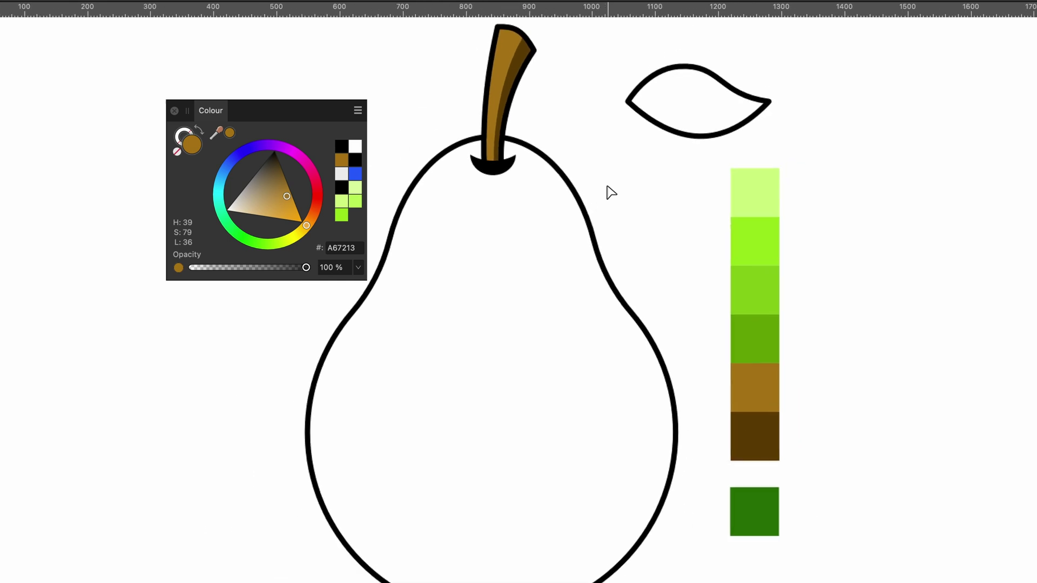
{"action": "left_click", "coordinate": [573, 248]}
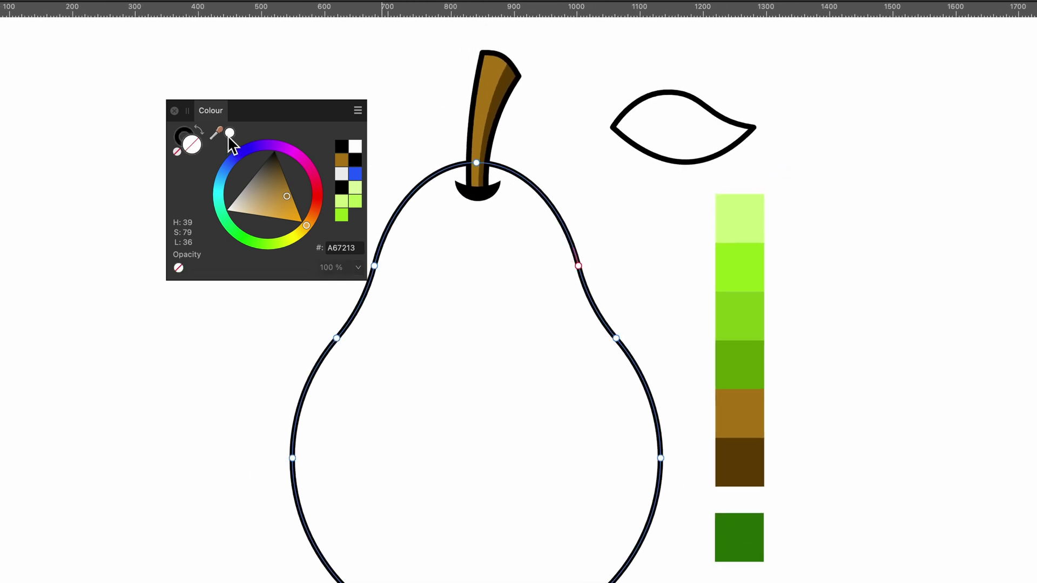
{"action": "left_click_drag", "start_coordinate": [218, 133], "coordinate": [741, 363]}
{"action": "left_click", "coordinate": [233, 132]}
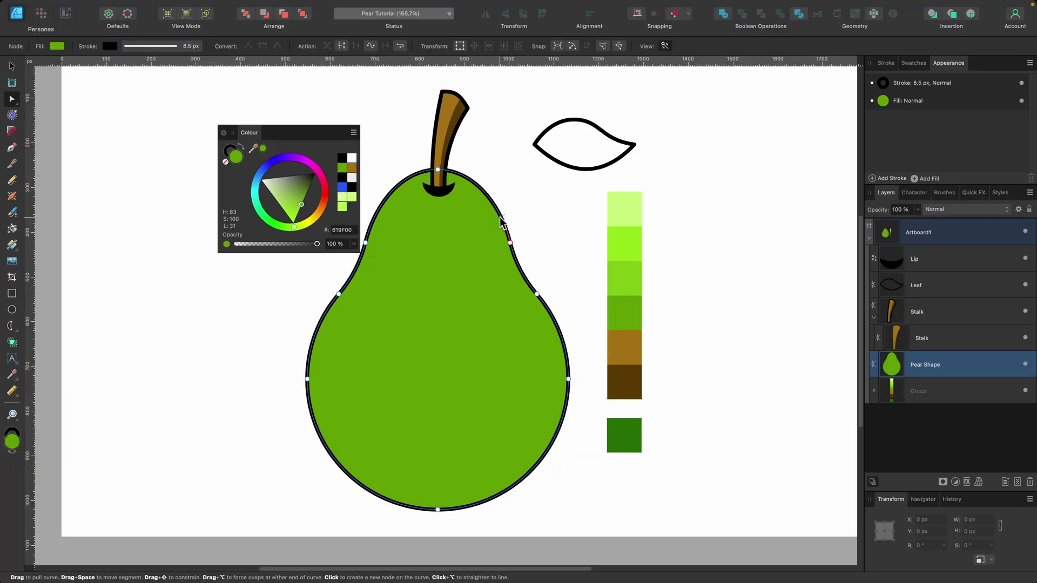
Duplicate the green pear body in place and rename the copy's layer as Pear Highlight.
{"action": "key", "text": "v"}
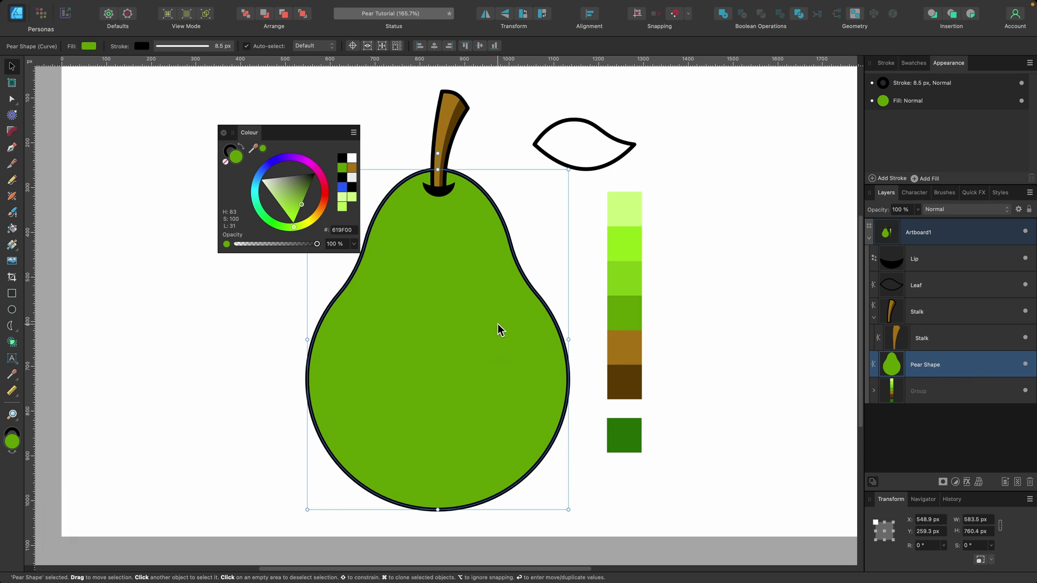
{"action": "key", "text": "super+c"}
{"action": "key", "text": "super+v"}
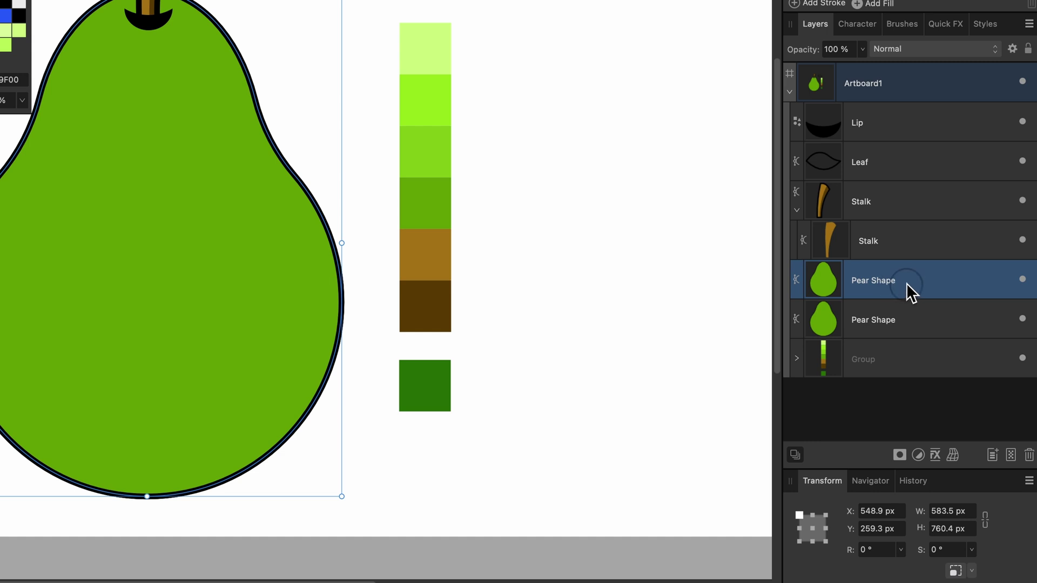
{"action": "double_click", "coordinate": [906, 283]}
{"action": "type", "text": "Pear Highlight"}
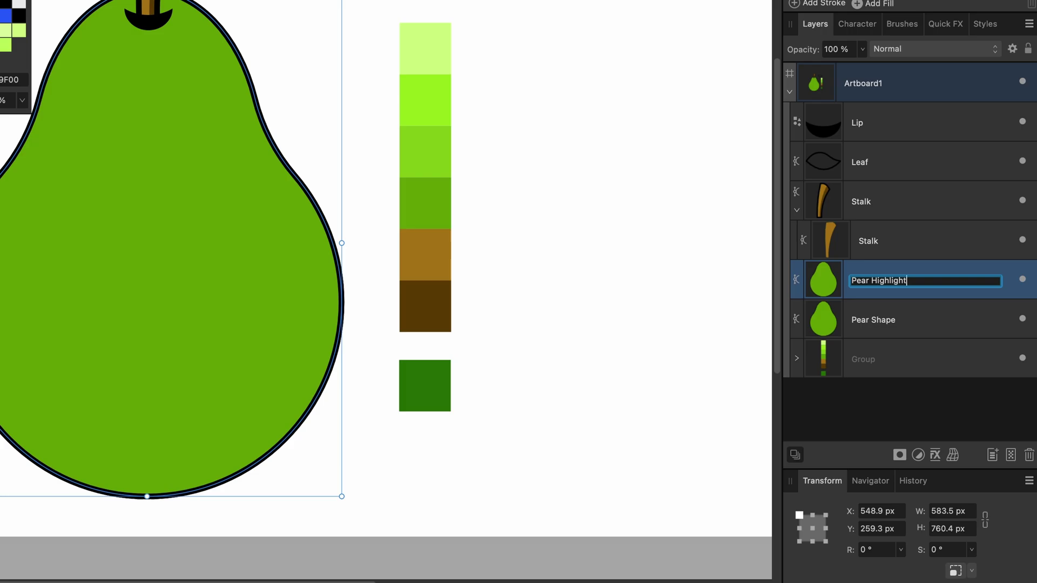
{"action": "key", "text": "Return"}
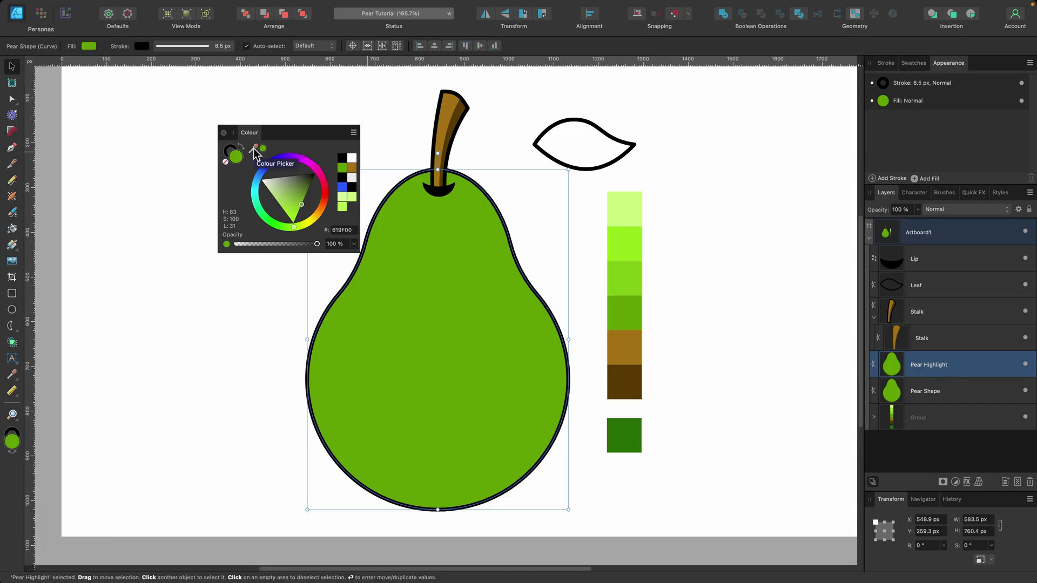
Fill Pear Highlight with the mid green 81C812 sampled from the swatches and remove its stroke.
{"action": "left_click_drag", "start_coordinate": [253, 147], "coordinate": [622, 277]}
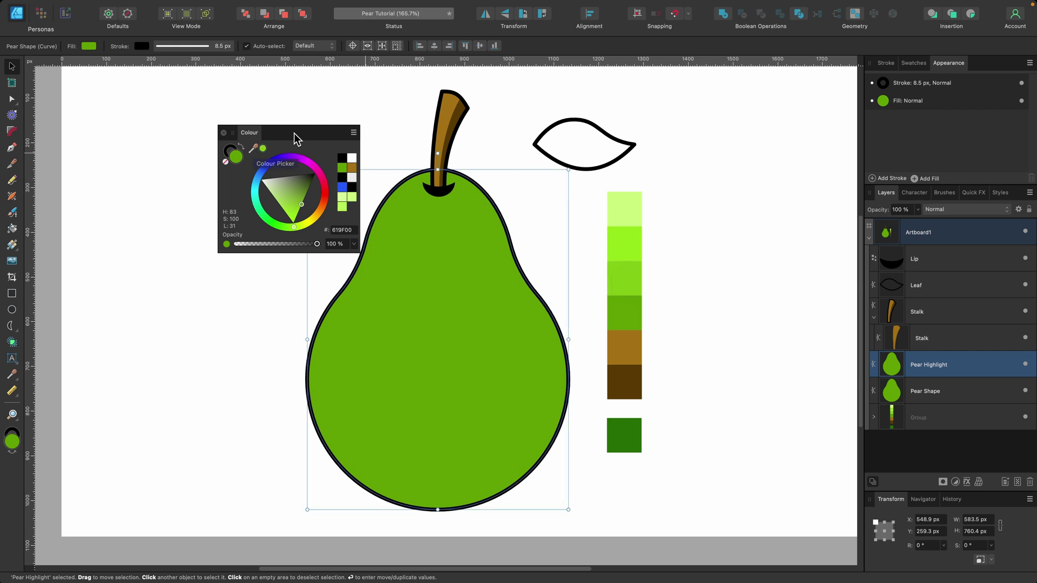
{"action": "left_click", "coordinate": [263, 148]}
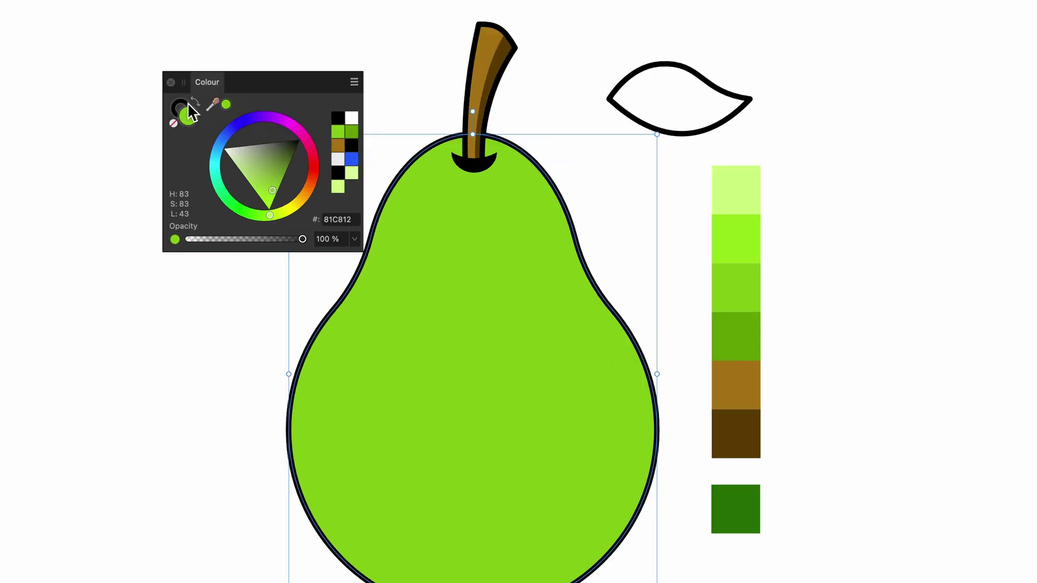
{"action": "left_click", "coordinate": [182, 106]}
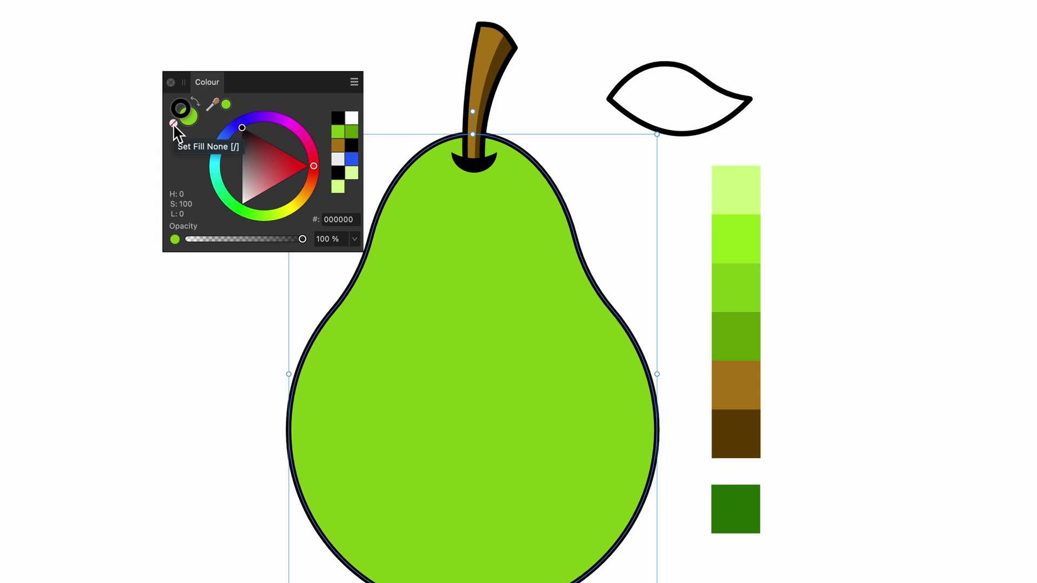
{"action": "left_click", "coordinate": [173, 124]}
Clip the Pear Highlight layer inside the Pear Shape layer, keeping it aligned with the pear body.
{"action": "mouse_move", "coordinate": [461, 278]}
{"action": "left_mouse_down"}
{"action": "mouse_move", "coordinate": [715, 169]}
{"action": "mouse_move", "coordinate": [738, 219]}
{"action": "mouse_move", "coordinate": [546, 262]}
{"action": "mouse_move", "coordinate": [481, 293]}
{"action": "mouse_move", "coordinate": [445, 271]}
{"action": "mouse_move", "coordinate": [490, 271]}
{"action": "mouse_move", "coordinate": [454, 271]}
{"action": "mouse_move", "coordinate": [475, 267]}
{"action": "mouse_move", "coordinate": [479, 278]}
{"action": "left_mouse_up"}
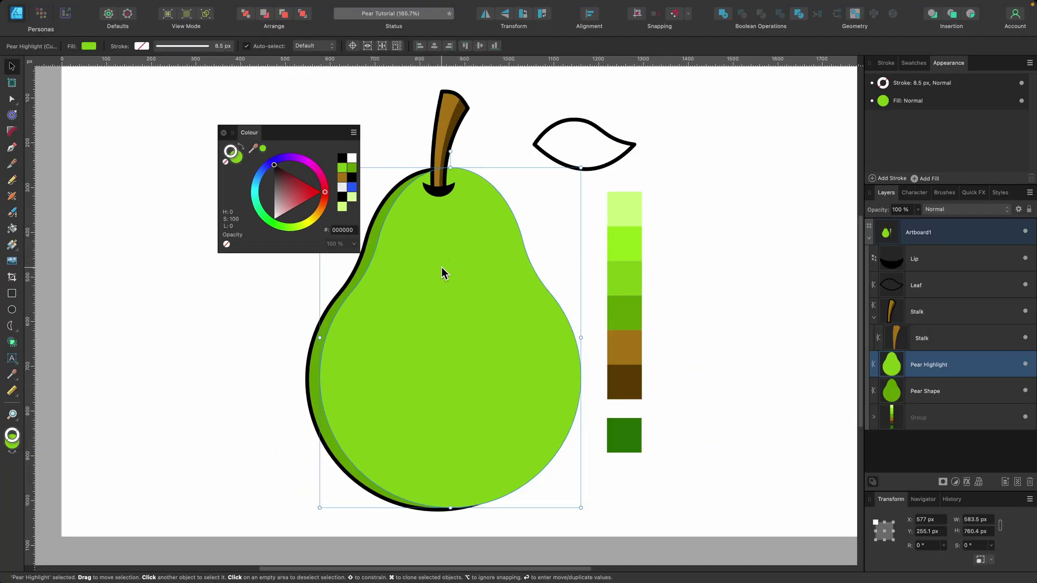
{"action": "key", "text": "super+z"}
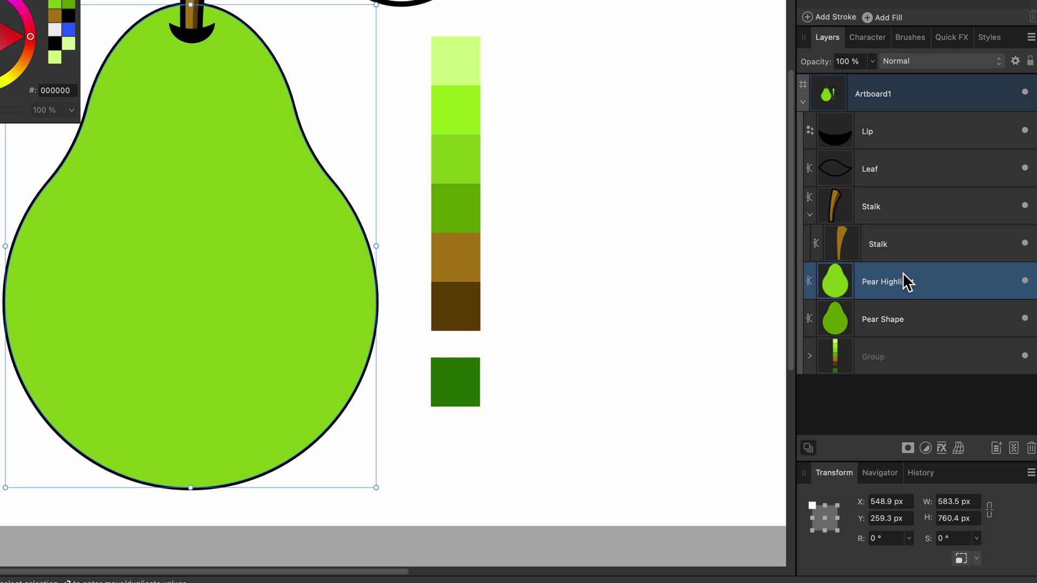
{"action": "left_click_drag", "start_coordinate": [903, 273], "coordinate": [909, 317]}
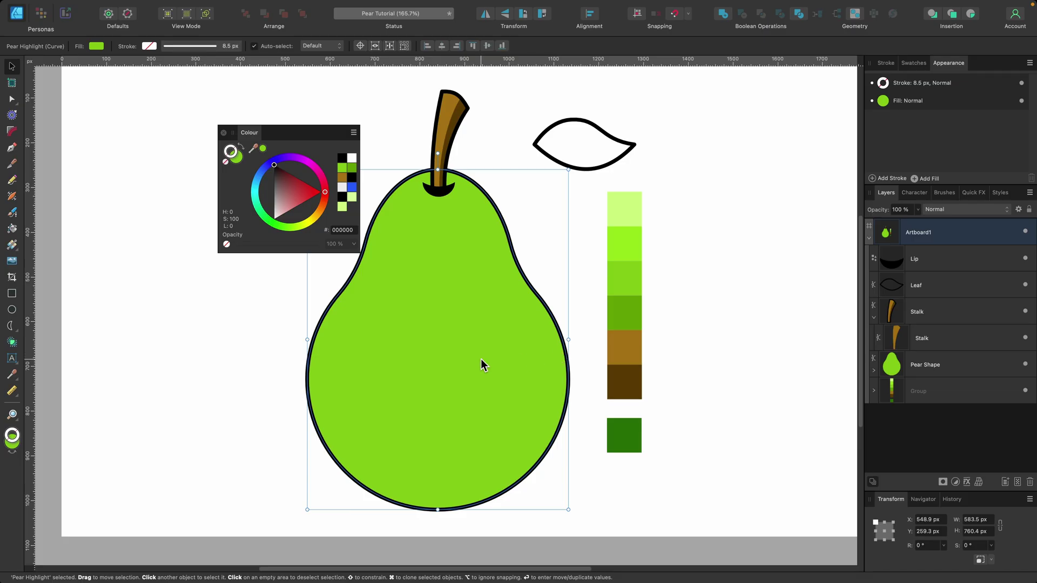
Offset the clipped Pear Highlight to leave a dark green band along the pear's right edge, and reduce its height to about 753.4 px.
{"action": "left_click", "coordinate": [919, 372]}
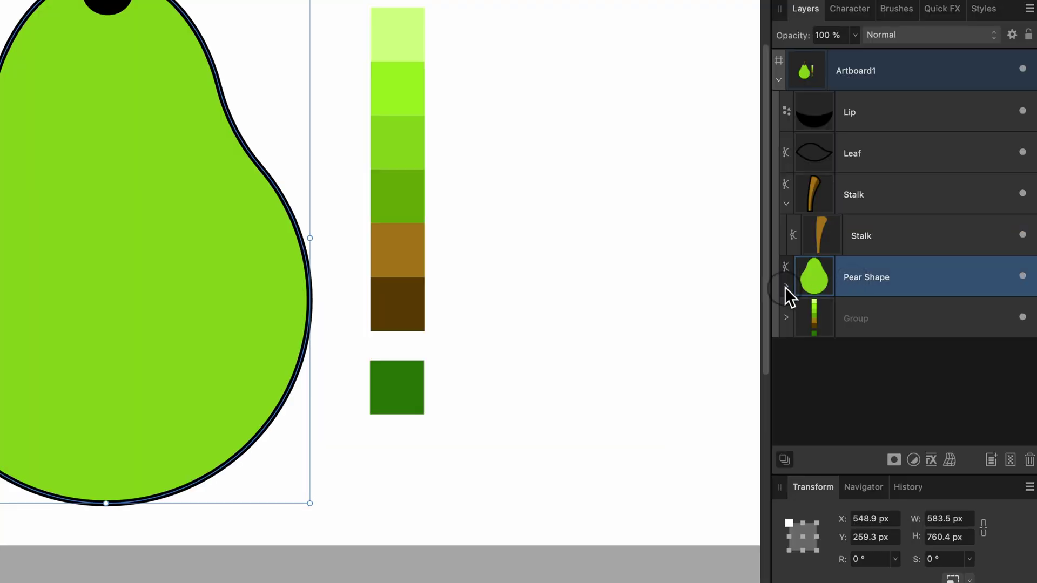
{"action": "left_click", "coordinate": [785, 287]}
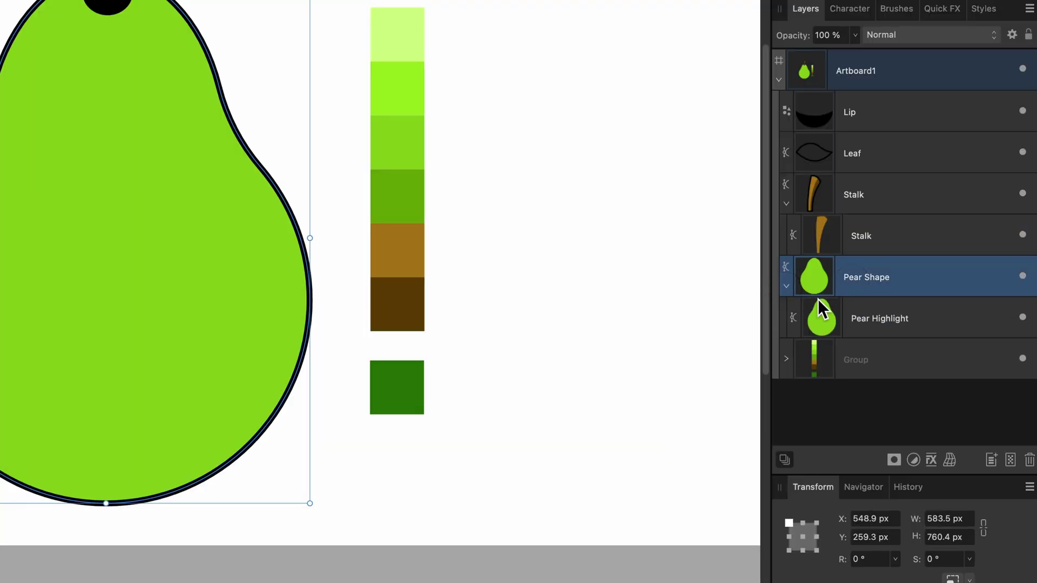
{"action": "left_click", "coordinate": [853, 319]}
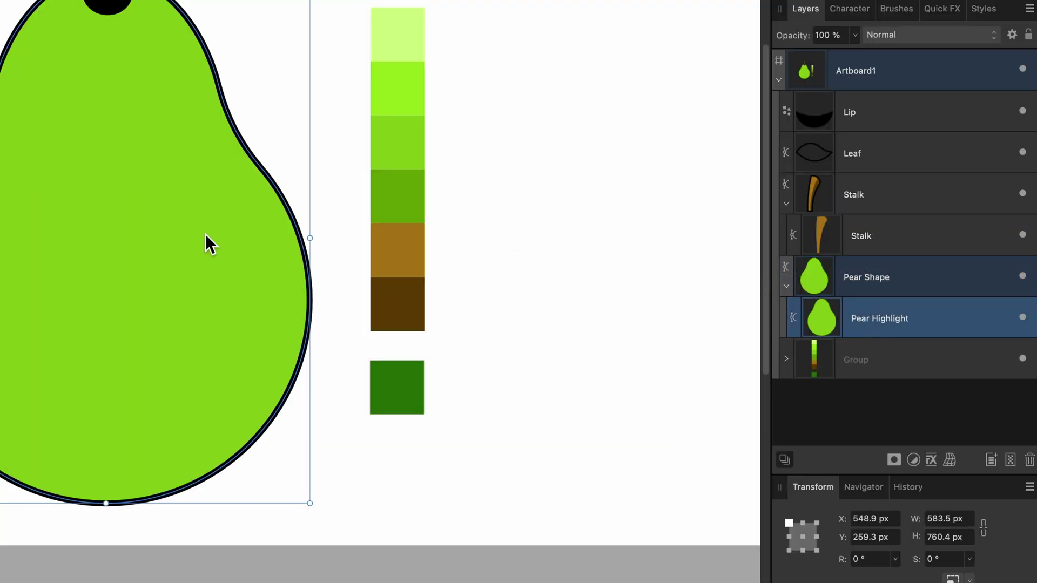
{"action": "left_click_drag", "start_coordinate": [205, 234], "coordinate": [79, 302]}
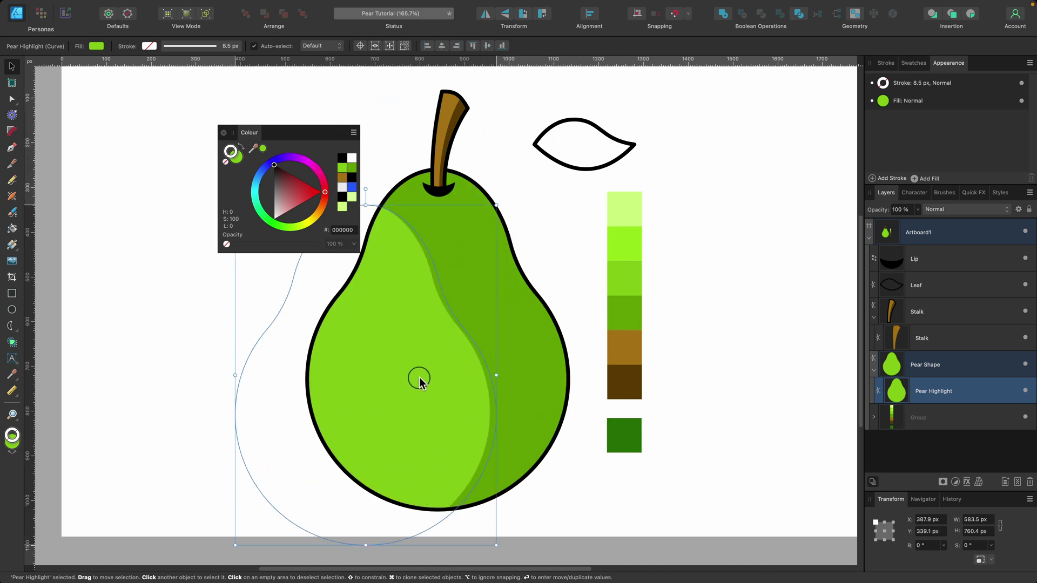
{"action": "left_click_drag", "start_coordinate": [420, 381], "coordinate": [466, 395]}
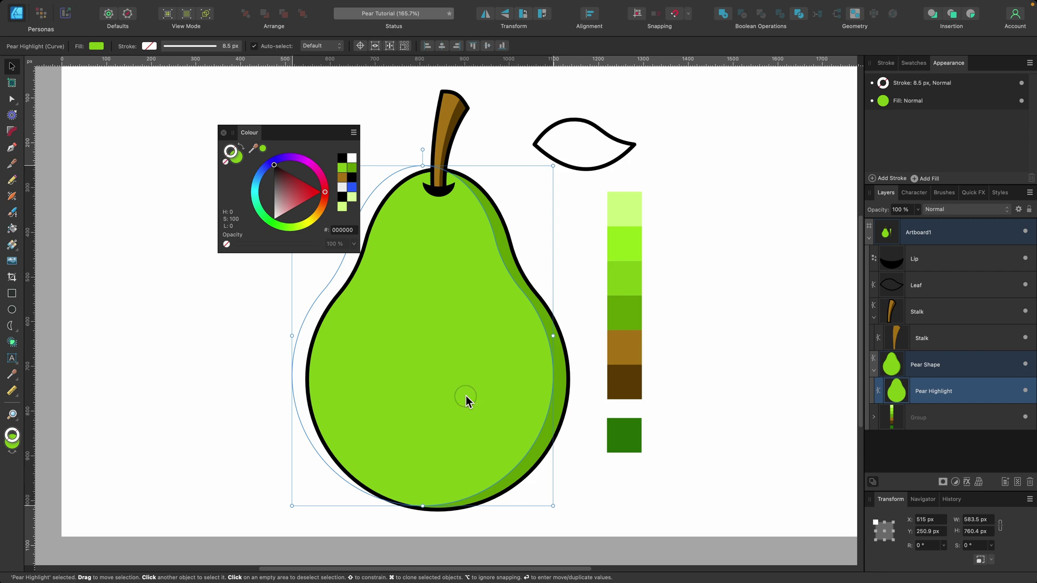
{"action": "left_click_drag", "start_coordinate": [420, 166], "coordinate": [419, 169]}
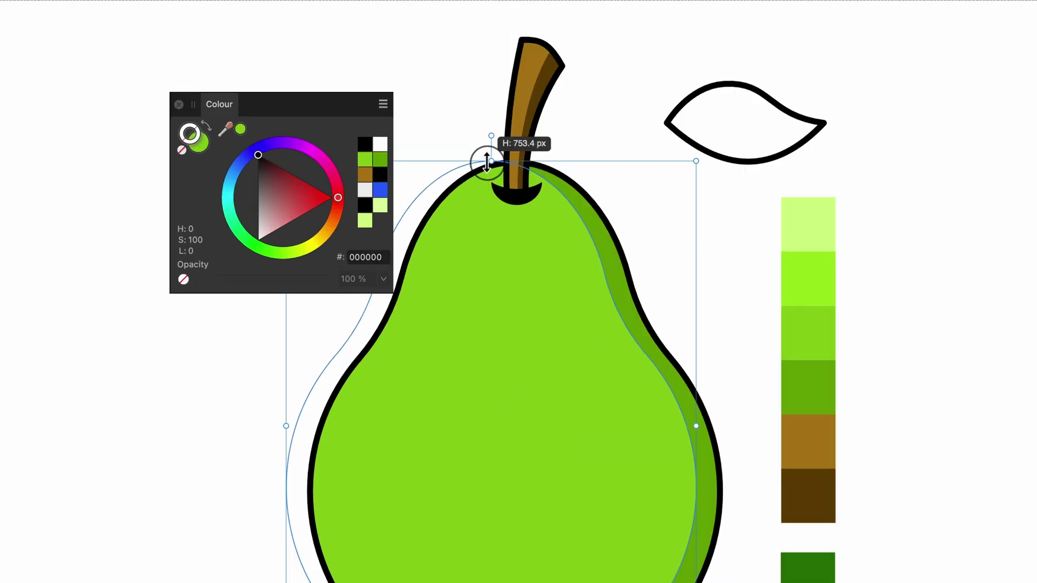
{"action": "left_click_drag", "start_coordinate": [487, 162], "coordinate": [488, 158]}
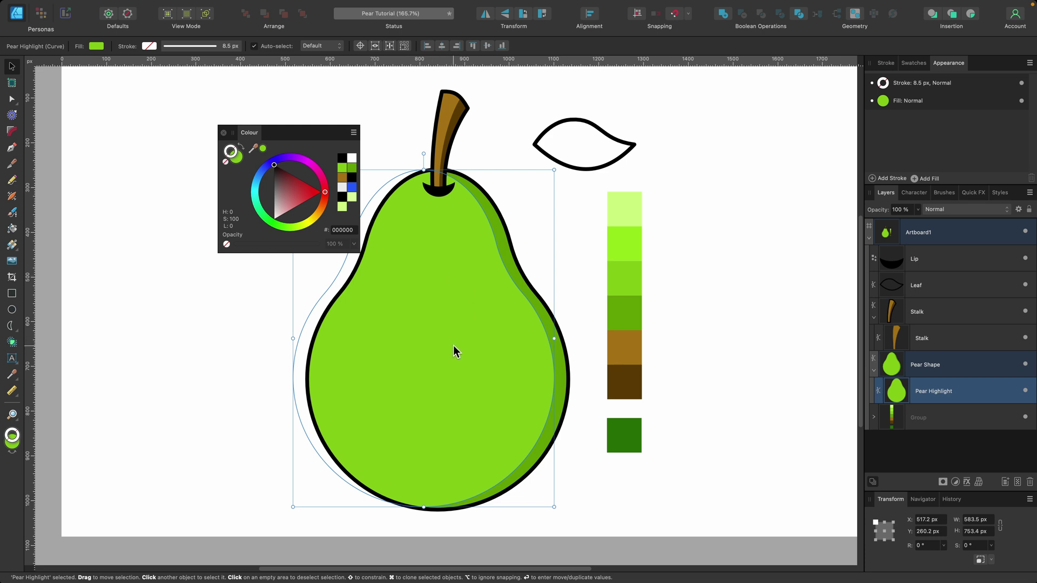
Duplicate Pear Highlight in place and fill the copy with the brighter green 94E217 sampled from the swatches.
{"action": "key", "text": "super+c"}
{"action": "key", "text": "super+v"}
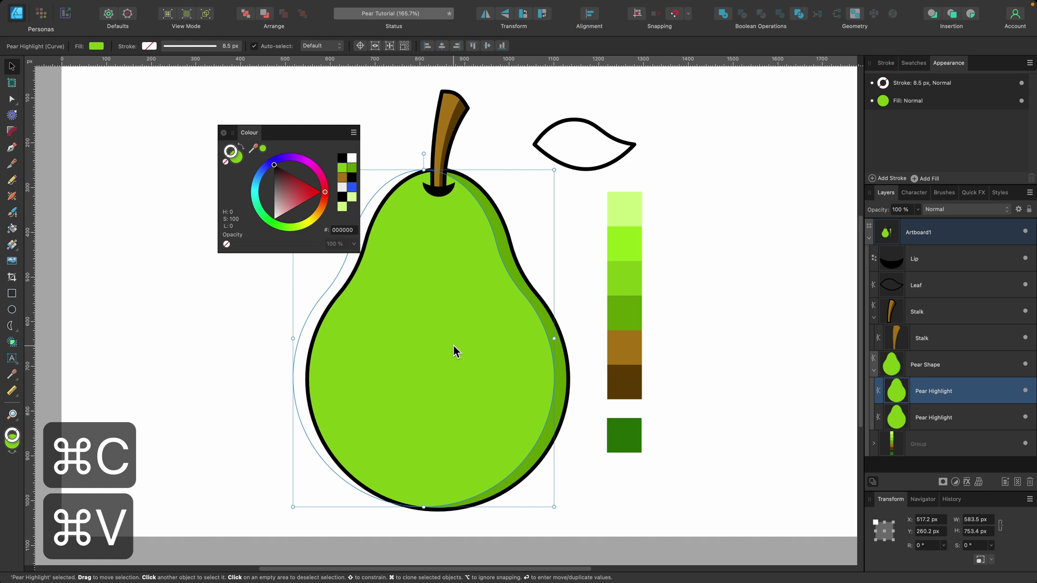
{"action": "left_click", "coordinate": [239, 160]}
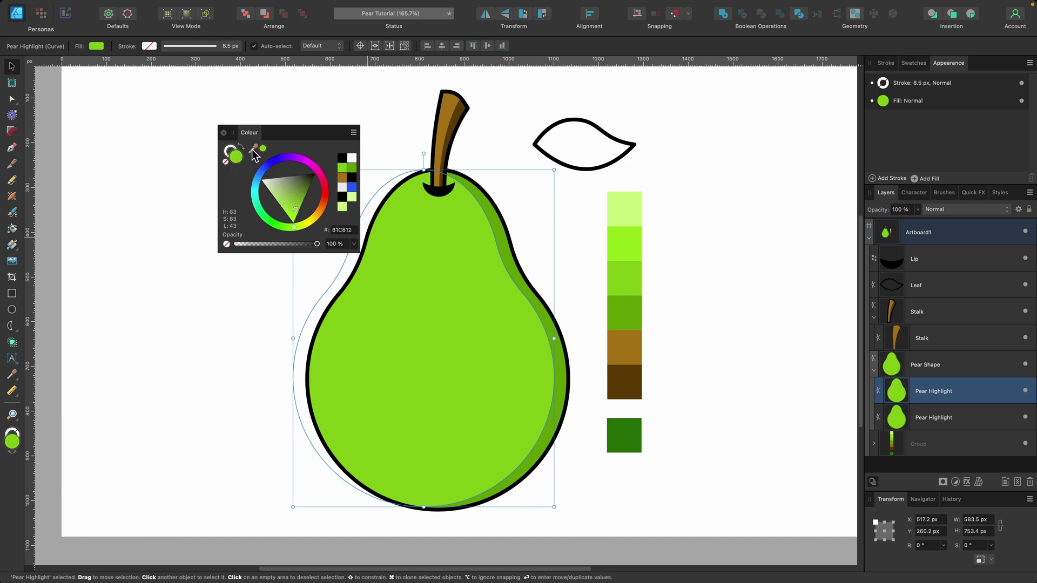
{"action": "left_click_drag", "start_coordinate": [255, 155], "coordinate": [629, 249]}
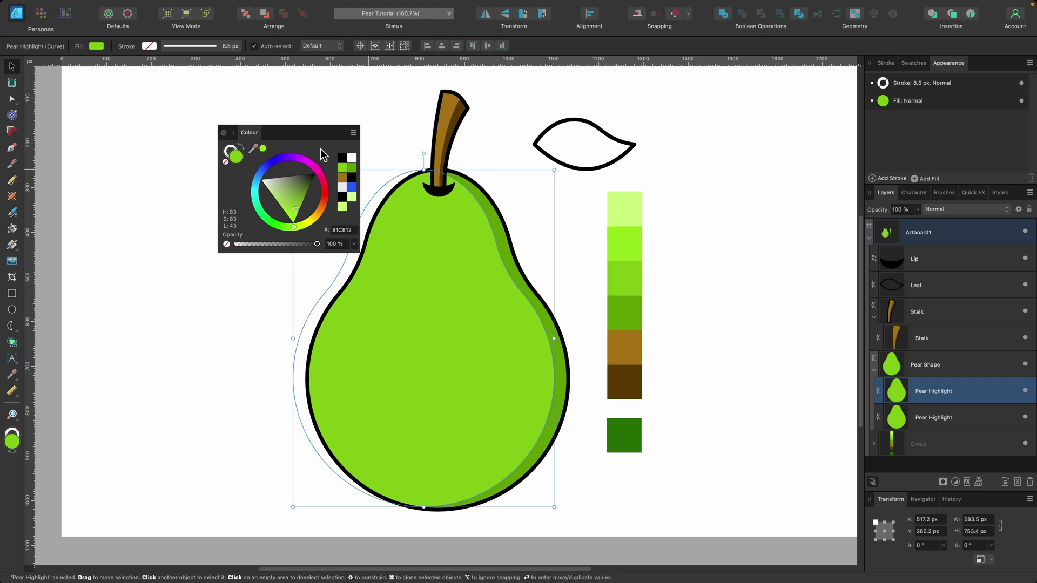
{"action": "left_click", "coordinate": [263, 148]}
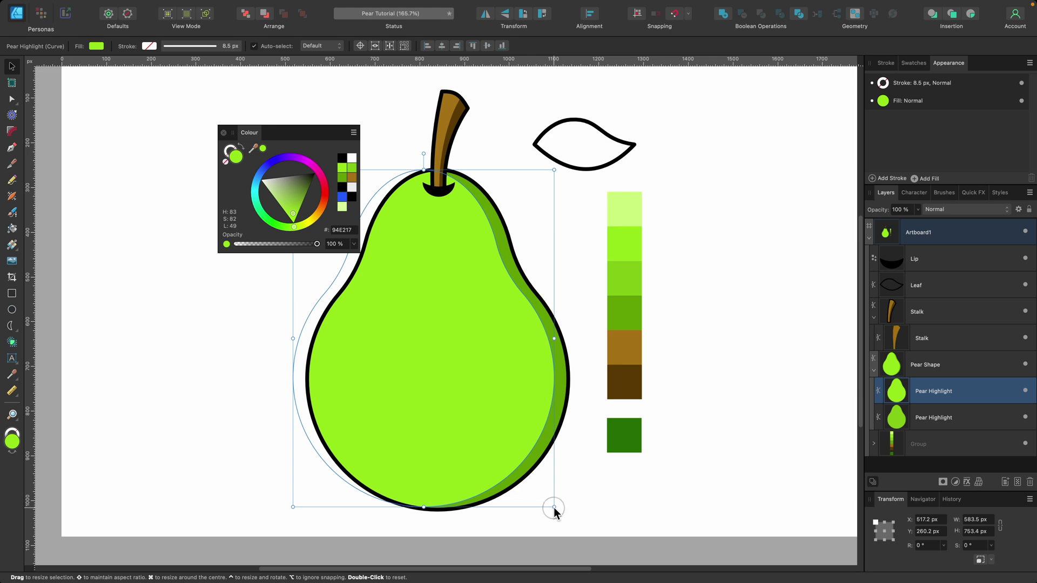
Shrink the bright green copy, contour it inward to about 330 × 472 px, and bake its appearance.
{"action": "left_click_drag", "start_coordinate": [553, 507], "coordinate": [534, 479]}
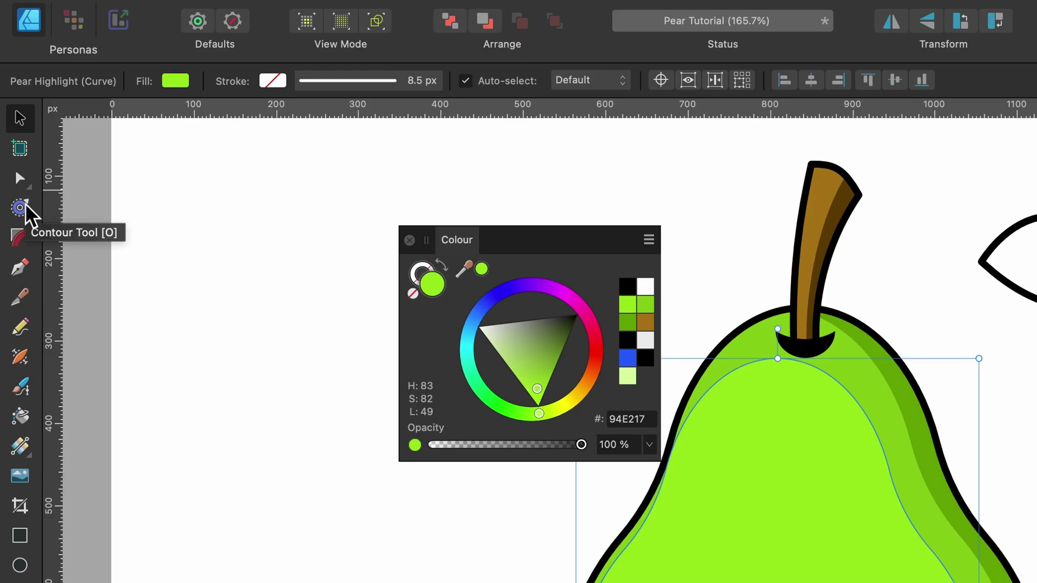
{"action": "left_click", "coordinate": [21, 207]}
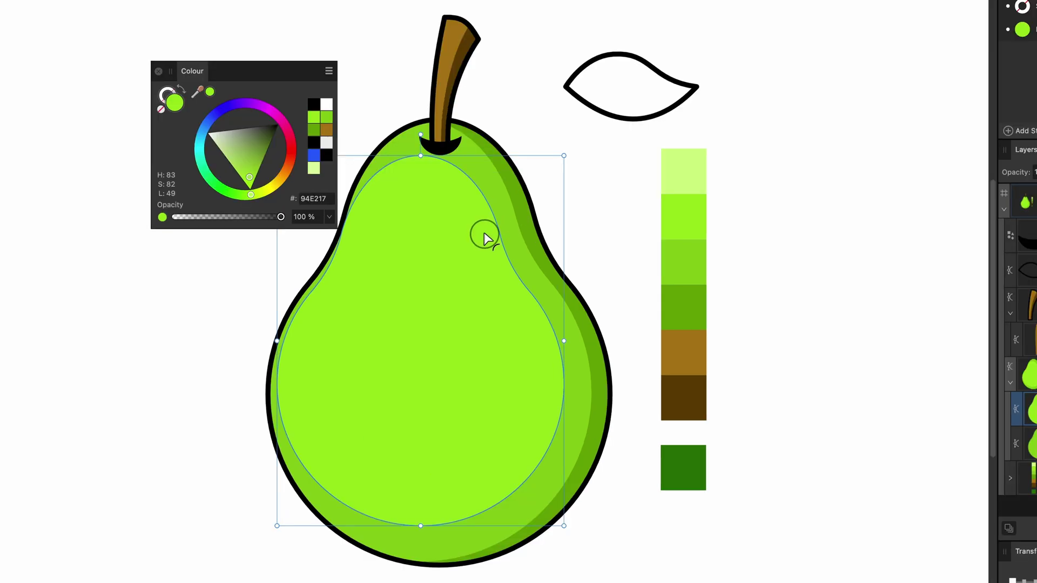
{"action": "left_click_drag", "start_coordinate": [483, 232], "coordinate": [439, 284]}
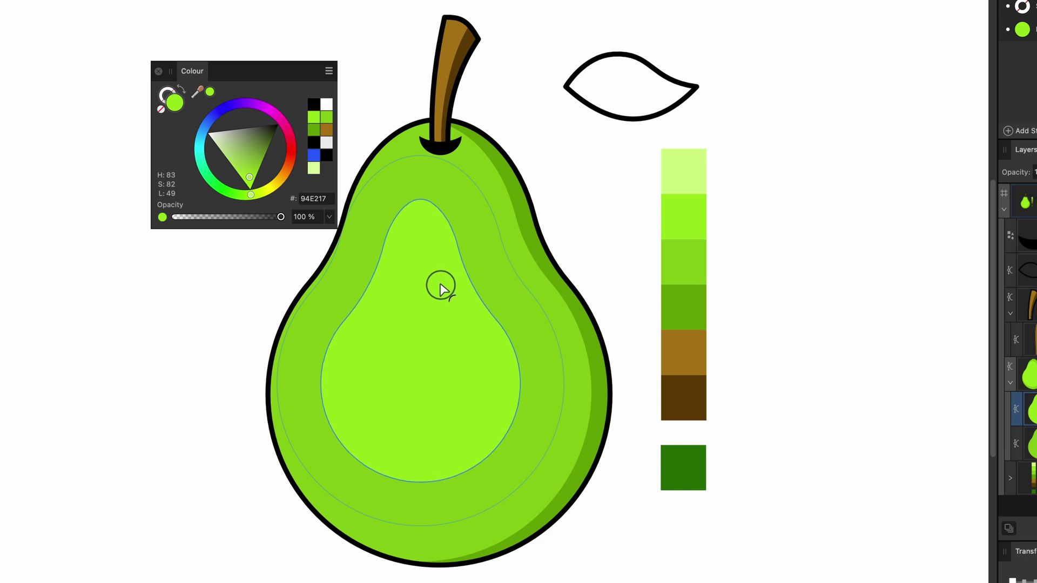
{"action": "left_click_drag", "start_coordinate": [440, 289], "coordinate": [440, 289]}
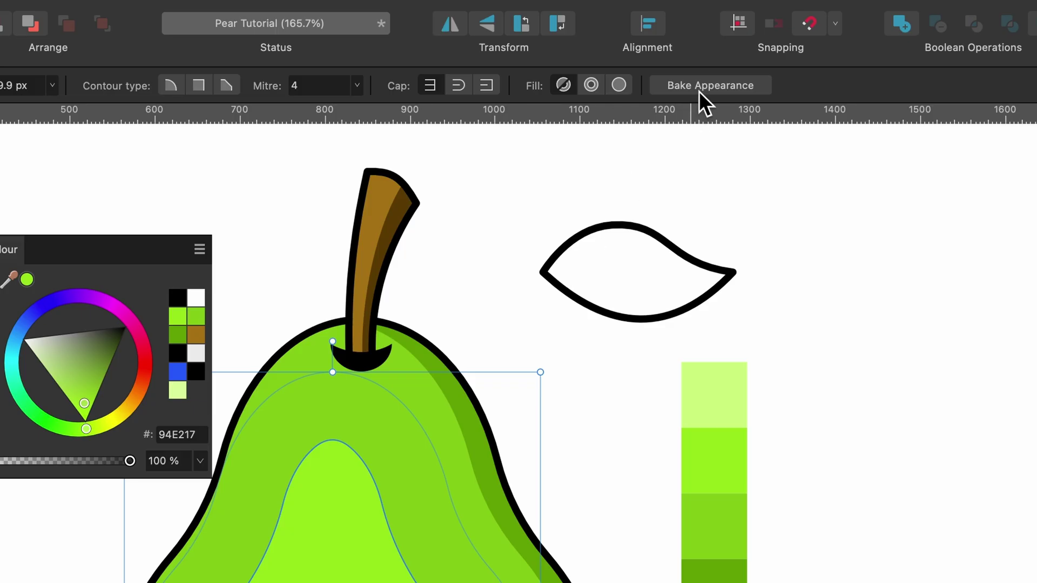
{"action": "left_click", "coordinate": [698, 91]}
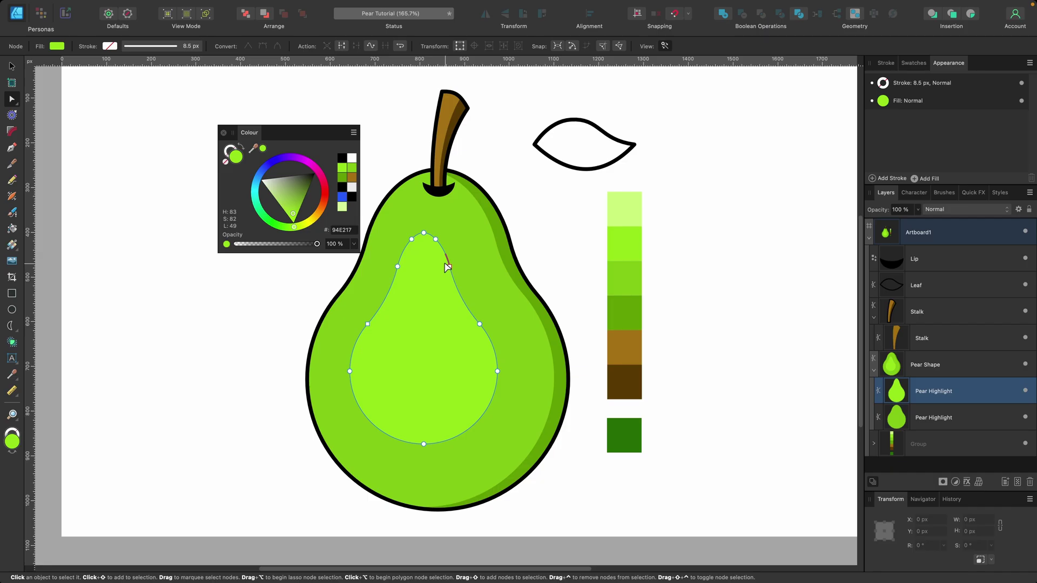
Shift the bright green highlight left to about X 611.3, Y 393.4 px, and move the floating colour controls clear of the pear.
{"action": "key", "text": "v"}
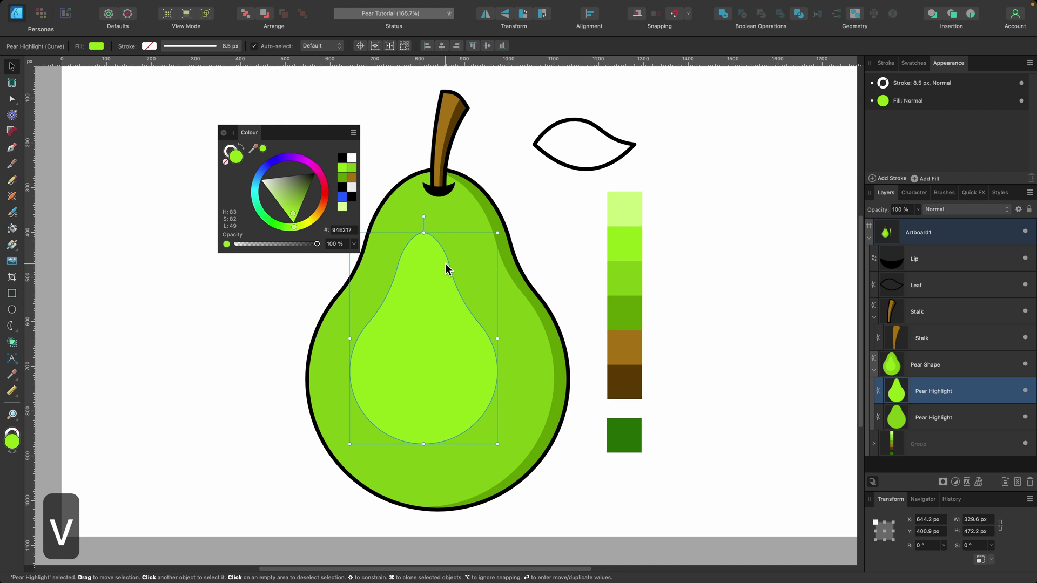
{"action": "left_click_drag", "start_coordinate": [422, 309], "coordinate": [409, 309]}
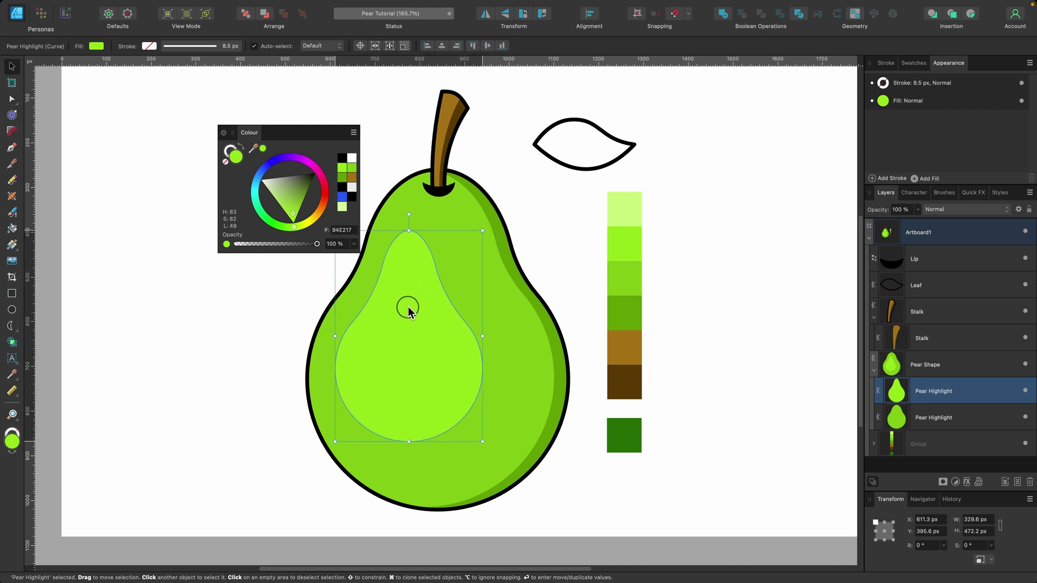
{"action": "left_click_drag", "start_coordinate": [407, 306], "coordinate": [407, 305]}
{"action": "left_click_drag", "start_coordinate": [328, 131], "coordinate": [304, 129]}
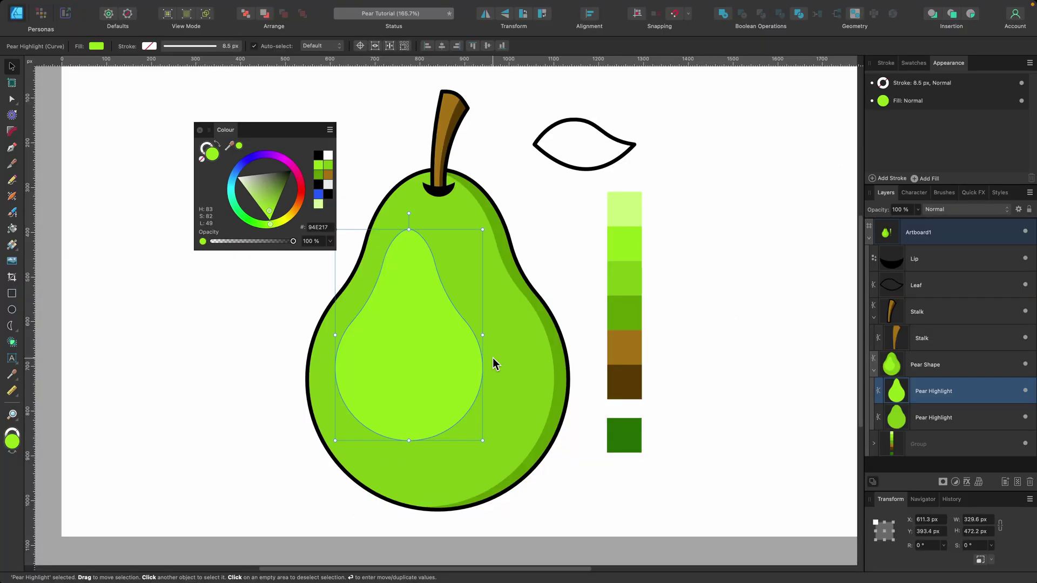
Duplicate the mid-green Pear Highlight in place, fill the copy with blue 0058FF, and align it with the pear's outline at about X 549.9, Y 261.8 px.
{"action": "left_click", "coordinate": [513, 356]}
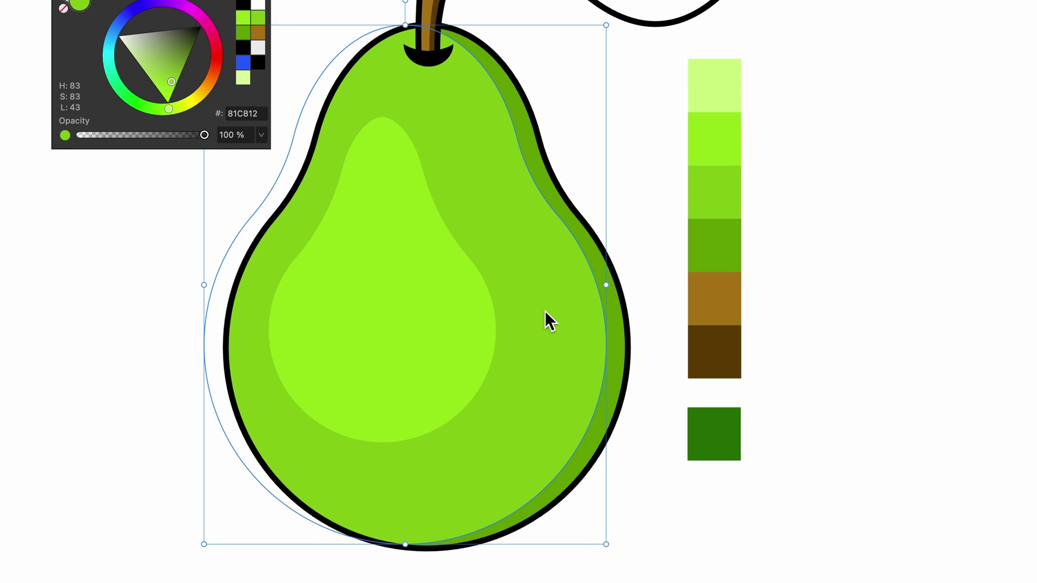
{"action": "left_click", "coordinate": [540, 328]}
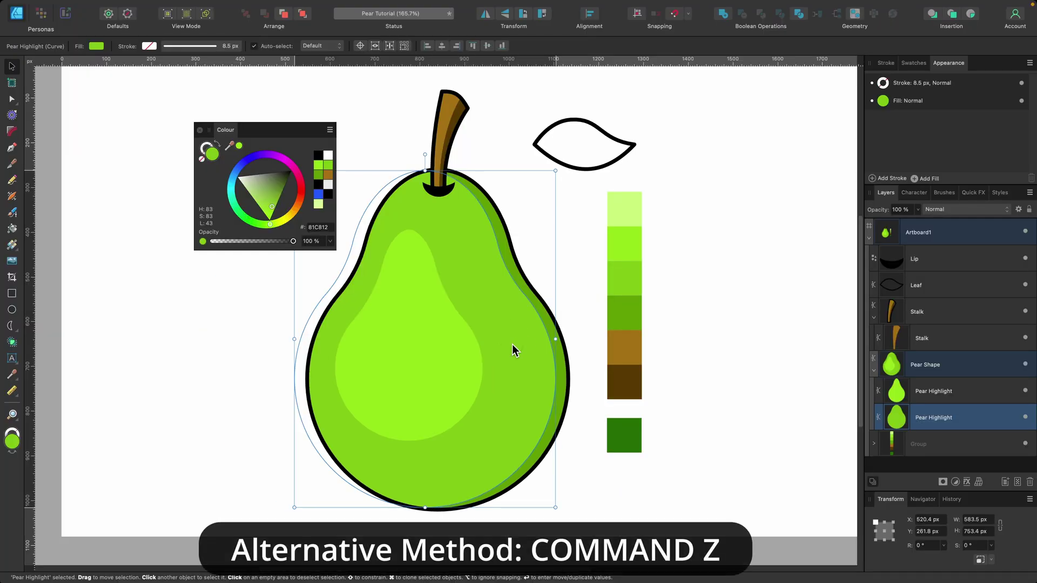
{"action": "key", "text": "super+c"}
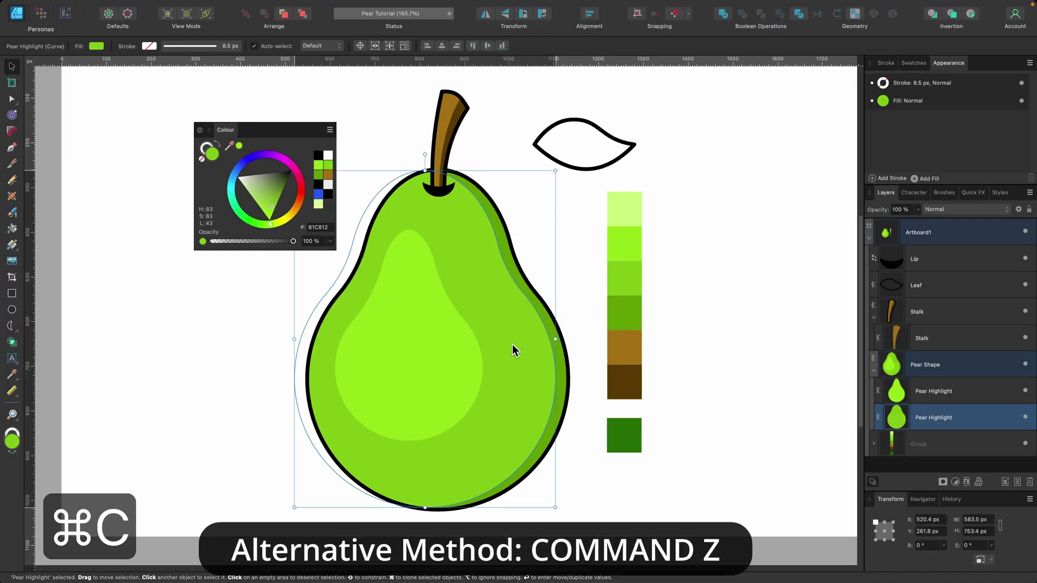
{"action": "key", "text": "super+v"}
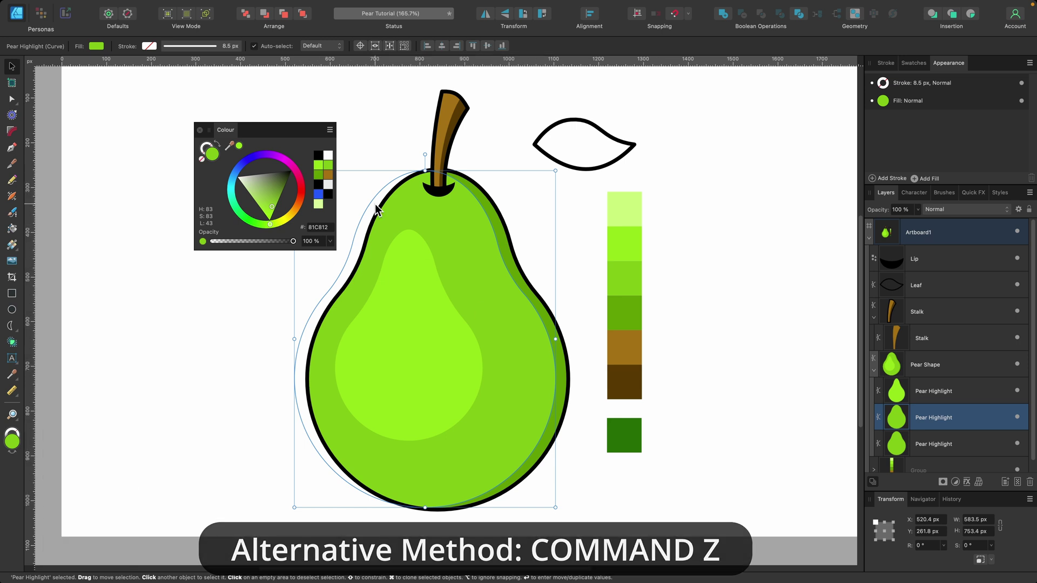
{"action": "left_click", "coordinate": [318, 194]}
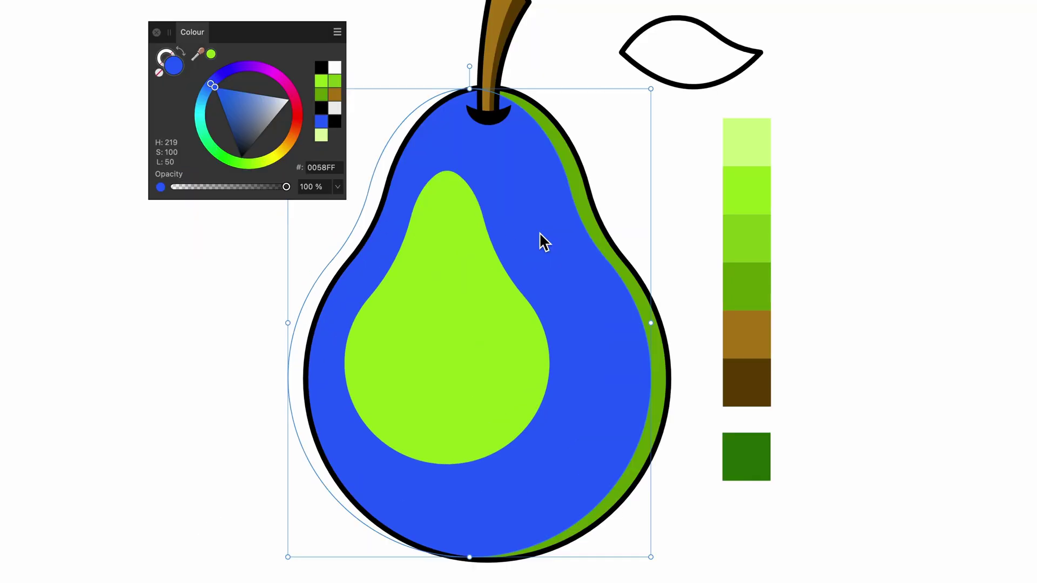
{"action": "left_click_drag", "start_coordinate": [540, 233], "coordinate": [558, 236]}
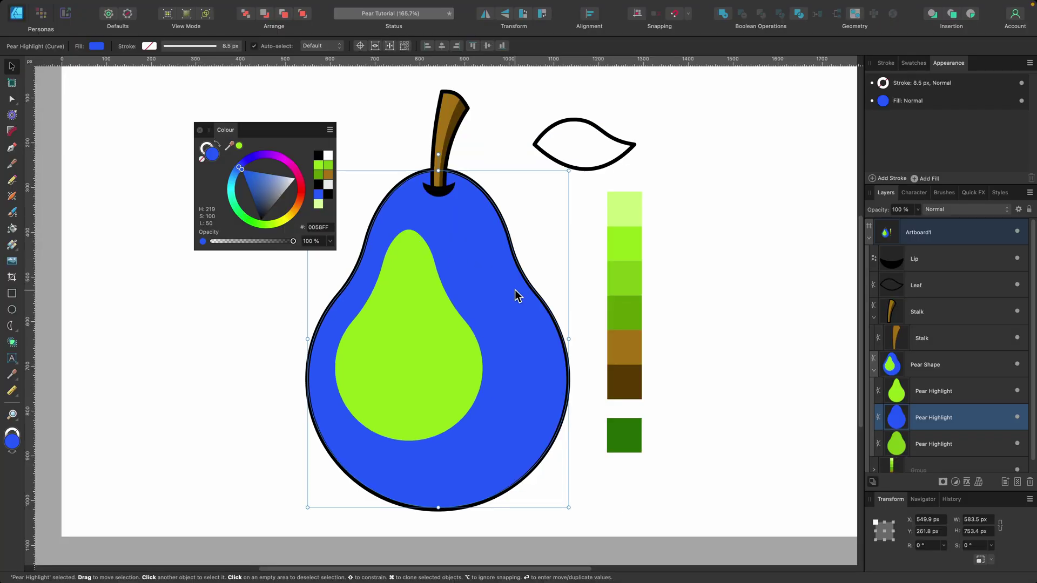
Duplicate the blue shape, fill the copy with orange FF8900, offset it right to expose blue along the left edge, and enlarge it to about 587.8 × 758.9 px.
{"action": "key", "text": "super+c"}
{"action": "key", "text": "super+v"}
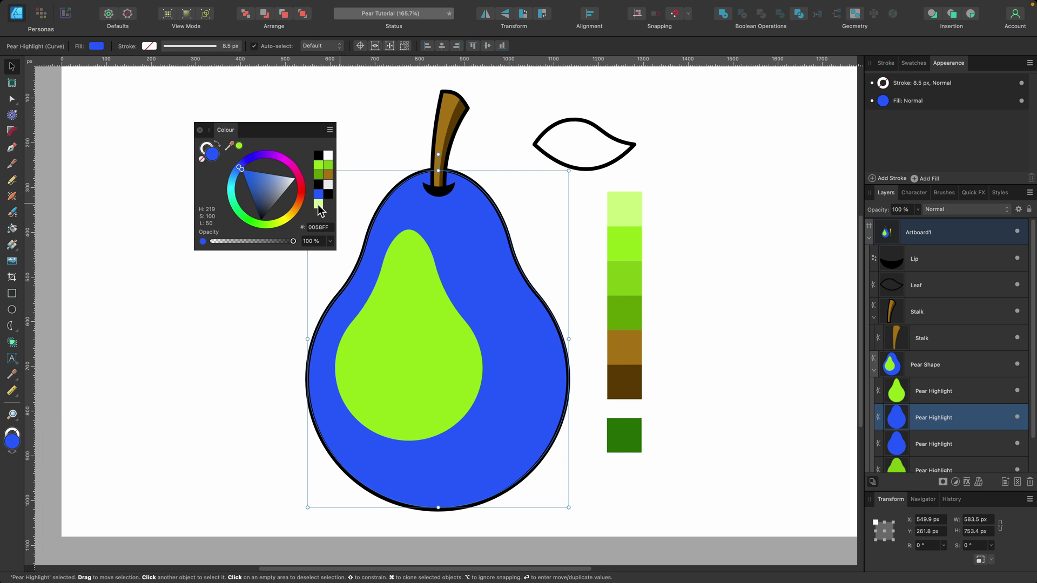
{"action": "left_click_drag", "start_coordinate": [300, 206], "coordinate": [293, 207]}
{"action": "left_click_drag", "start_coordinate": [474, 247], "coordinate": [480, 250]}
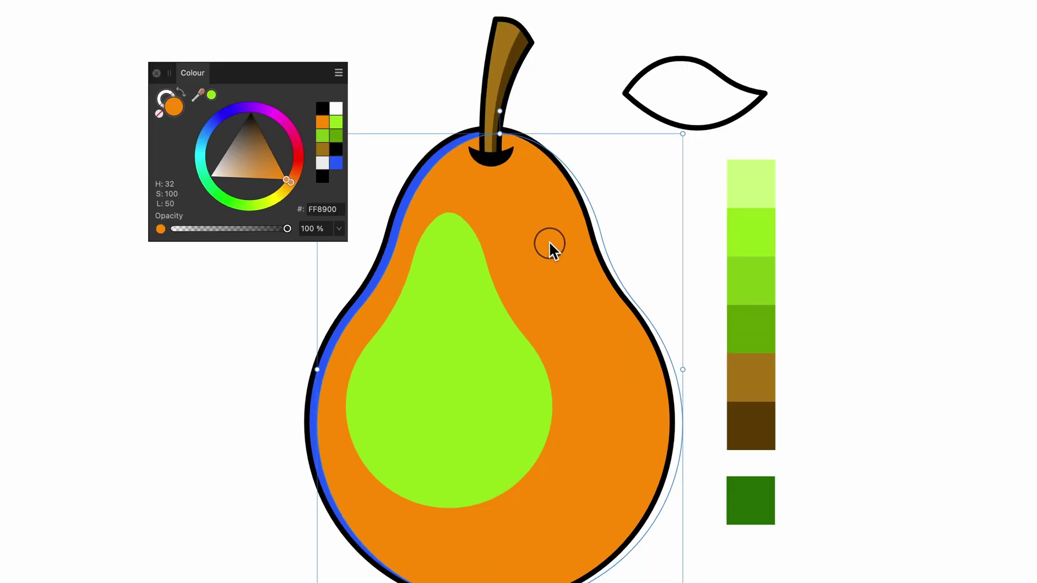
{"action": "left_click_drag", "start_coordinate": [548, 240], "coordinate": [545, 245]}
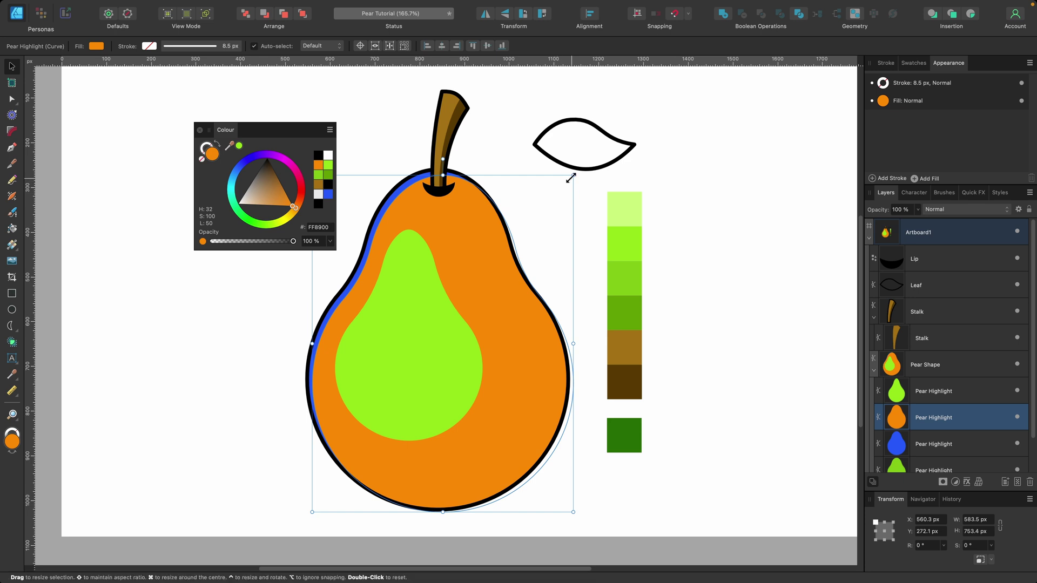
{"action": "left_click_drag", "start_coordinate": [677, 143], "coordinate": [677, 142]}
{"action": "left_click_drag", "start_coordinate": [574, 176], "coordinate": [573, 175]}
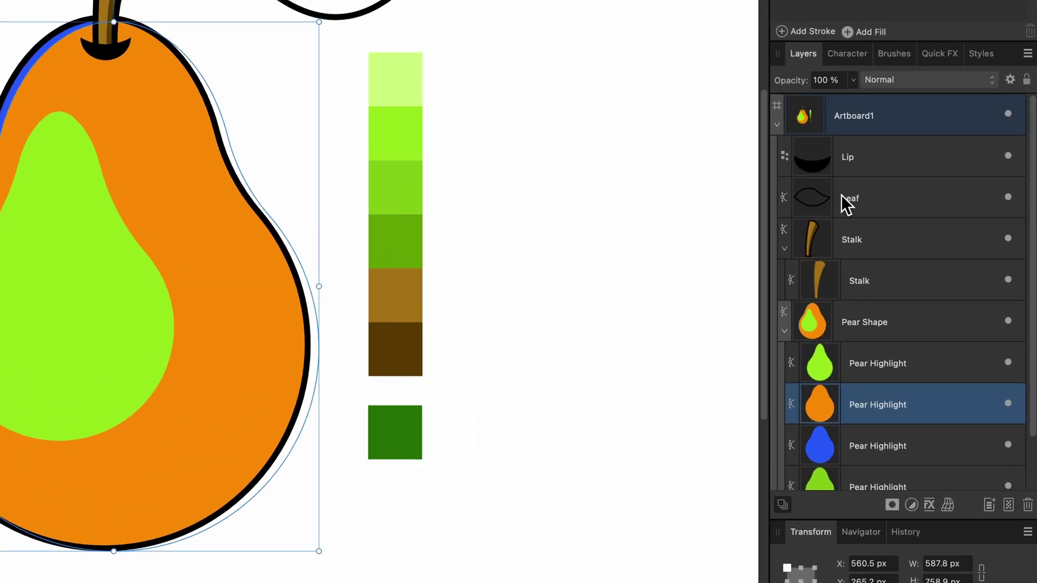
Subtract the orange Pear Highlight from the blue one to leave a thin sliver along the pear's left edge.
{"action": "scroll", "coordinate": [864, 378], "scroll_direction": "down", "scroll_amount": 2}
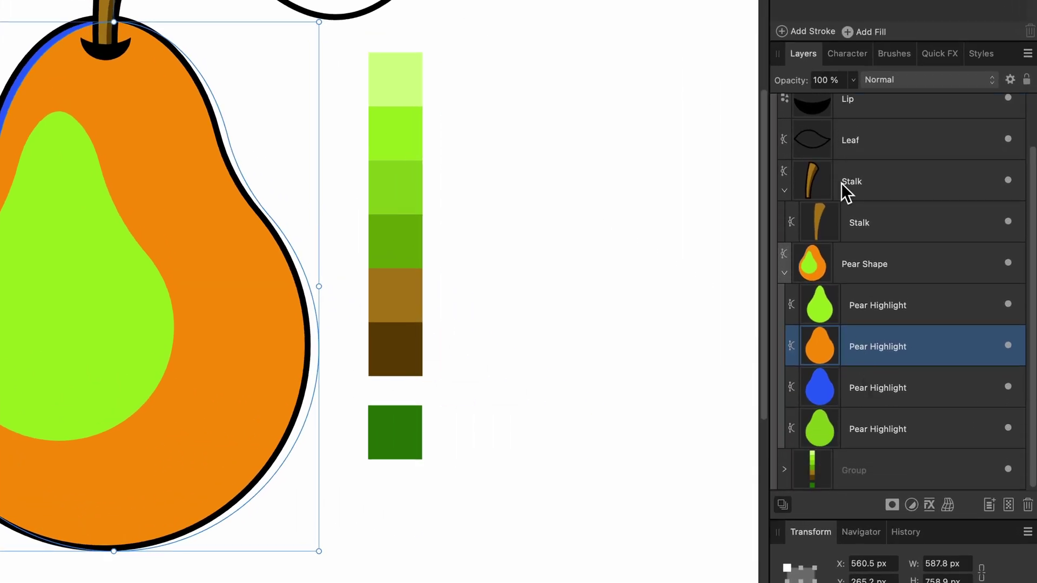
{"action": "left_click", "coordinate": [879, 383], "text": "shift"}
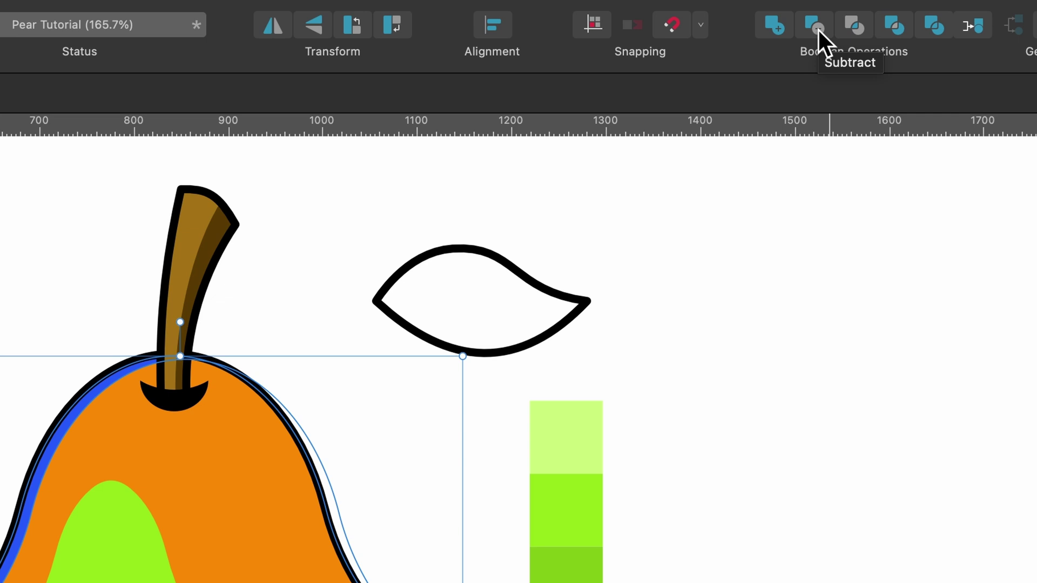
{"action": "left_click", "coordinate": [817, 28]}
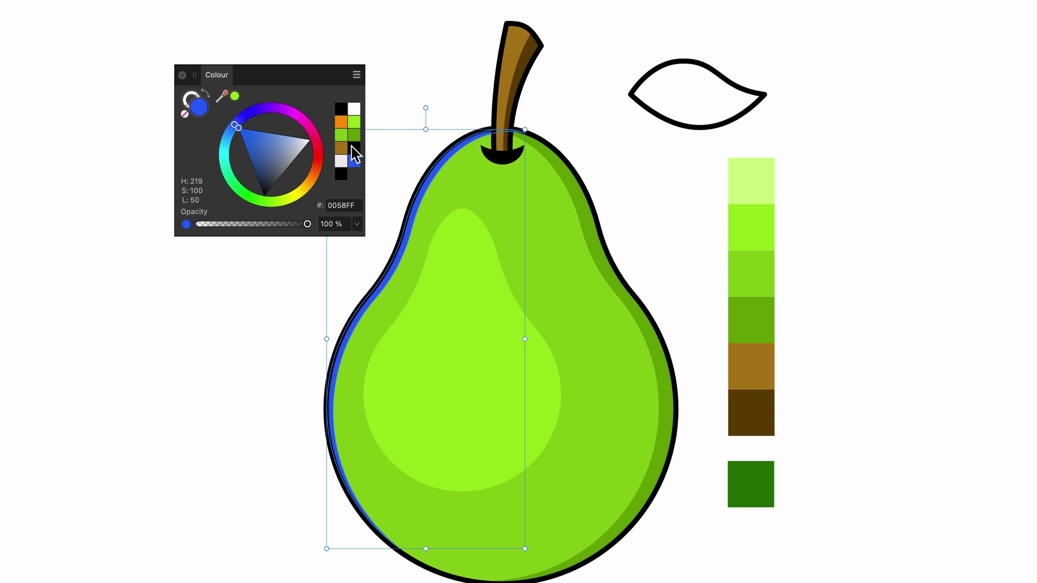
Fill the blue sliver with the lightest green CBFF79 sampled from the palette swatches, and deselect it.
{"action": "left_click_drag", "start_coordinate": [224, 105], "coordinate": [756, 187]}
{"action": "left_click", "coordinate": [235, 97]}
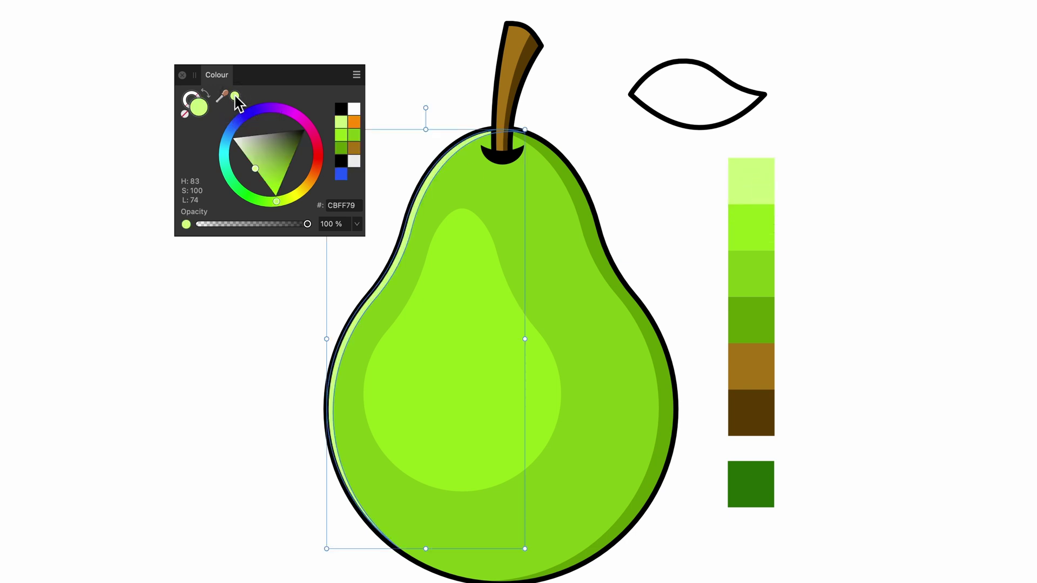
{"action": "left_click", "coordinate": [665, 154]}
{"action": "scroll", "coordinate": [665, 155], "scroll_direction": "left", "scroll_amount": 3}
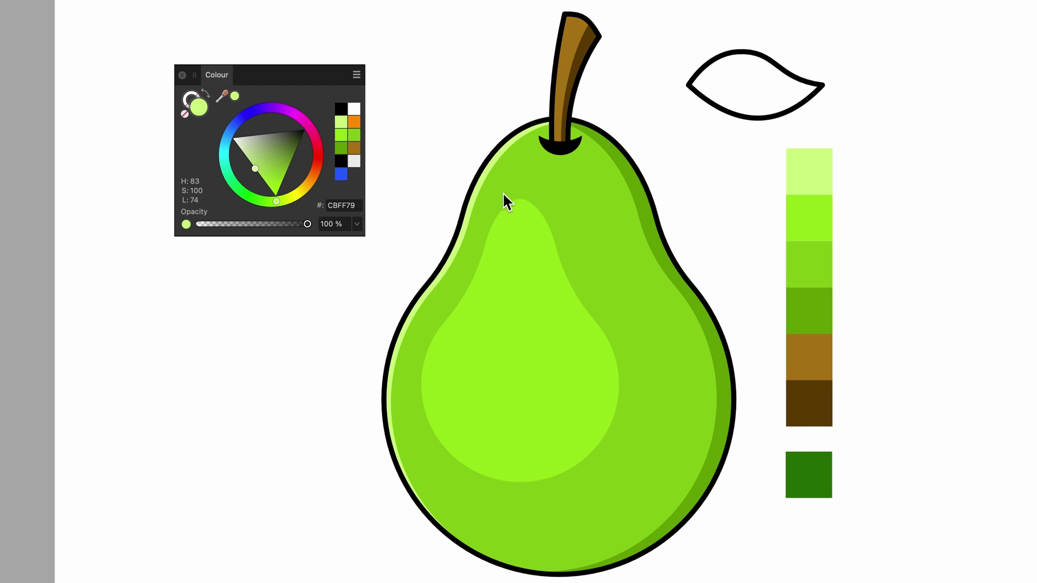
Reshape the upper right side of the mid-green Pear Highlight by shifting its top node right and its shoulder node and handle slightly outward.
{"action": "scroll", "coordinate": [637, 194], "scroll_direction": "up", "scroll_amount": 2}
{"action": "left_click", "coordinate": [637, 194]}
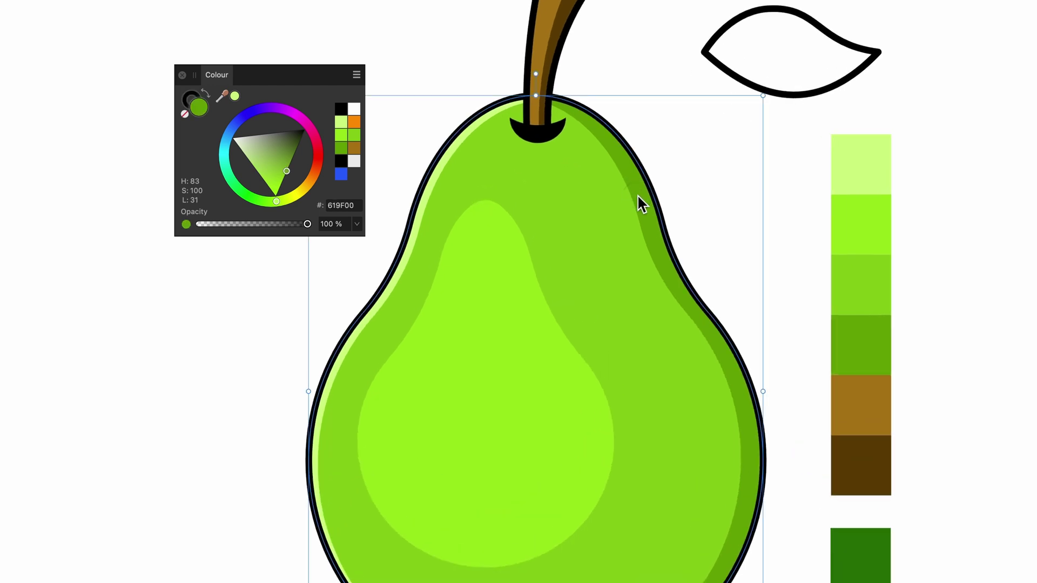
{"action": "left_click", "coordinate": [635, 196]}
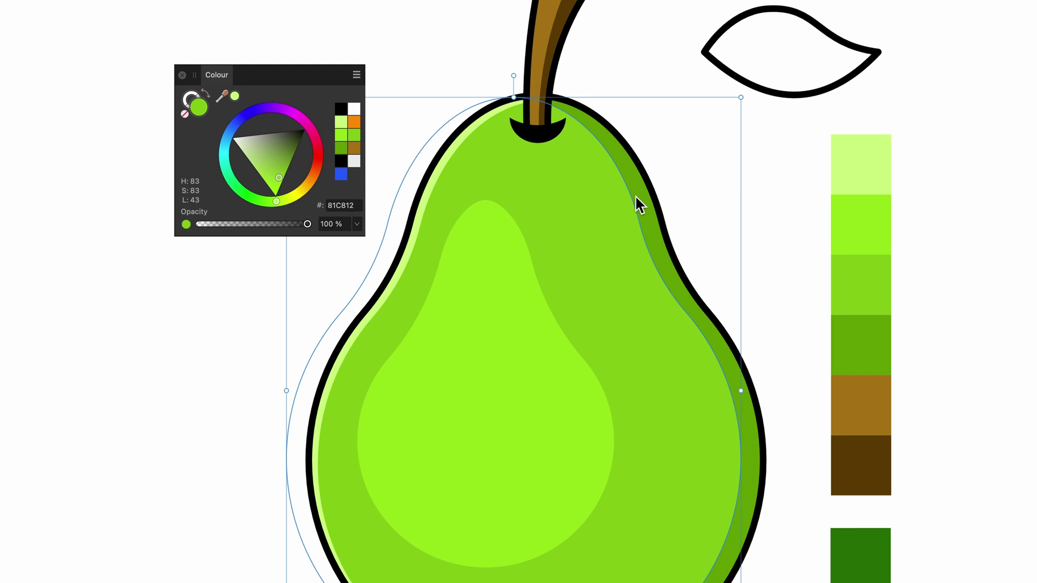
{"action": "key", "text": "a"}
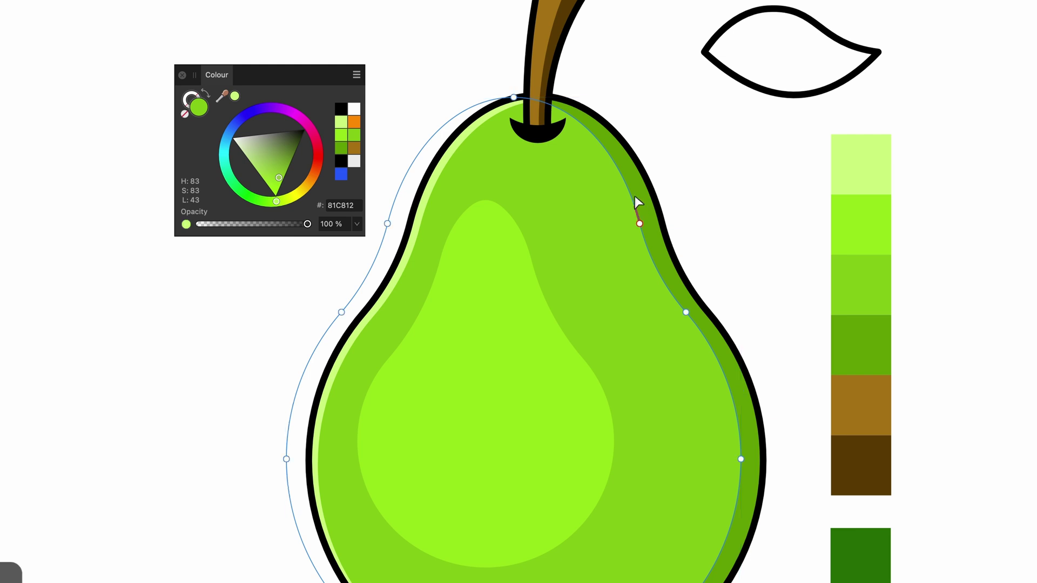
{"action": "scroll", "coordinate": [592, 128], "scroll_direction": "up", "scroll_amount": 3}
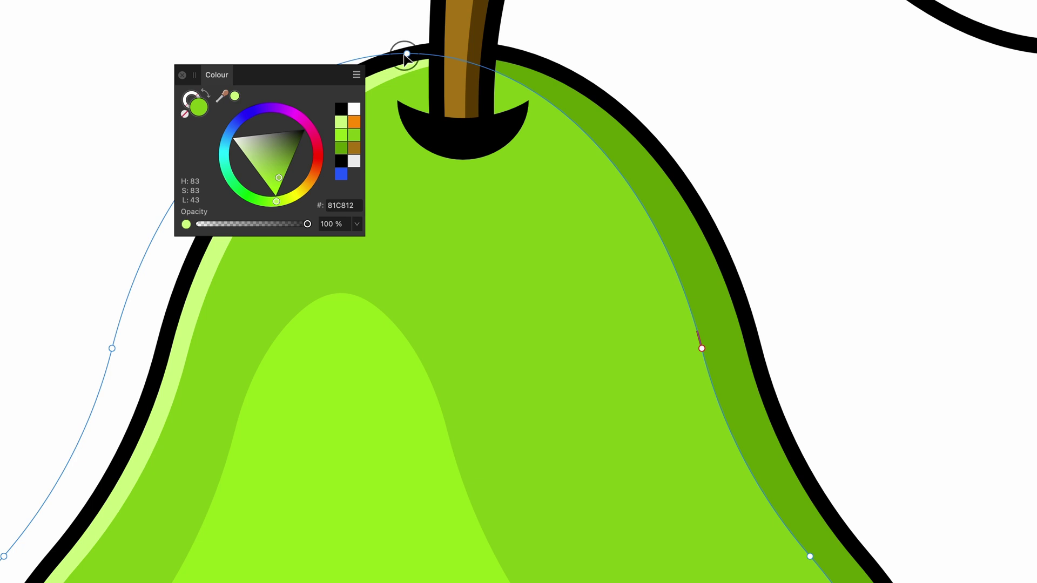
{"action": "left_click_drag", "start_coordinate": [407, 53], "coordinate": [446, 51]}
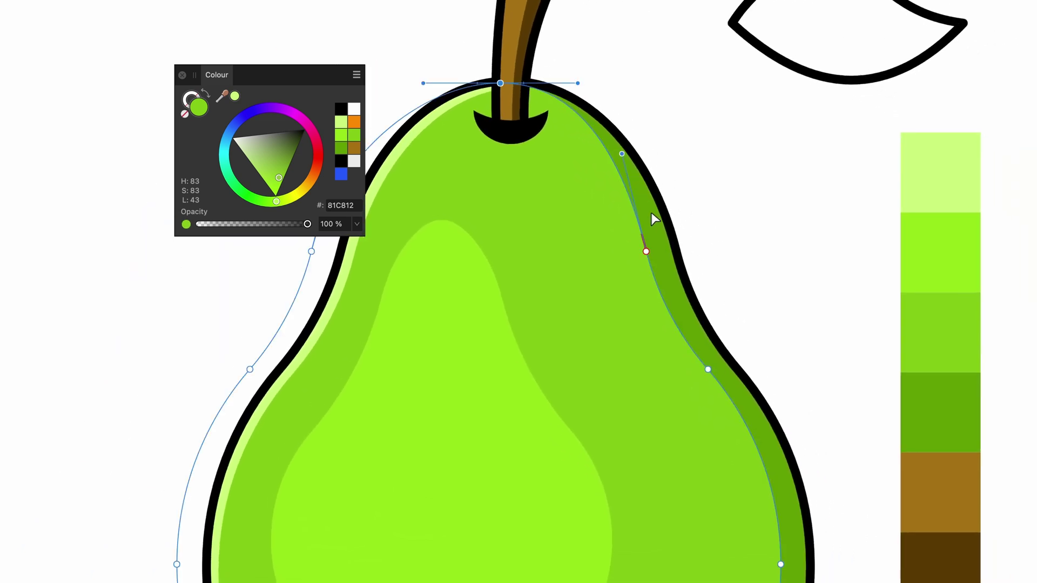
{"action": "left_click_drag", "start_coordinate": [622, 155], "coordinate": [632, 152]}
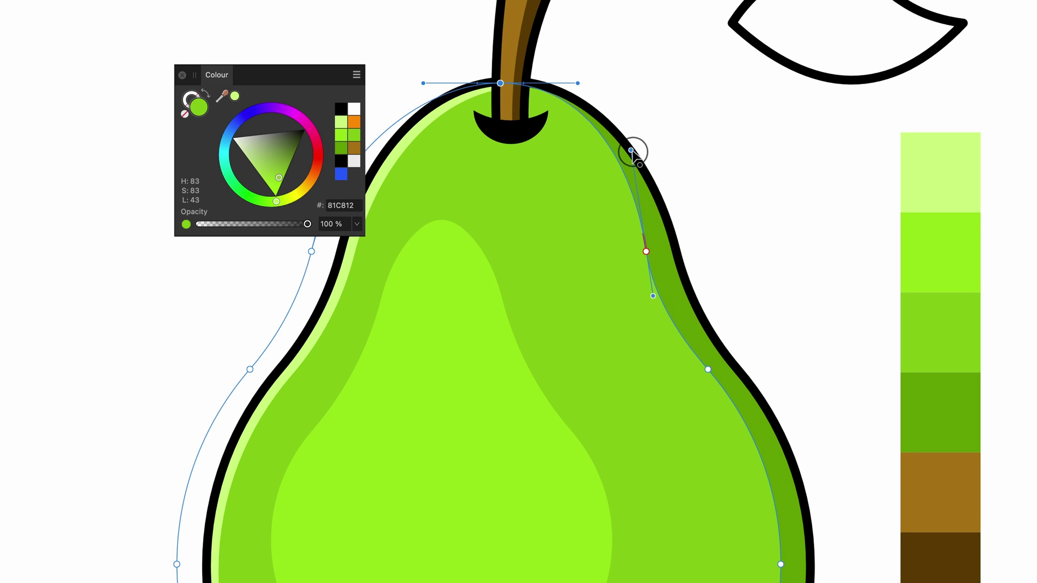
{"action": "left_click_drag", "start_coordinate": [646, 250], "coordinate": [649, 248]}
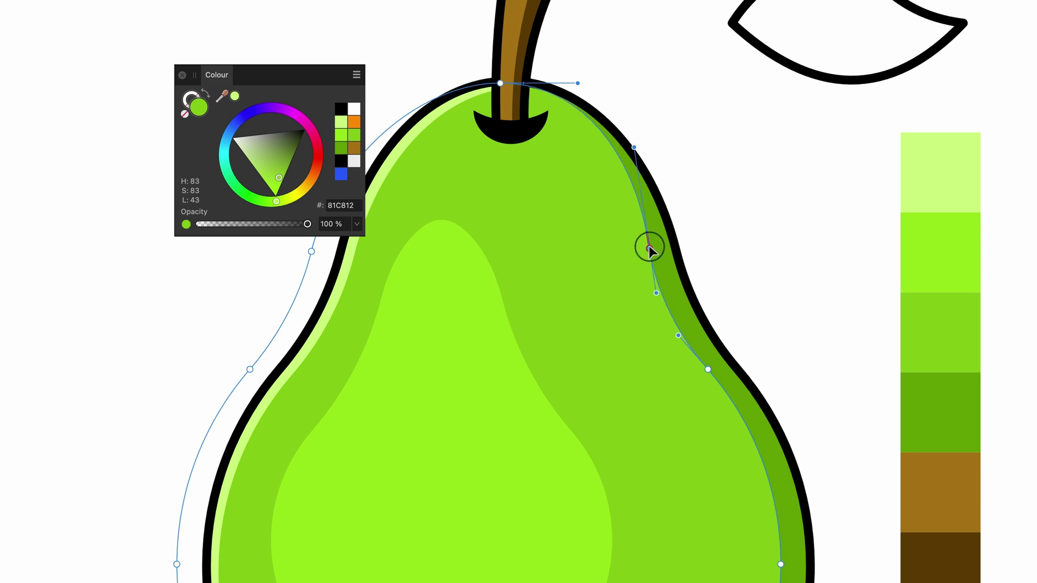
Adjust the waist node on the right side of the mid-green Pear Highlight to refine the dark green shadow band.
{"action": "scroll", "coordinate": [648, 247], "scroll_direction": "down", "scroll_amount": 10}
{"action": "scroll", "coordinate": [711, 128], "scroll_direction": "up", "scroll_amount": 2}
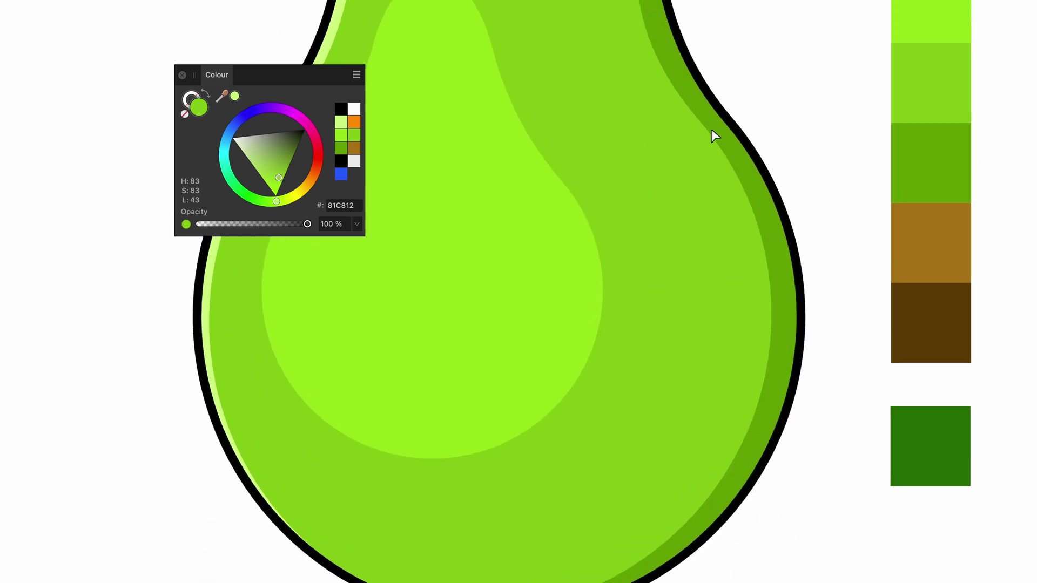
{"action": "scroll", "coordinate": [711, 130], "scroll_direction": "up", "scroll_amount": 1}
{"action": "left_click_drag", "start_coordinate": [698, 141], "coordinate": [698, 155]}
{"action": "scroll", "coordinate": [793, 197], "scroll_direction": "down", "scroll_amount": 6}
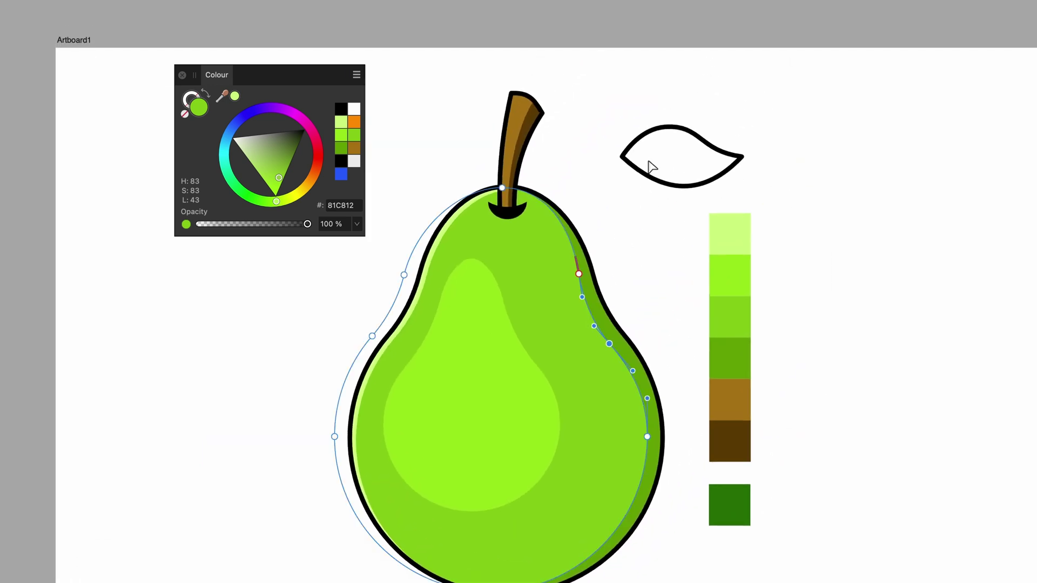
Fill the Leaf shape with the lightest green CBFF79 sampled from the palette swatches.
{"action": "scroll", "coordinate": [650, 165], "scroll_direction": "up", "scroll_amount": 6}
{"action": "scroll", "coordinate": [632, 211], "scroll_direction": "right", "scroll_amount": 2}
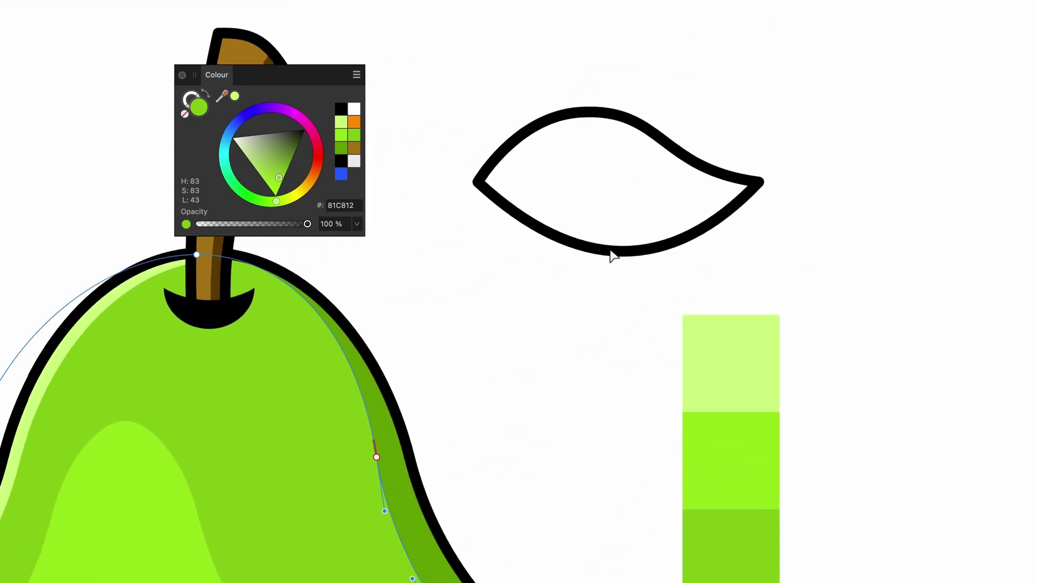
{"action": "left_click", "coordinate": [611, 255]}
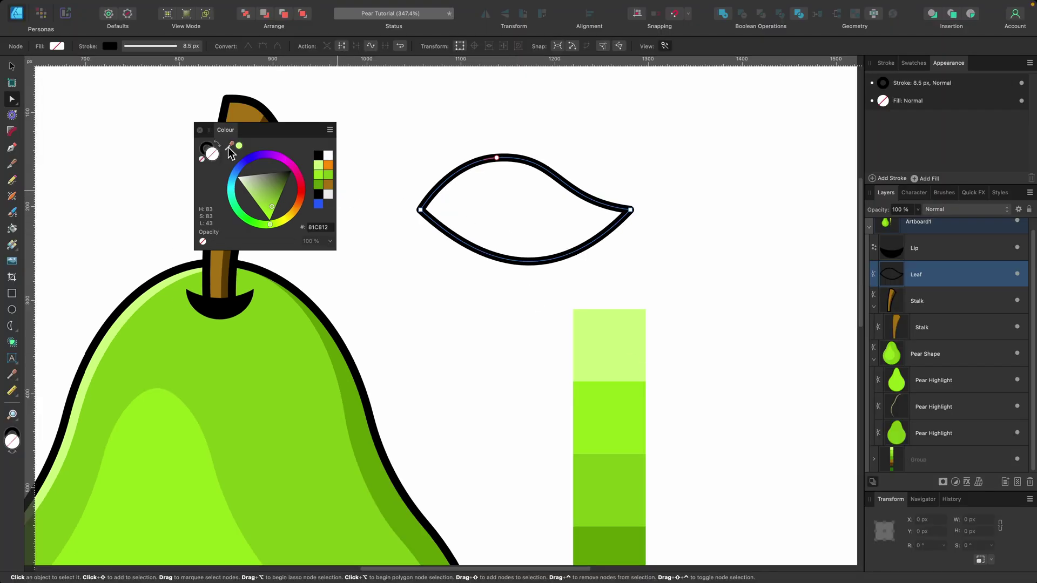
{"action": "left_click_drag", "start_coordinate": [236, 147], "coordinate": [609, 345]}
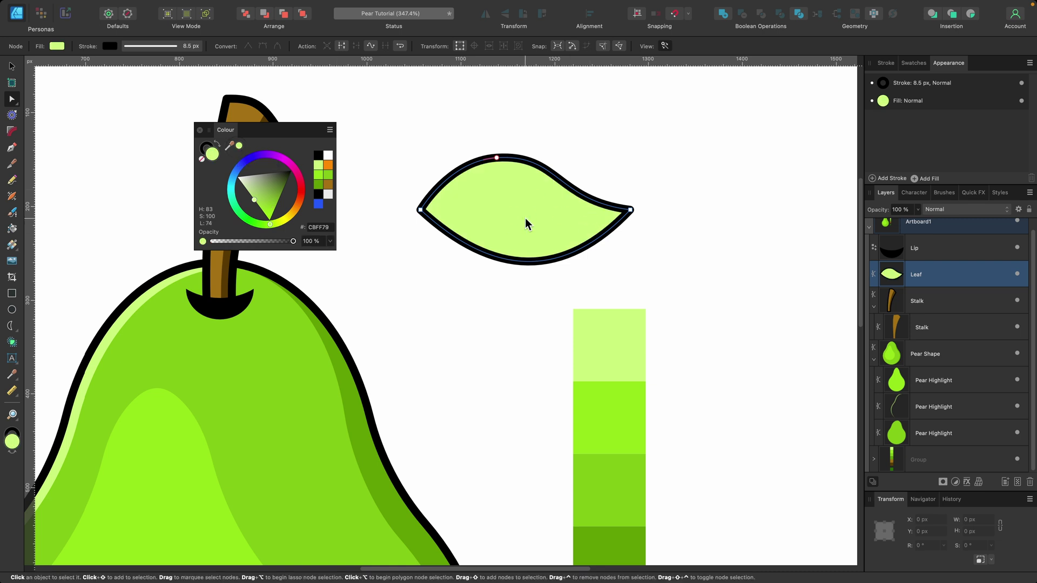
Duplicate the Leaf in place and remove the stroke from the copy, keeping its fill as the active colour.
{"action": "key", "text": "v"}
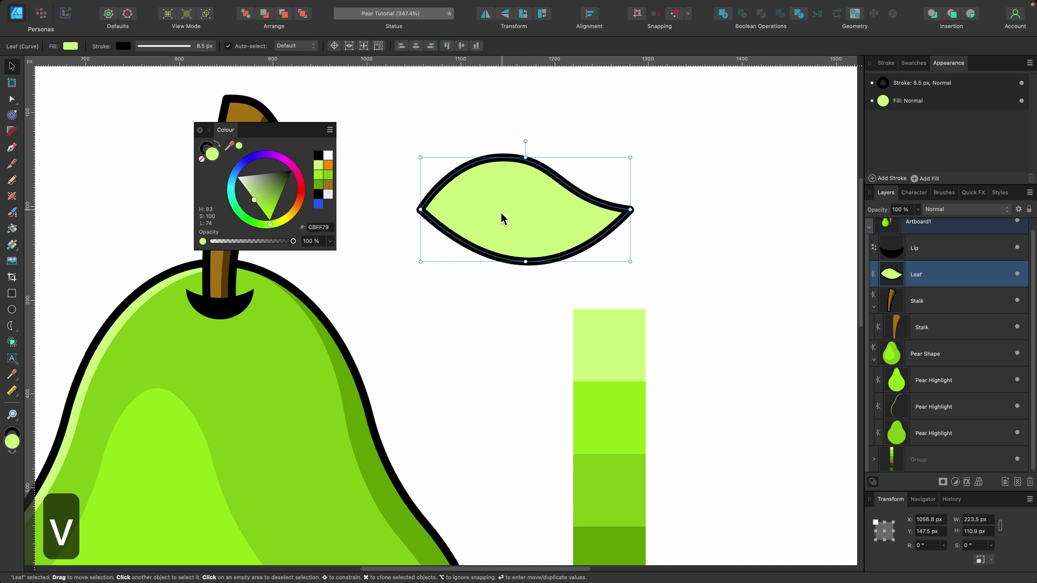
{"action": "key", "text": "super+c"}
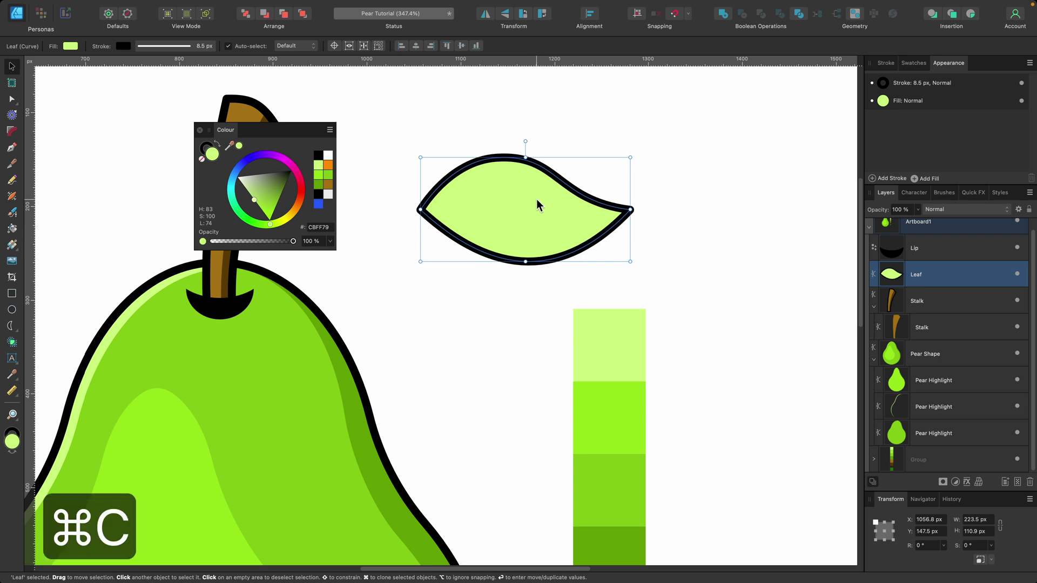
{"action": "key", "text": "super+v"}
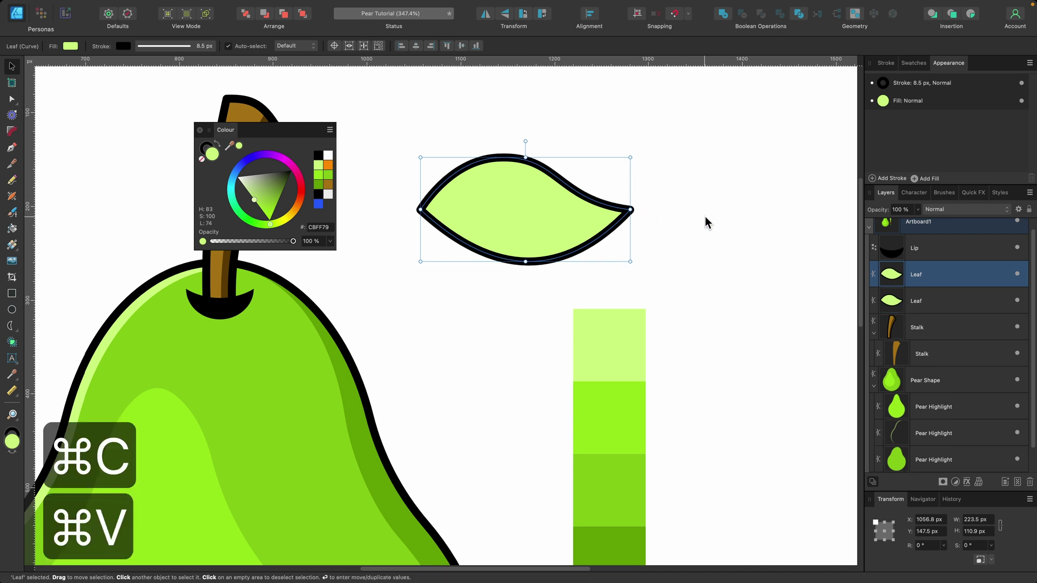
{"action": "left_click_drag", "start_coordinate": [545, 220], "coordinate": [669, 166]}
{"action": "key", "text": "super+z"}
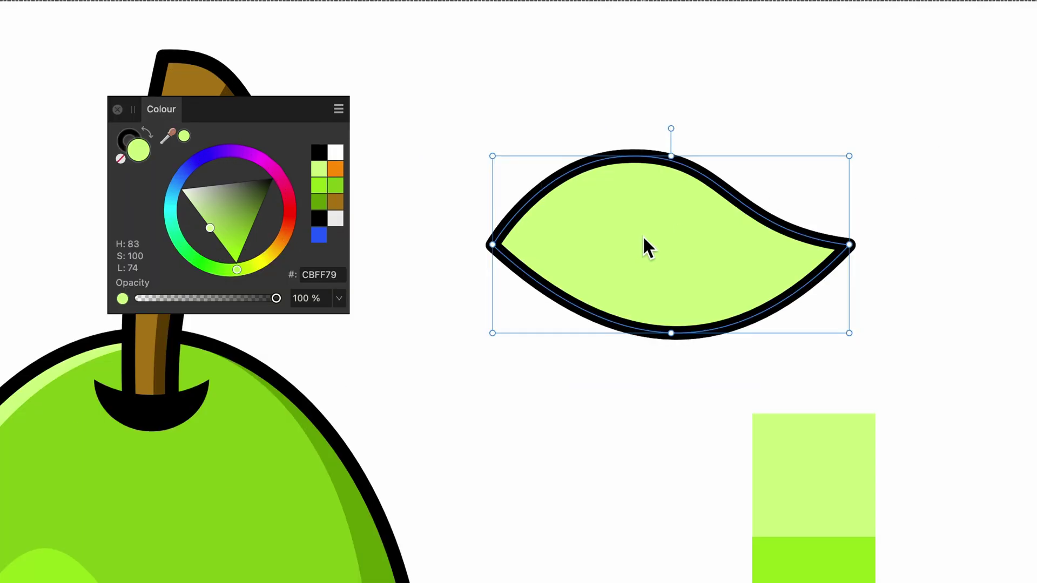
{"action": "left_click", "coordinate": [122, 137]}
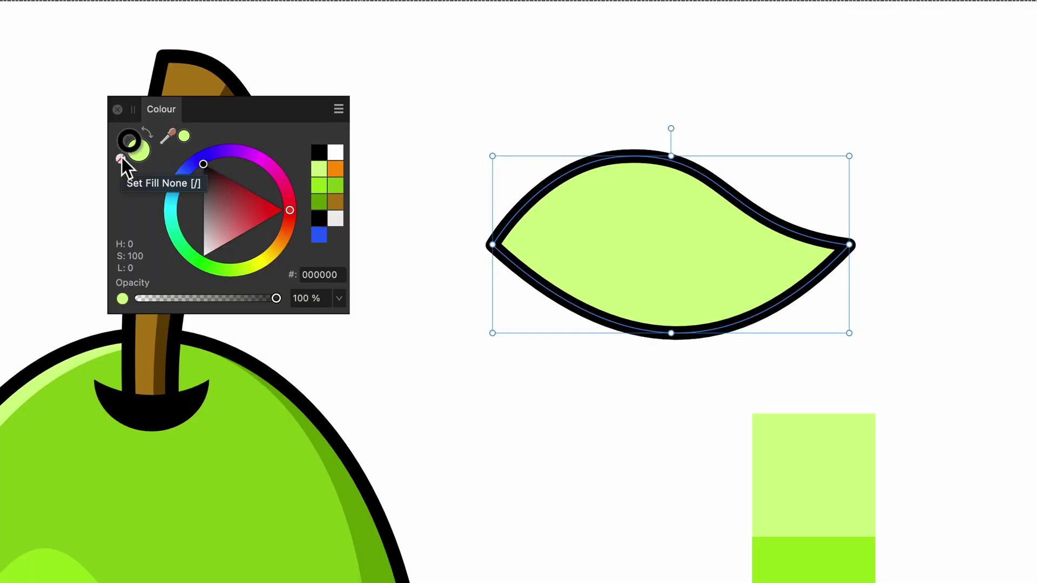
{"action": "left_click", "coordinate": [122, 157]}
{"action": "left_click", "coordinate": [142, 155]}
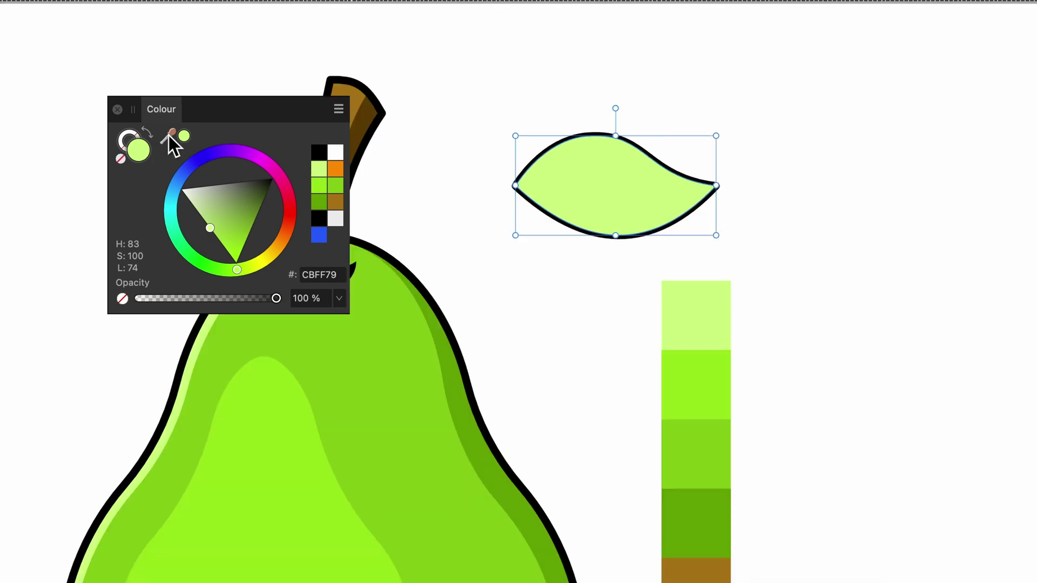
Fill the strokeless leaf copy with the dark green 619F00 sampled from the palette swatches.
{"action": "left_click_drag", "start_coordinate": [168, 135], "coordinate": [680, 529]}
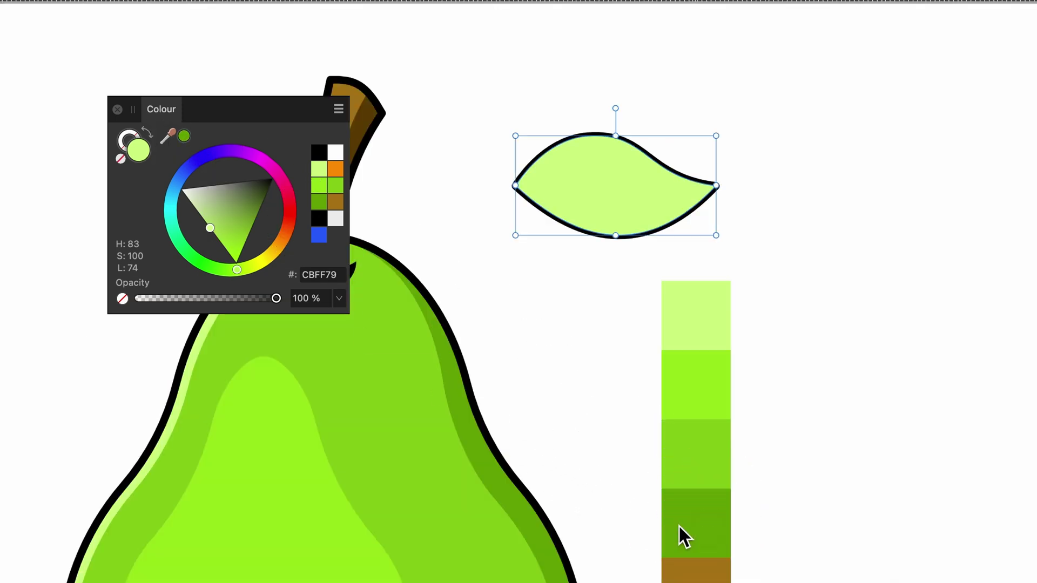
{"action": "left_click", "coordinate": [184, 135]}
{"action": "scroll", "coordinate": [702, 141], "scroll_direction": "up", "scroll_amount": 3}
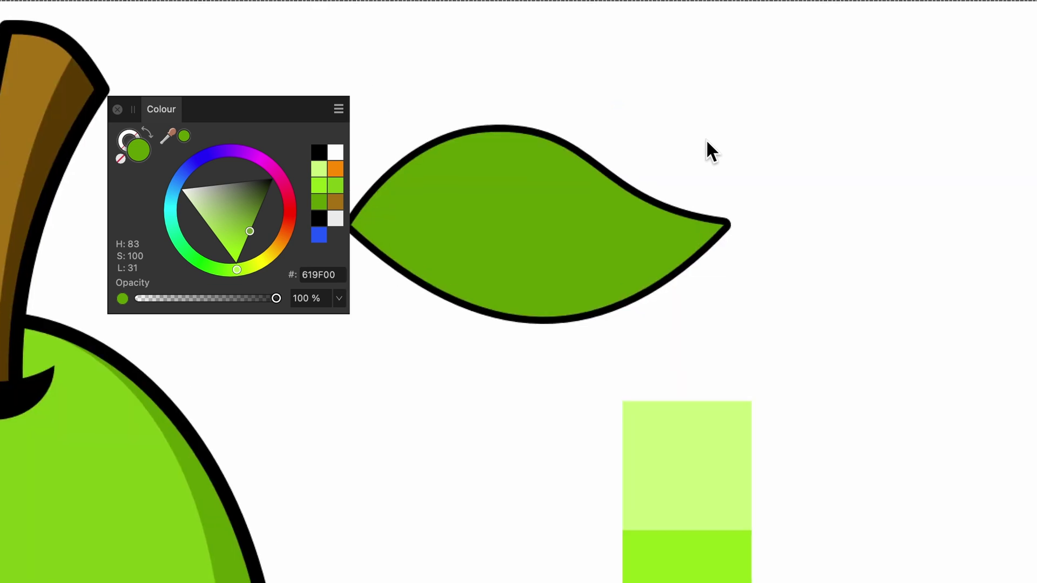
Clip the dark green copy inside the Leaf layer and offset it downward, leaving a light highlight along the upper edge.
{"action": "scroll", "coordinate": [705, 138], "scroll_direction": "left", "scroll_amount": 3}
{"action": "left_click_drag", "start_coordinate": [651, 170], "coordinate": [634, 218]}
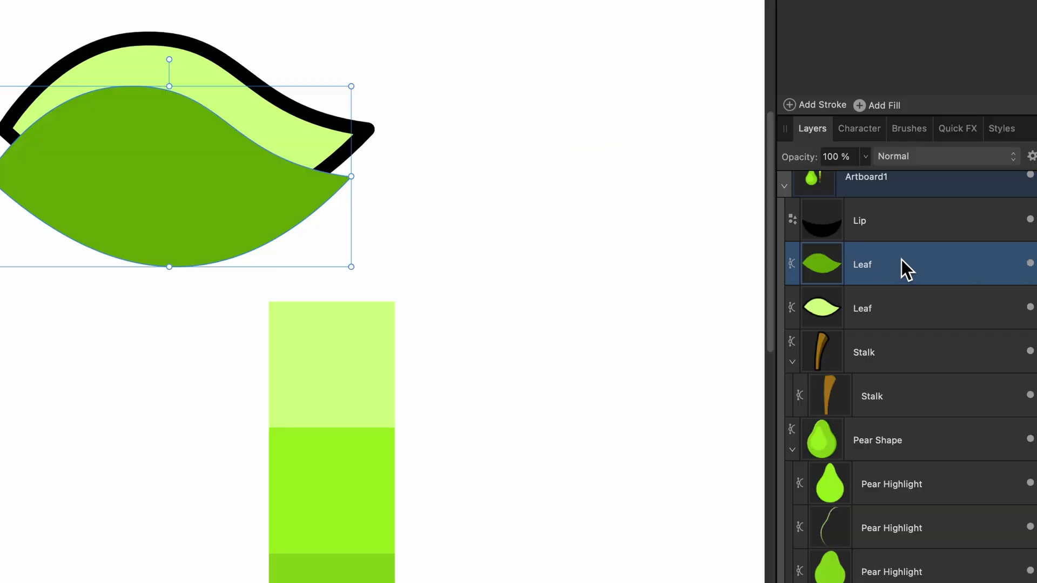
{"action": "left_click_drag", "start_coordinate": [939, 273], "coordinate": [901, 310]}
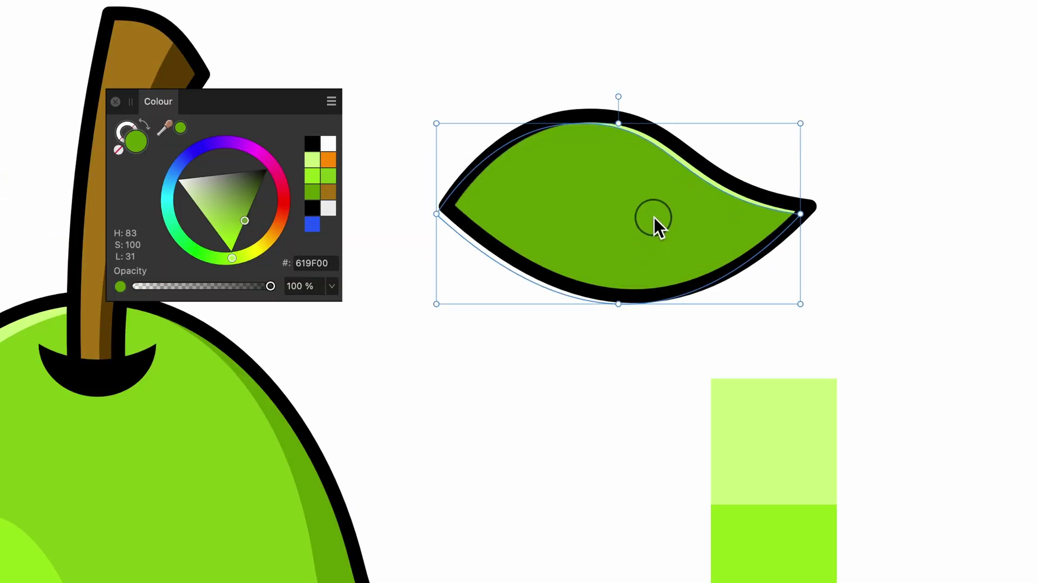
{"action": "mouse_move", "coordinate": [653, 217]}
{"action": "left_mouse_down"}
{"action": "mouse_move", "coordinate": [649, 226]}
{"action": "mouse_move", "coordinate": [659, 224]}
{"action": "left_mouse_up"}
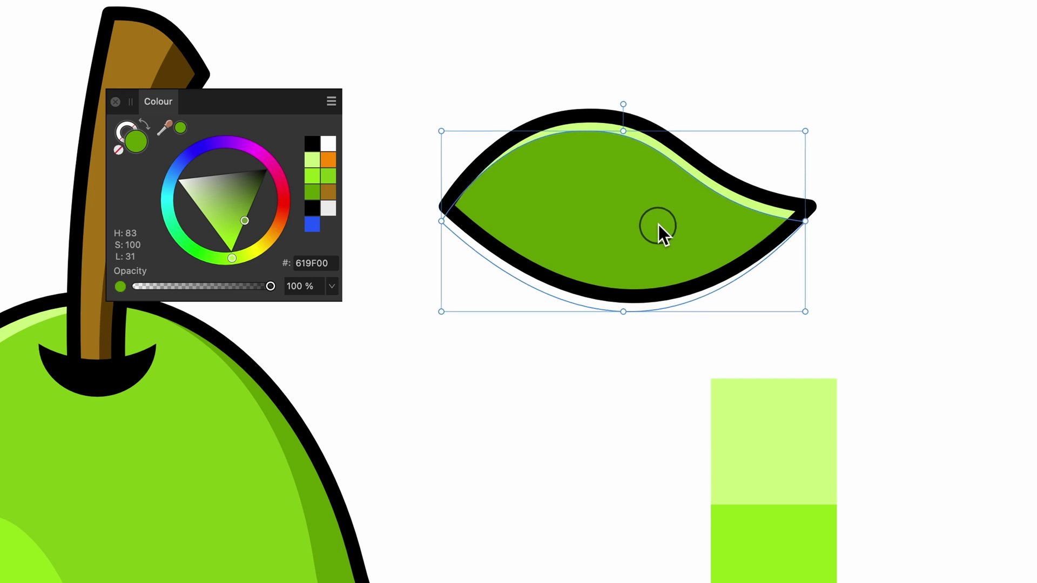
Reshape the clipped dark green leaf at its right tip so the highlight tapers to a point there.
{"action": "key", "text": "a"}
{"action": "scroll", "coordinate": [794, 216], "scroll_direction": "up", "scroll_amount": 5}
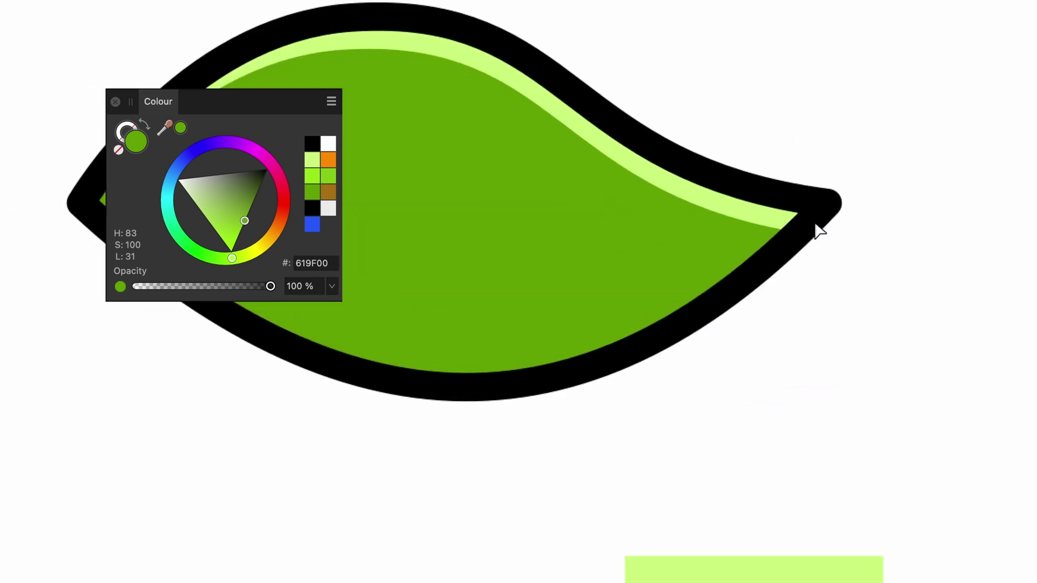
{"action": "left_click_drag", "start_coordinate": [820, 237], "coordinate": [805, 216]}
{"action": "left_click_drag", "start_coordinate": [538, 183], "coordinate": [531, 190]}
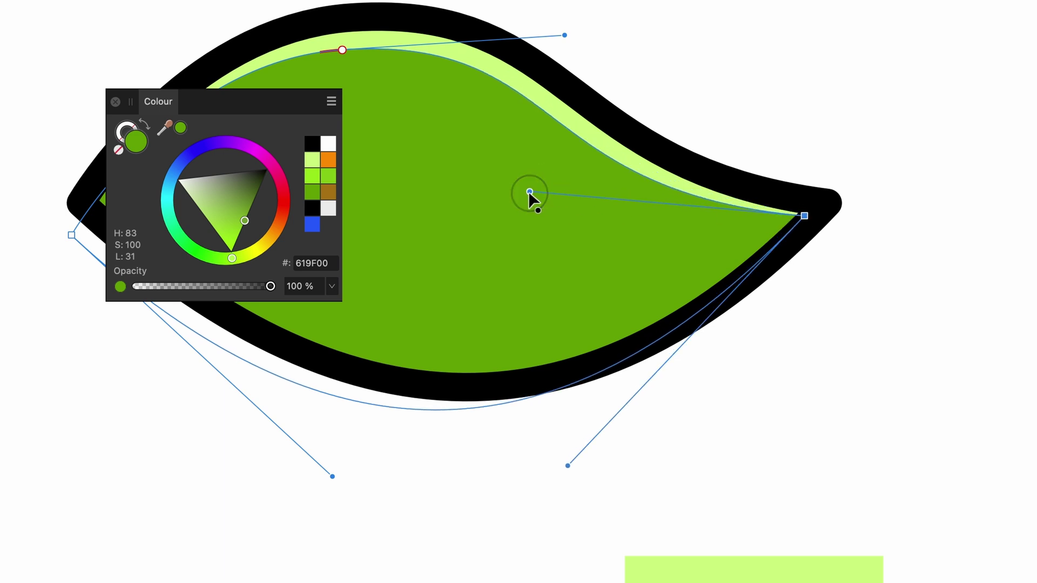
{"action": "scroll", "coordinate": [530, 190], "scroll_direction": "down", "scroll_amount": 3}
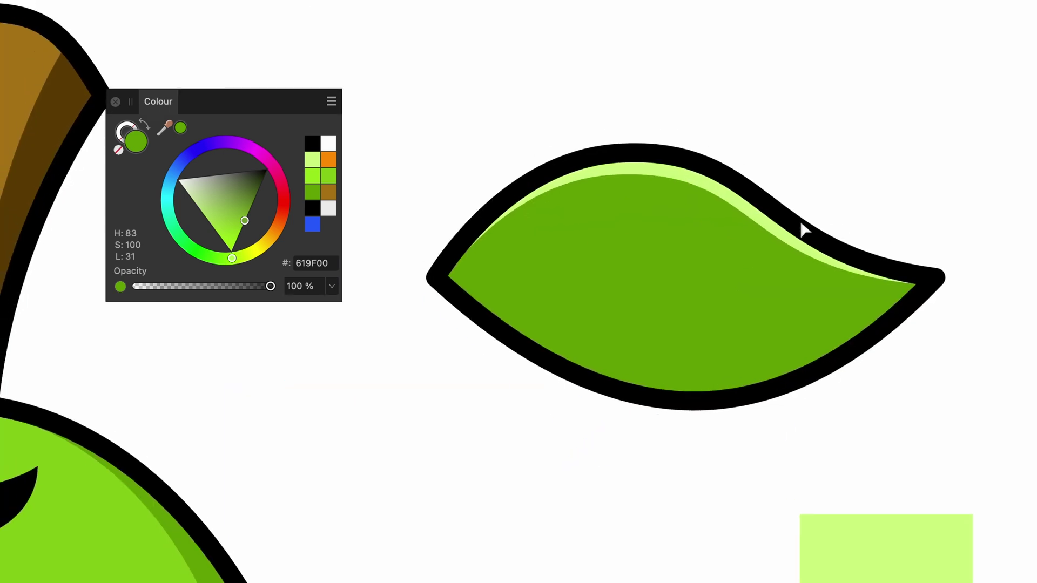
Draw a curved vein with the Pen tool from the leaf's left tip through its middle, ending right of centre, and adjust its middle node.
{"action": "left_click", "coordinate": [629, 264]}
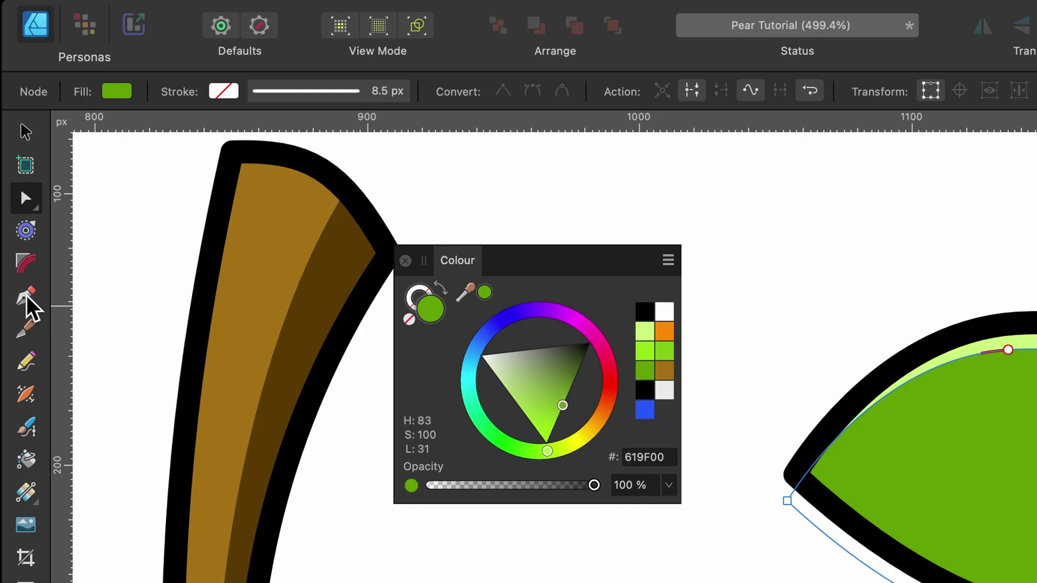
{"action": "left_click", "coordinate": [12, 147]}
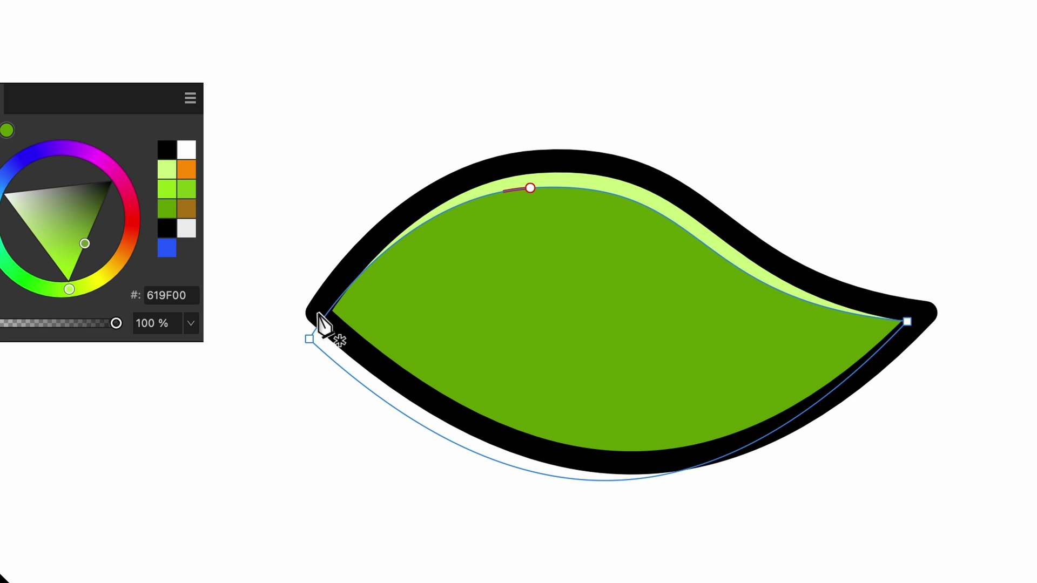
{"action": "left_click", "coordinate": [320, 313]}
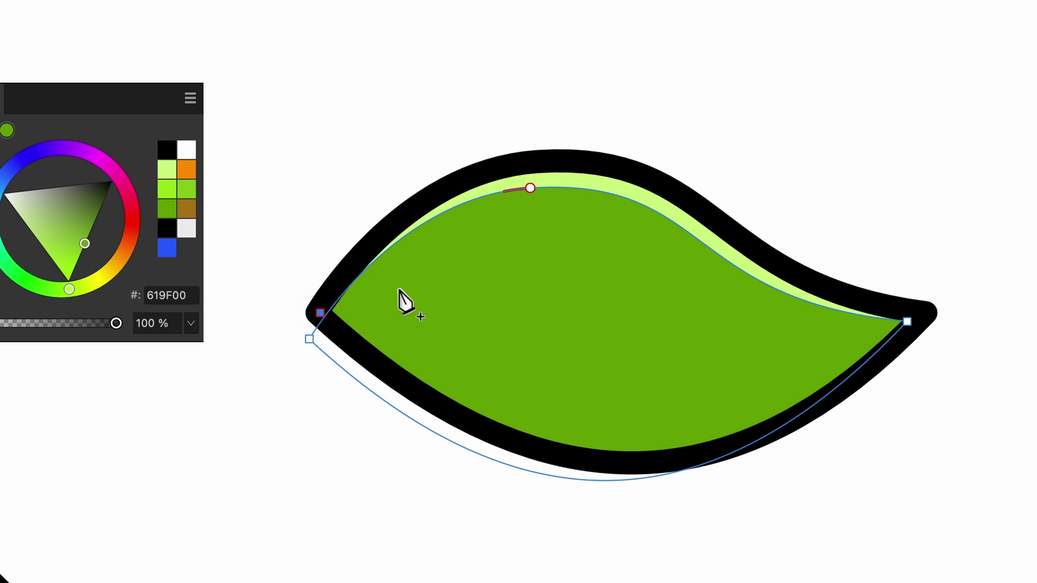
{"action": "left_click", "coordinate": [525, 266]}
{"action": "left_click_drag", "start_coordinate": [524, 266], "coordinate": [646, 269]}
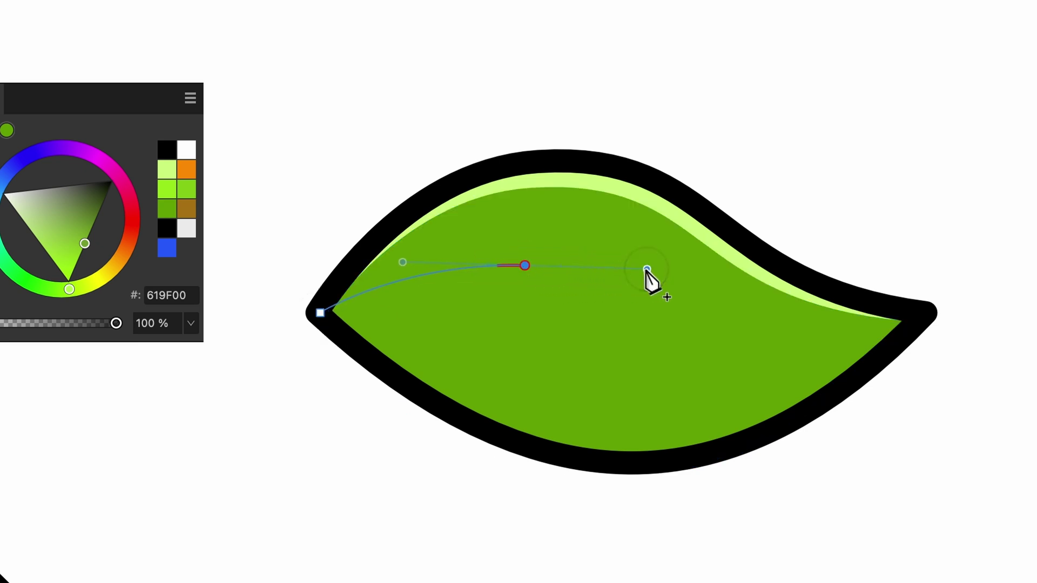
{"action": "left_click", "coordinate": [684, 348]}
{"action": "left_click_drag", "start_coordinate": [684, 348], "coordinate": [745, 353]}
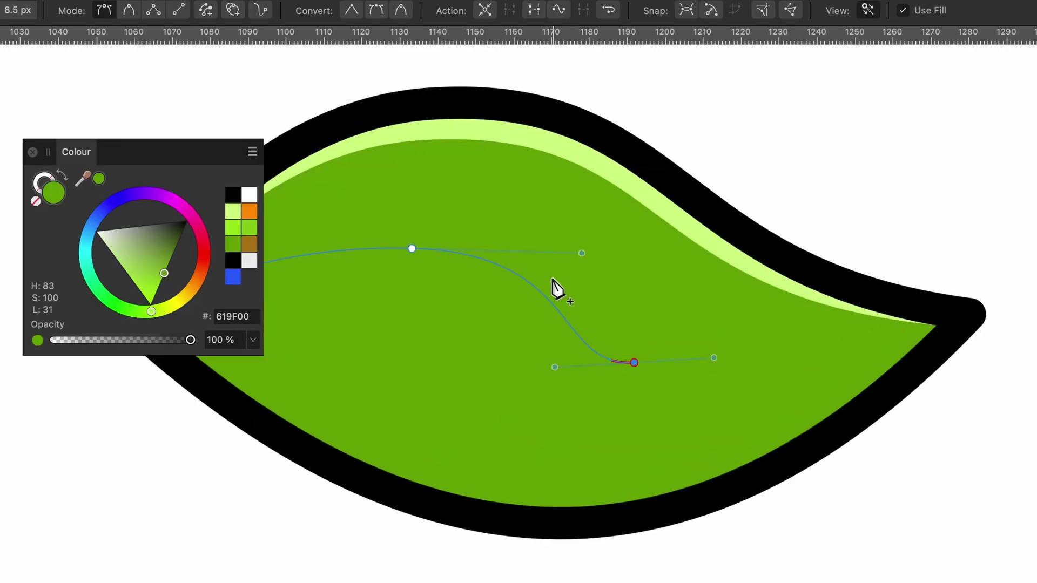
{"action": "scroll", "coordinate": [556, 283], "scroll_direction": "left", "scroll_amount": 3}
{"action": "left_click", "coordinate": [476, 266]}
{"action": "left_click_drag", "start_coordinate": [475, 266], "coordinate": [470, 271]}
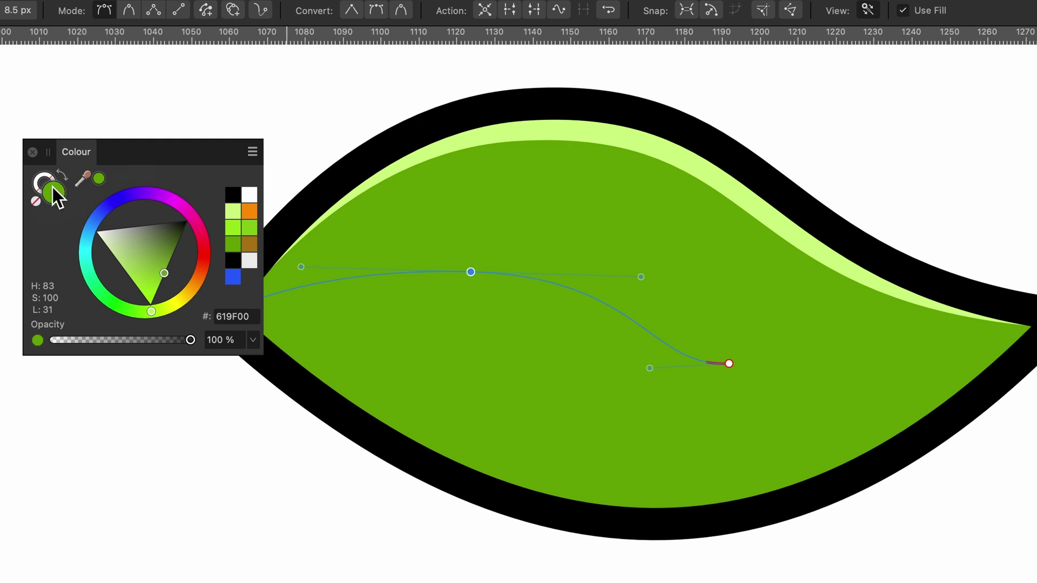
Remove the fill from the vein curve and set its stroke to black.
{"action": "left_click", "coordinate": [36, 202]}
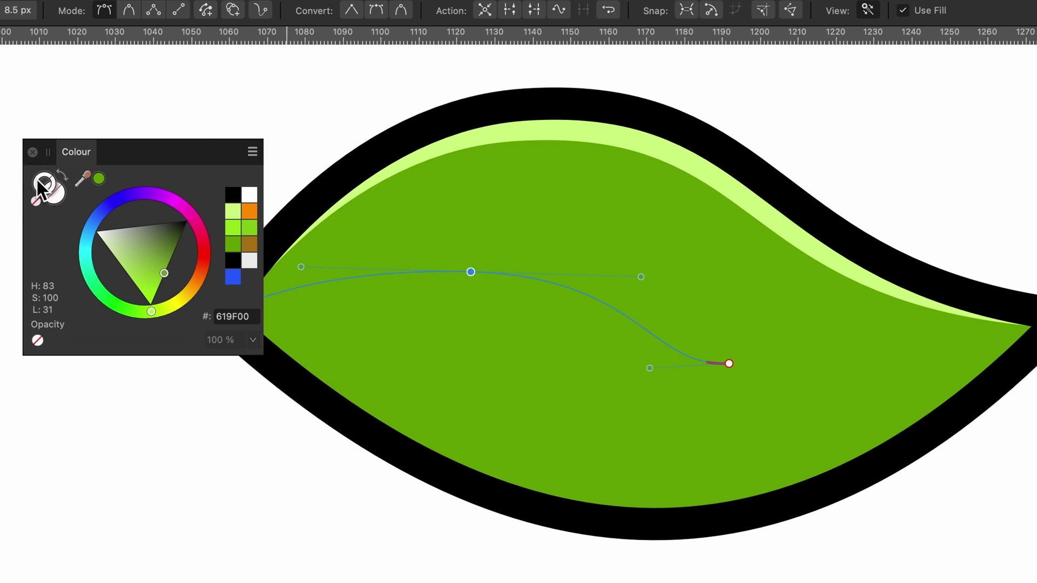
{"action": "left_click_drag", "start_coordinate": [155, 227], "coordinate": [242, 171]}
{"action": "scroll", "coordinate": [672, 239], "scroll_direction": "left", "scroll_amount": 5}
{"action": "scroll", "coordinate": [671, 239], "scroll_direction": "up", "scroll_amount": 2}
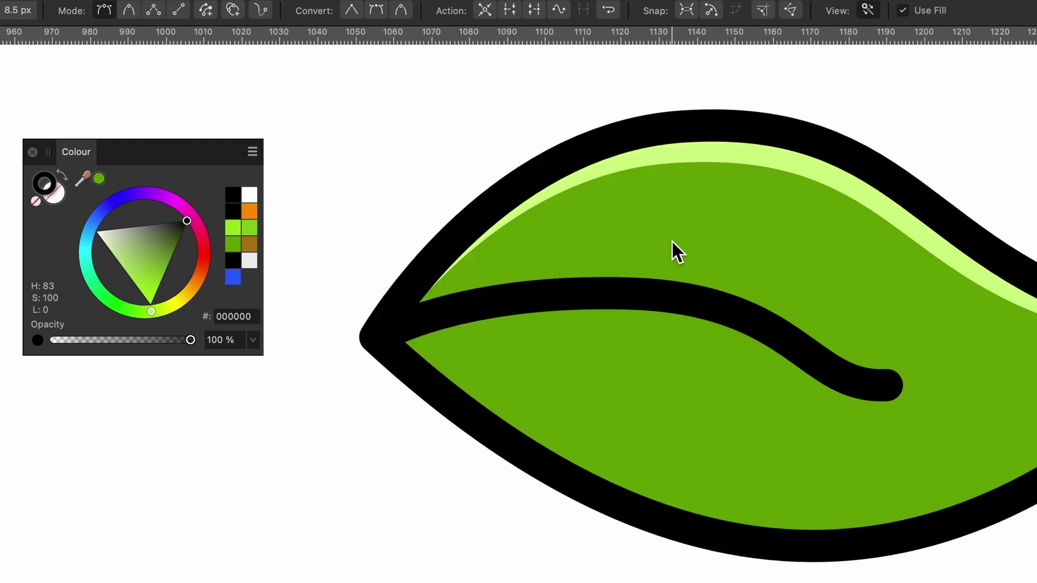
Smooth the vein's bend by adjusting the curve handles of its middle and end nodes.
{"action": "key", "text": "a"}
{"action": "left_click_drag", "start_coordinate": [758, 321], "coordinate": [706, 331]}
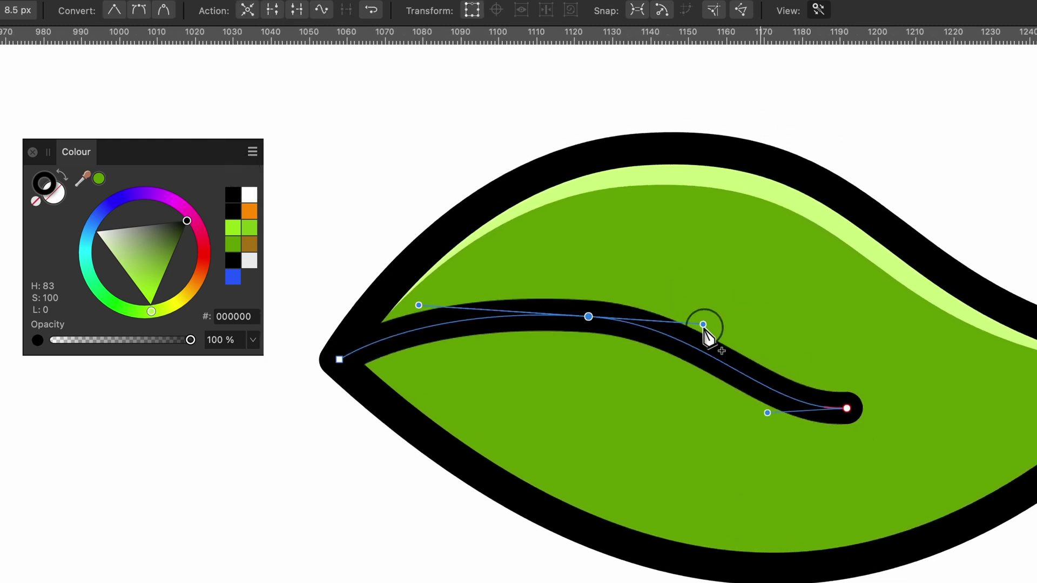
{"action": "key", "text": "super+minus"}
{"action": "left_click_drag", "start_coordinate": [754, 417], "coordinate": [716, 431]}
{"action": "key", "text": "super+plus"}
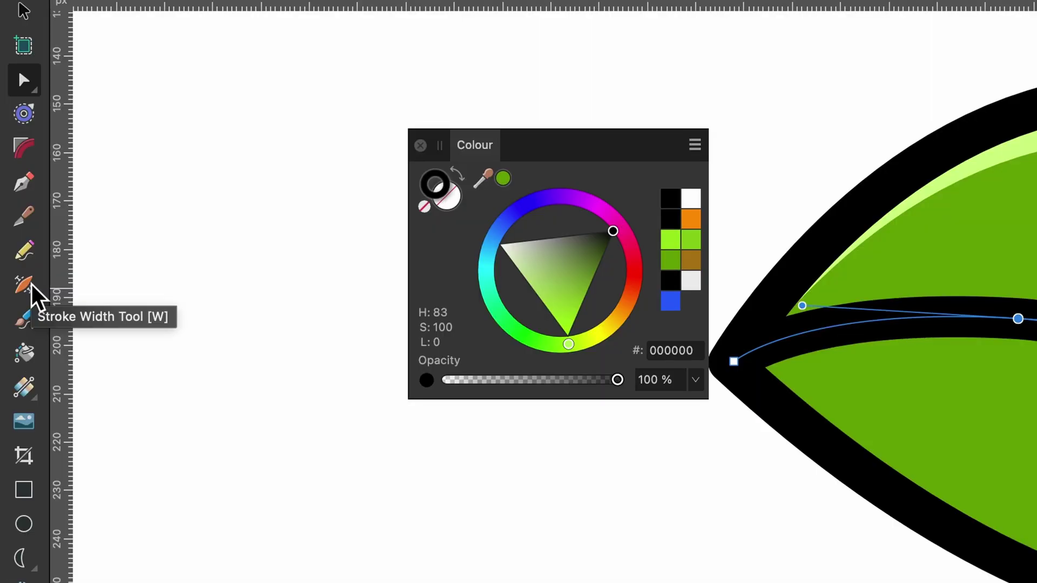
Taper the vein's free end to a point with the Stroke Width tool.
{"action": "left_click", "coordinate": [25, 285]}
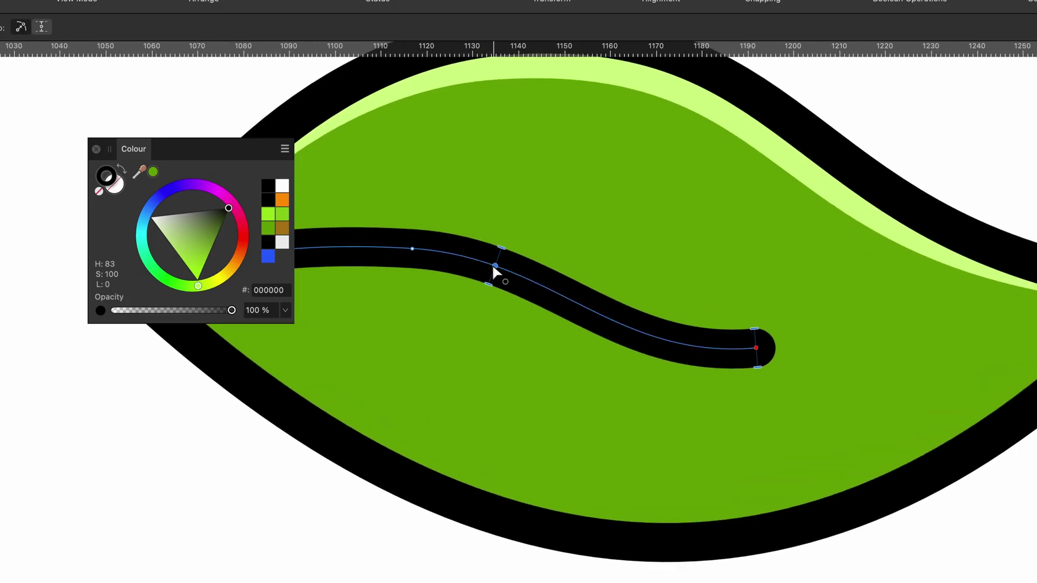
{"action": "left_click_drag", "start_coordinate": [753, 328], "coordinate": [757, 349]}
{"action": "key", "text": "super+minus"}
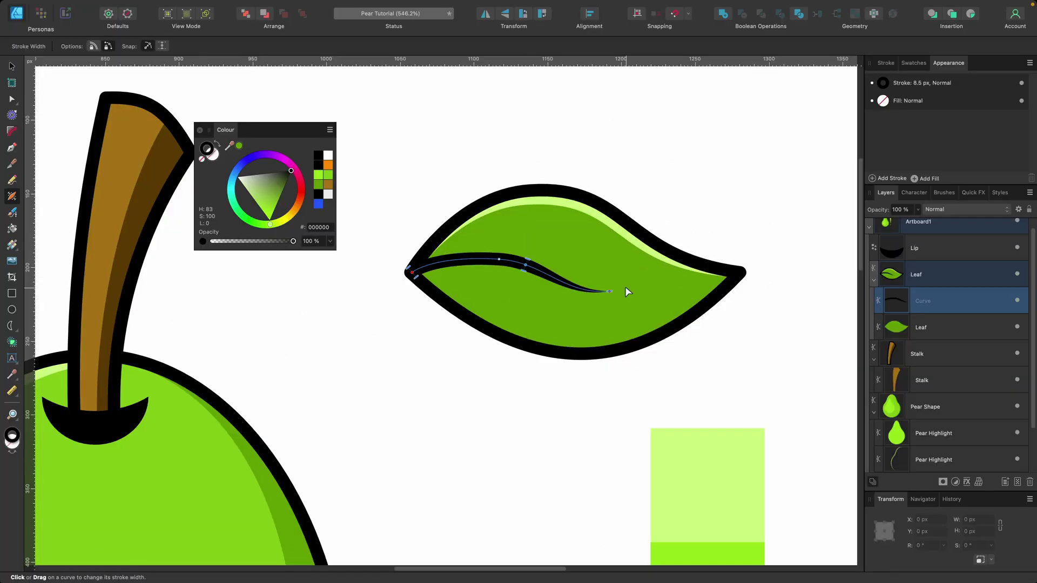
Select the whole Leaf and move it to the left side of the pear's stalk.
{"action": "key", "text": "v"}
{"action": "scroll", "coordinate": [627, 288], "scroll_direction": "down", "scroll_amount": 5}
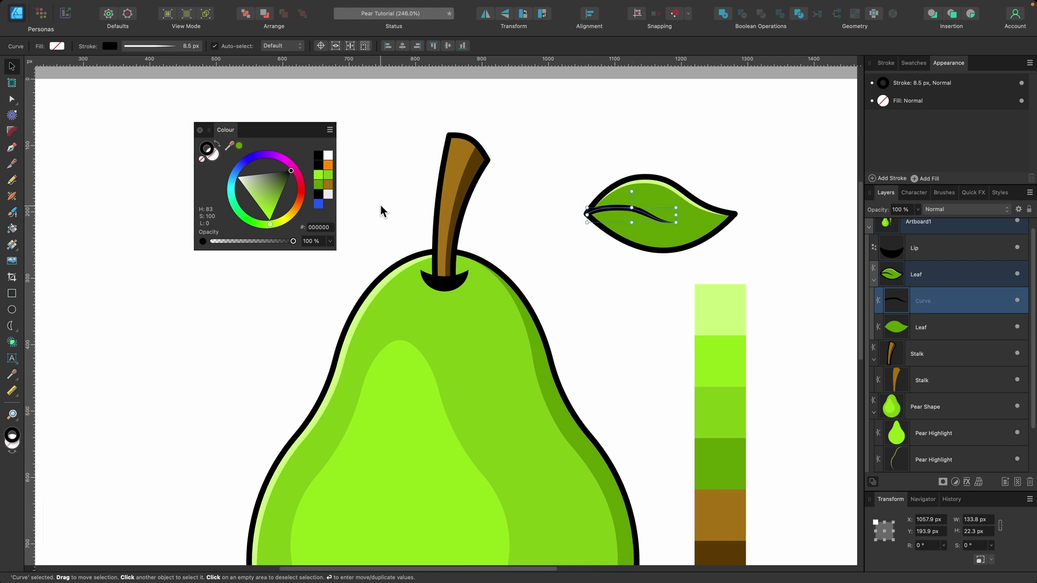
{"action": "left_click", "coordinate": [697, 202]}
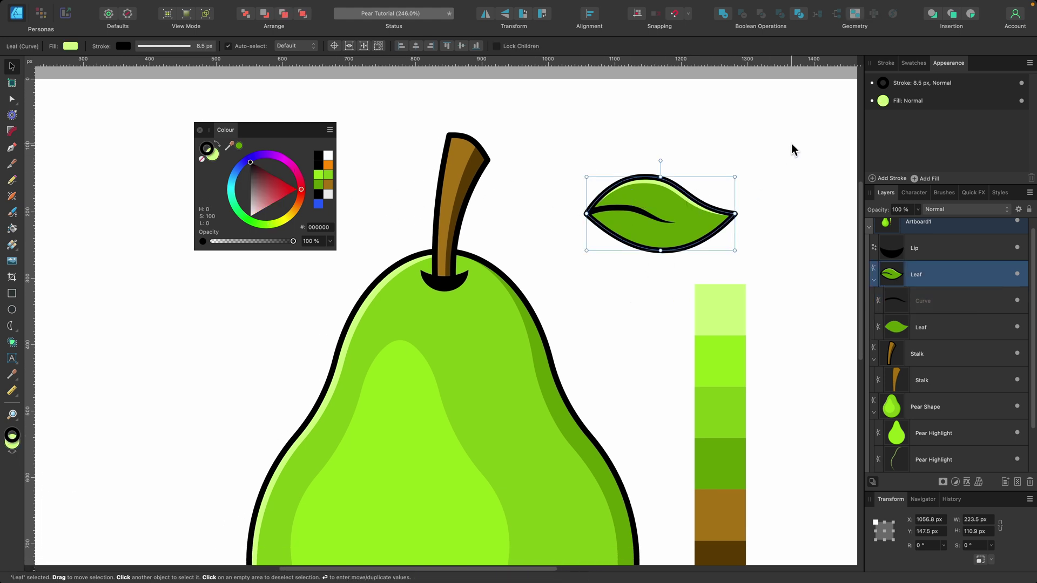
{"action": "left_click_drag", "start_coordinate": [791, 140], "coordinate": [546, 267]}
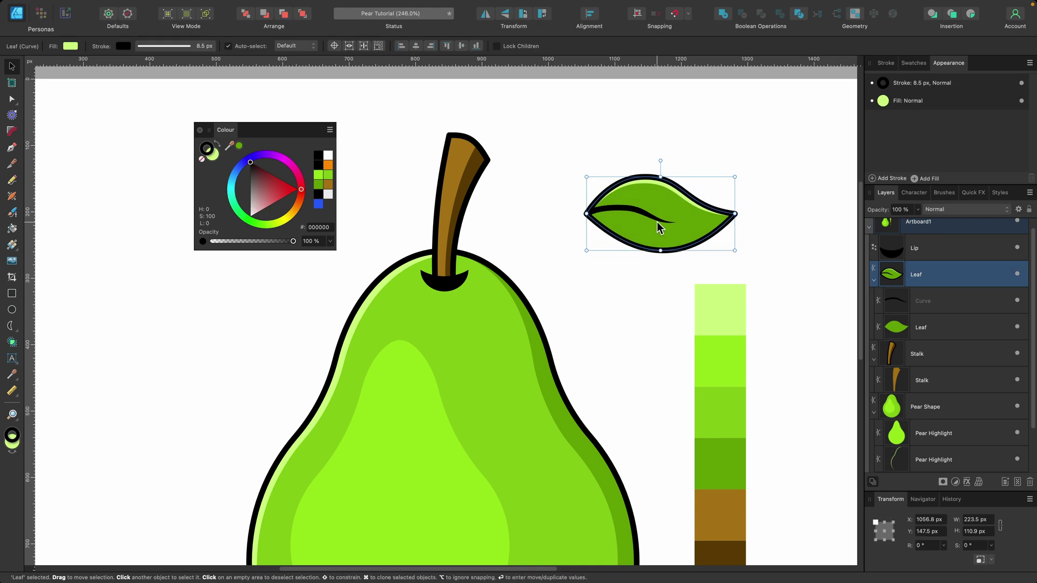
{"action": "left_click_drag", "start_coordinate": [669, 221], "coordinate": [467, 189]}
{"action": "scroll", "coordinate": [391, 215], "scroll_direction": "left", "scroll_amount": 5}
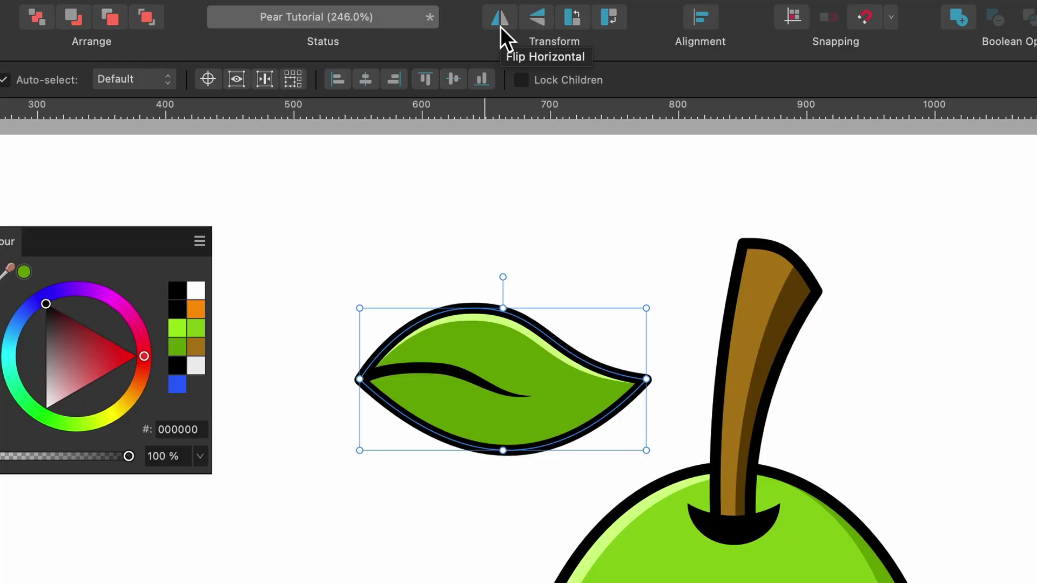
Flip the leaf horizontally, tilt it so its outer tip points down, and bring its inner tip near the stalk.
{"action": "left_click", "coordinate": [500, 26]}
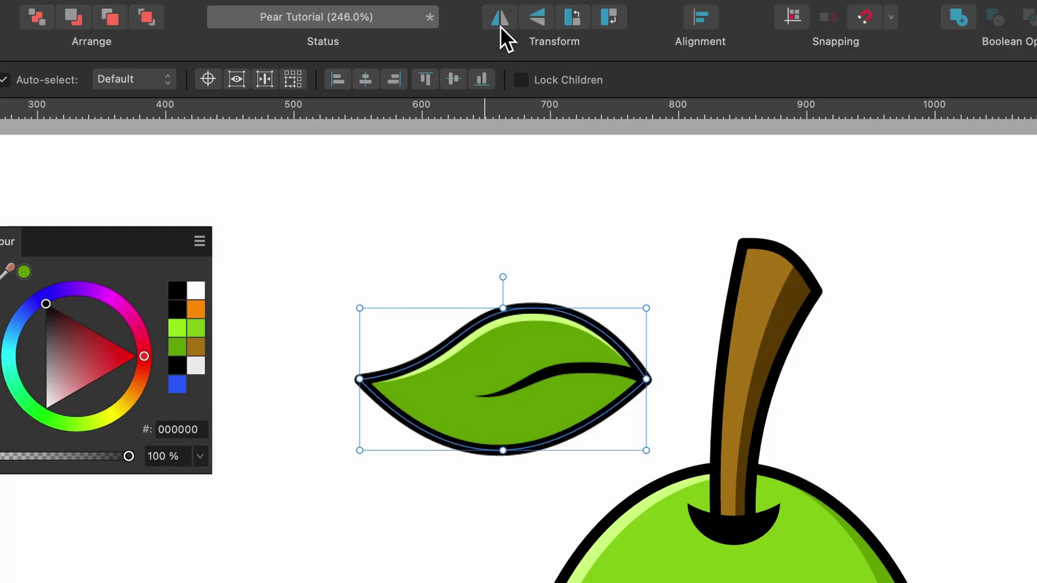
{"action": "left_click_drag", "start_coordinate": [502, 273], "coordinate": [468, 284]}
{"action": "left_click_drag", "start_coordinate": [500, 314], "coordinate": [578, 311]}
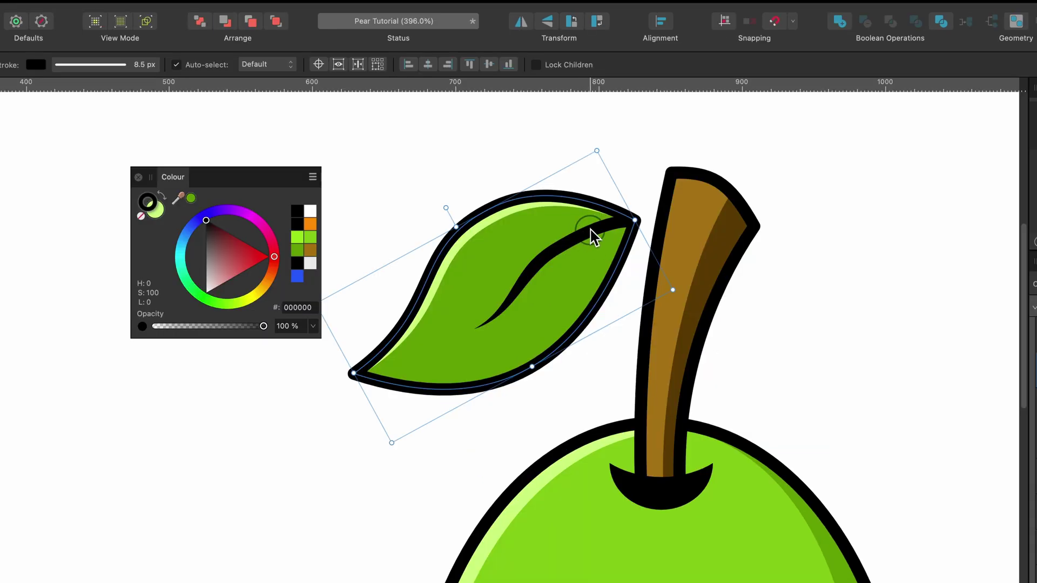
Extend the thick end of the leaf's vein curve beyond the leaf tip to reach the stalk.
{"action": "left_click", "coordinate": [593, 237]}
{"action": "scroll", "coordinate": [593, 237], "scroll_direction": "up", "scroll_amount": 3}
{"action": "key", "text": "a"}
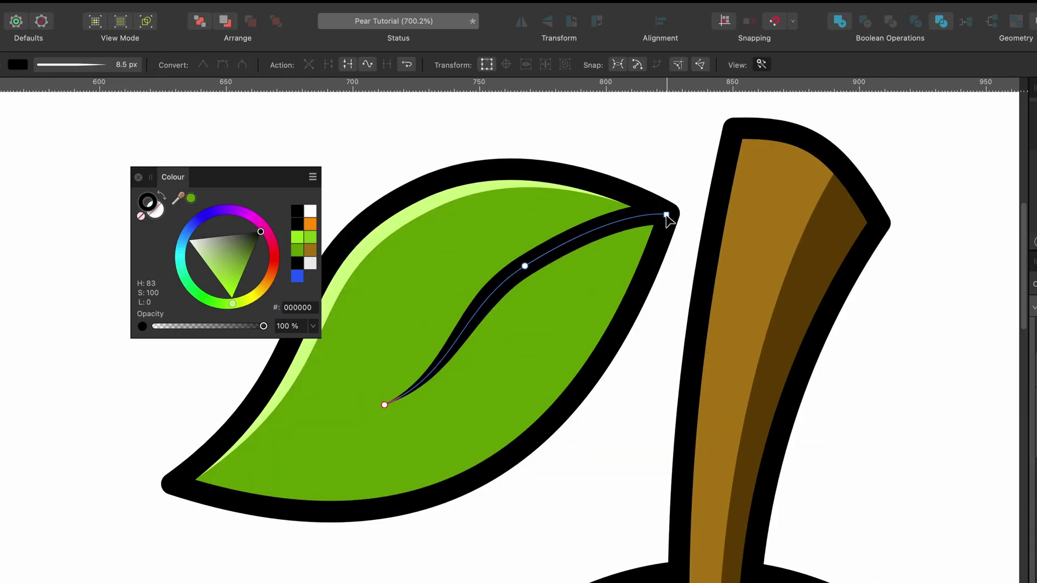
{"action": "left_click_drag", "start_coordinate": [667, 215], "coordinate": [724, 194]}
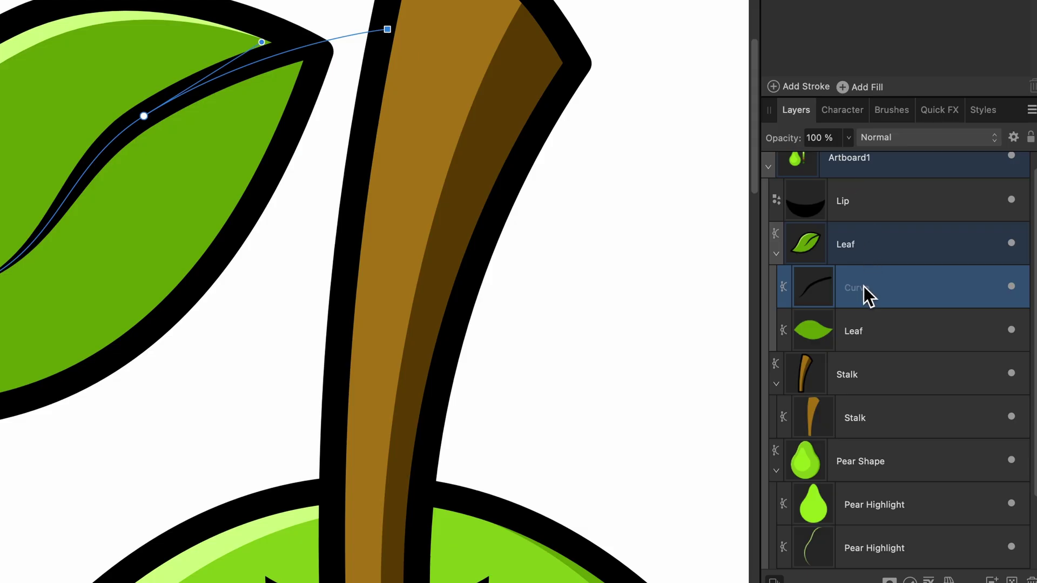
Move the vein's Curve layer out of the Leaf to sit above it, and align its end node with the stalk's outline.
{"action": "scroll", "coordinate": [842, 302], "scroll_direction": "up", "scroll_amount": 1}
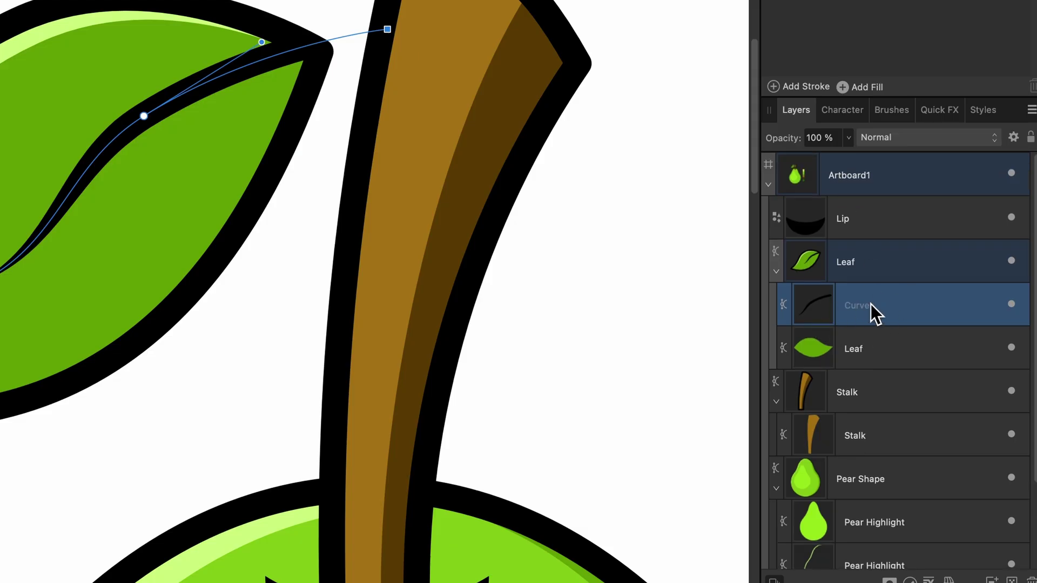
{"action": "left_click_drag", "start_coordinate": [886, 309], "coordinate": [837, 244]}
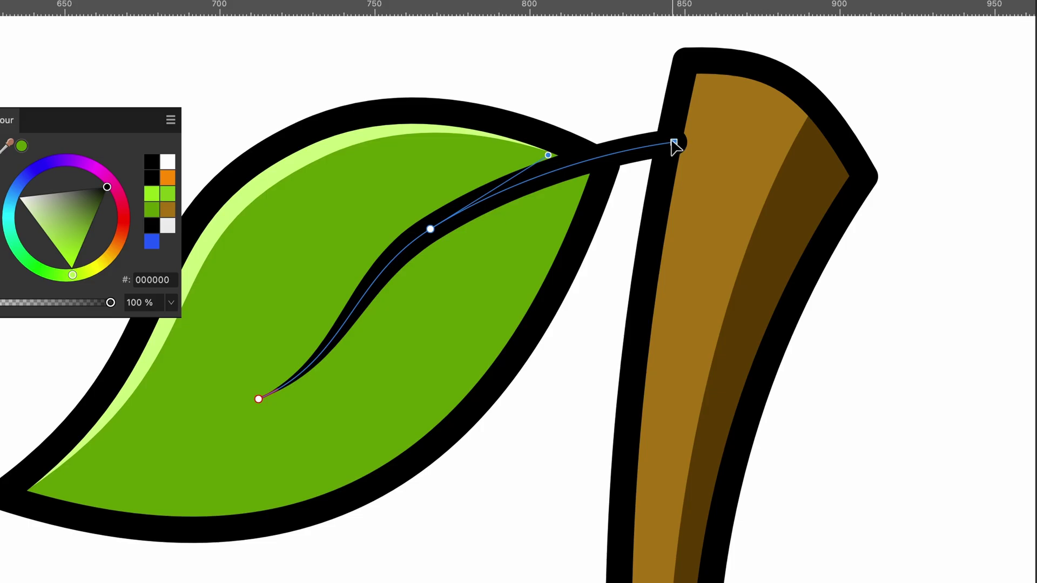
{"action": "left_click_drag", "start_coordinate": [673, 143], "coordinate": [662, 145]}
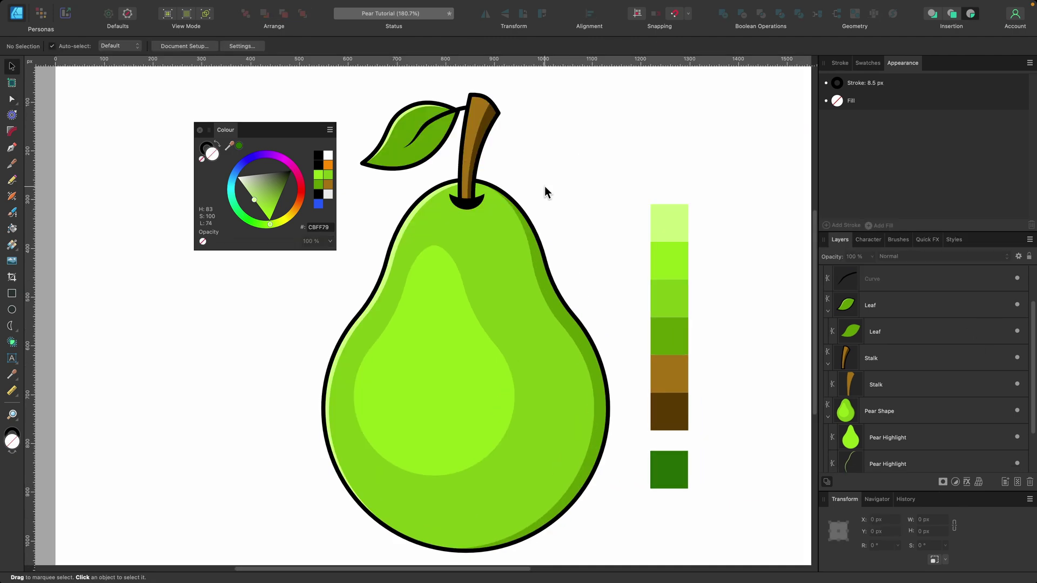
Select the leaf and its vein together, shift them slightly away from the stalk, and enlarge them to about 324 × 148 px.
{"action": "scroll", "coordinate": [480, 137], "scroll_direction": "up", "scroll_amount": 5}
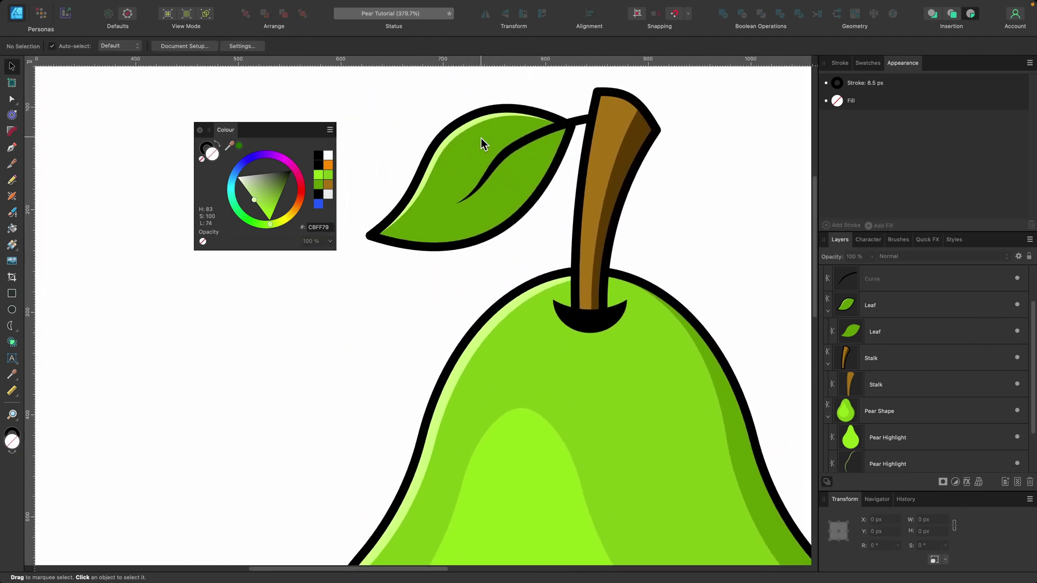
{"action": "left_click", "coordinate": [516, 219]}
{"action": "left_click", "coordinate": [526, 140], "text": "shift"}
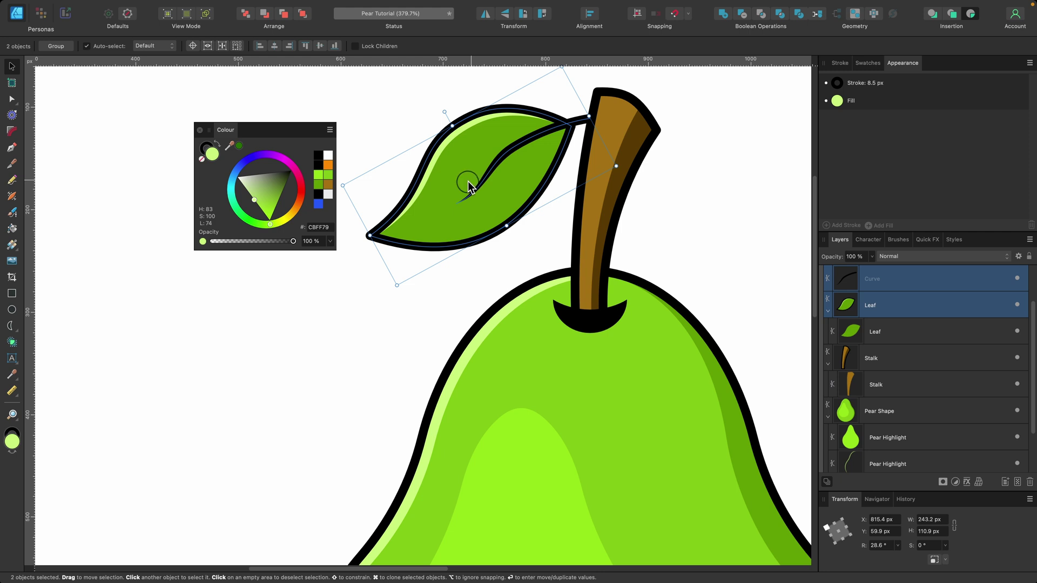
{"action": "left_click_drag", "start_coordinate": [467, 180], "coordinate": [458, 185]}
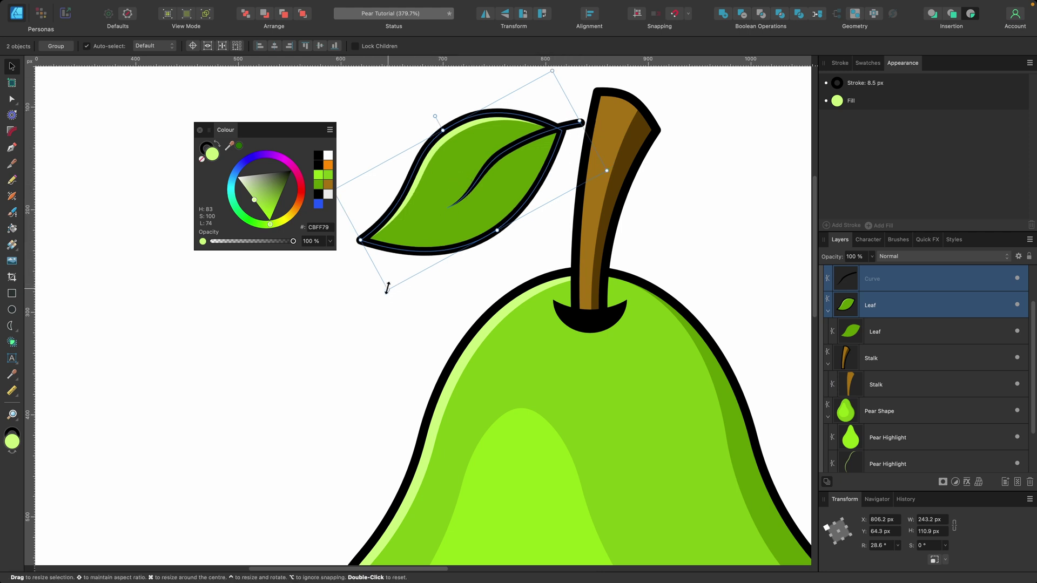
{"action": "left_click_drag", "start_coordinate": [387, 288], "coordinate": [339, 366]}
Shift the leaf and its vein up against the stalk and tilt them to about 32.7°.
{"action": "scroll", "coordinate": [339, 366], "scroll_direction": "down", "scroll_amount": 5}
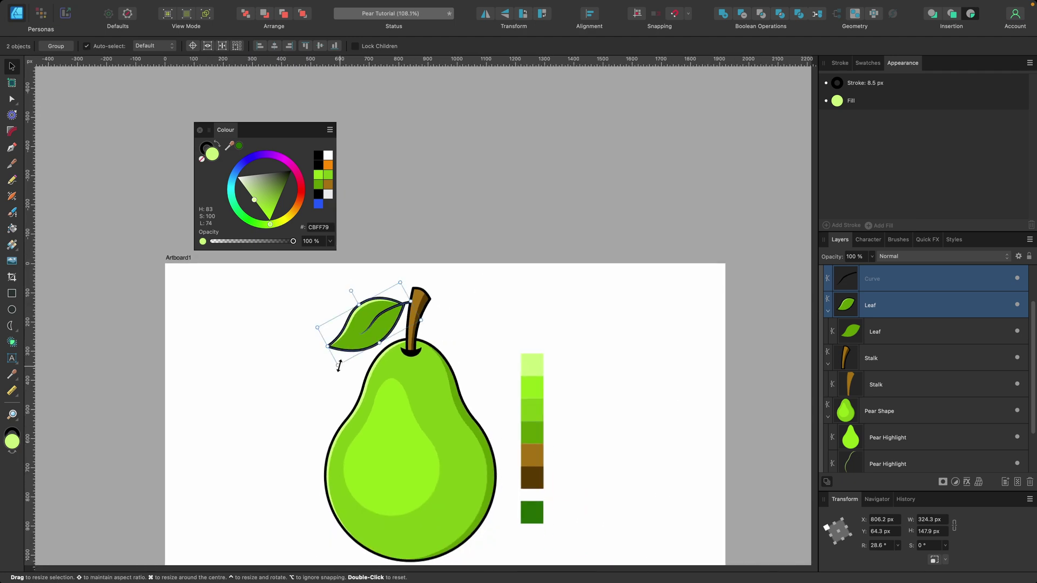
{"action": "scroll", "coordinate": [370, 320], "scroll_direction": "up", "scroll_amount": 3}
{"action": "left_click_drag", "start_coordinate": [371, 319], "coordinate": [406, 251]}
{"action": "scroll", "coordinate": [406, 251], "scroll_direction": "up", "scroll_amount": 4}
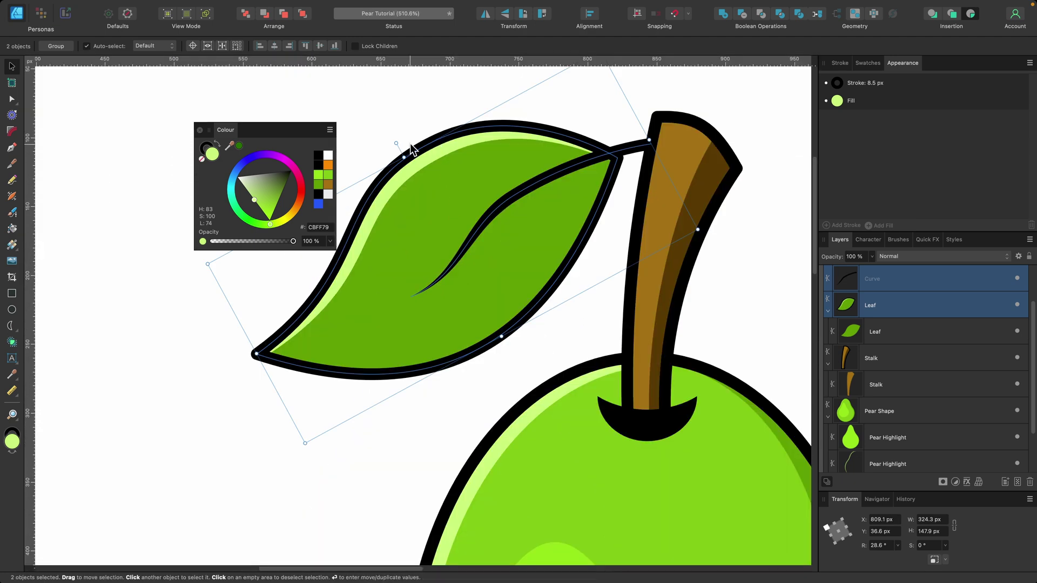
{"action": "left_click_drag", "start_coordinate": [396, 143], "coordinate": [387, 148]}
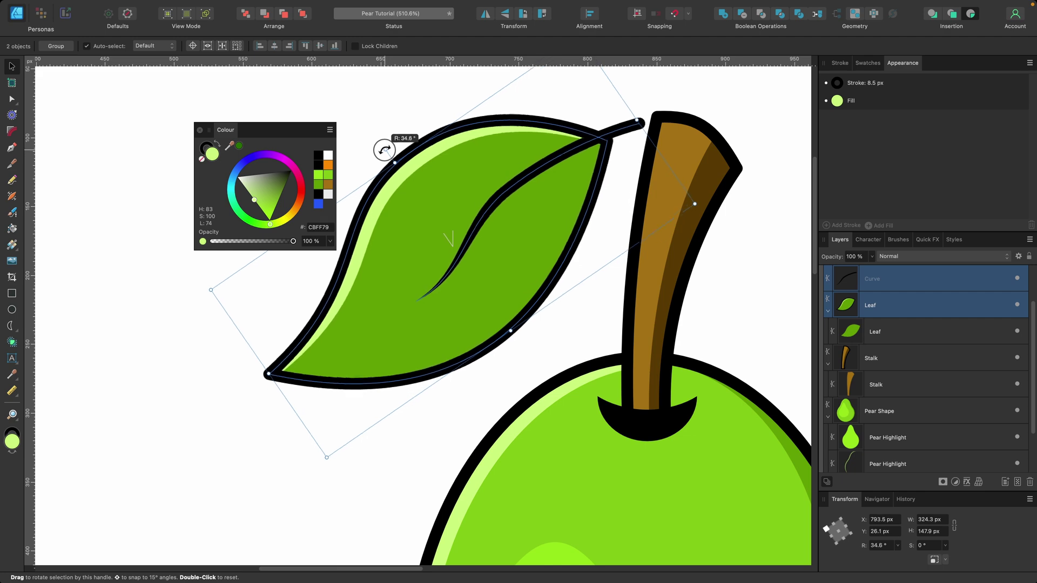
{"action": "scroll", "coordinate": [632, 151], "scroll_direction": "up", "scroll_amount": 4}
Edit the leaf vein's curve and nudge its thin end node to about X 676.3 px, Y 226.5 px.
{"action": "left_click", "coordinate": [630, 147]}
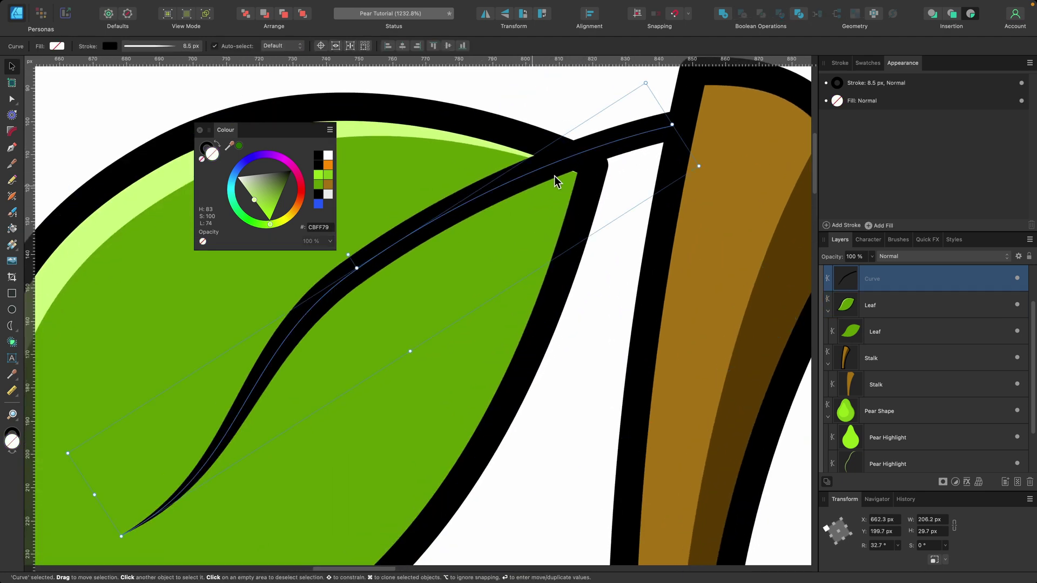
{"action": "key", "text": "a"}
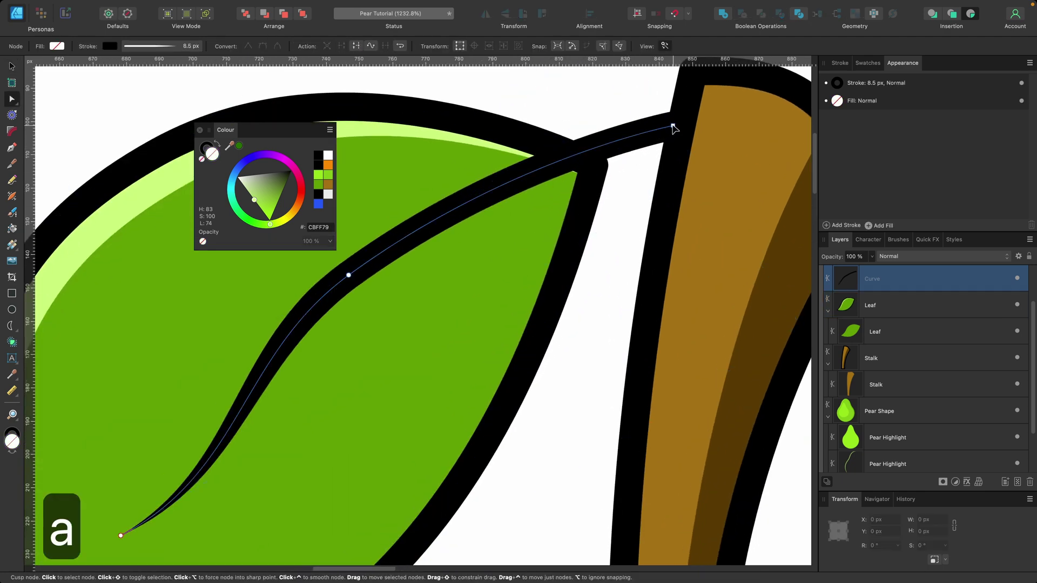
{"action": "scroll", "coordinate": [673, 128], "scroll_direction": "down", "scroll_amount": 4}
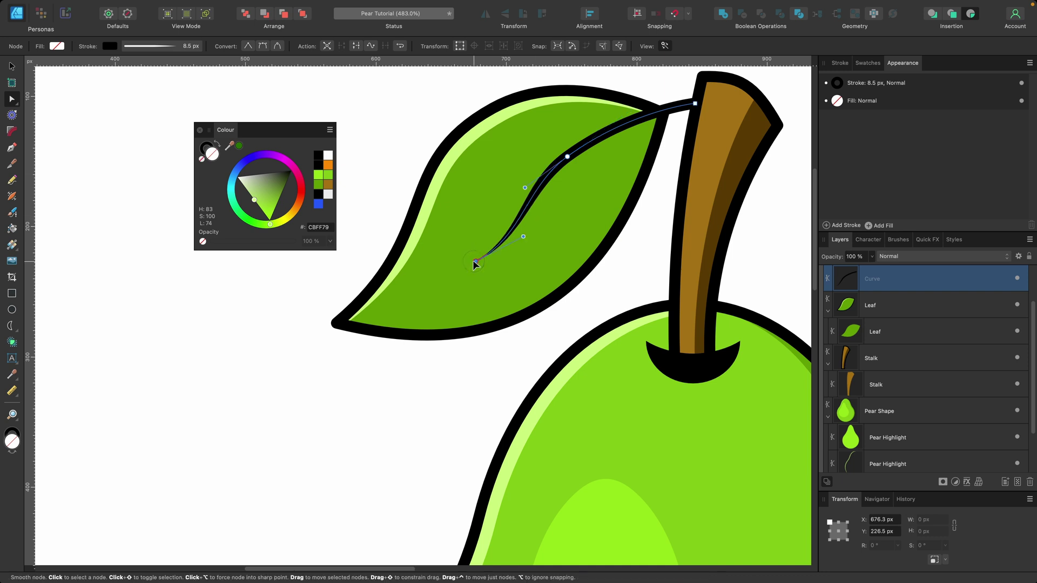
{"action": "scroll", "coordinate": [557, 248], "scroll_direction": "right", "scroll_amount": 1}
{"action": "scroll", "coordinate": [557, 248], "scroll_direction": "right", "scroll_amount": 1}
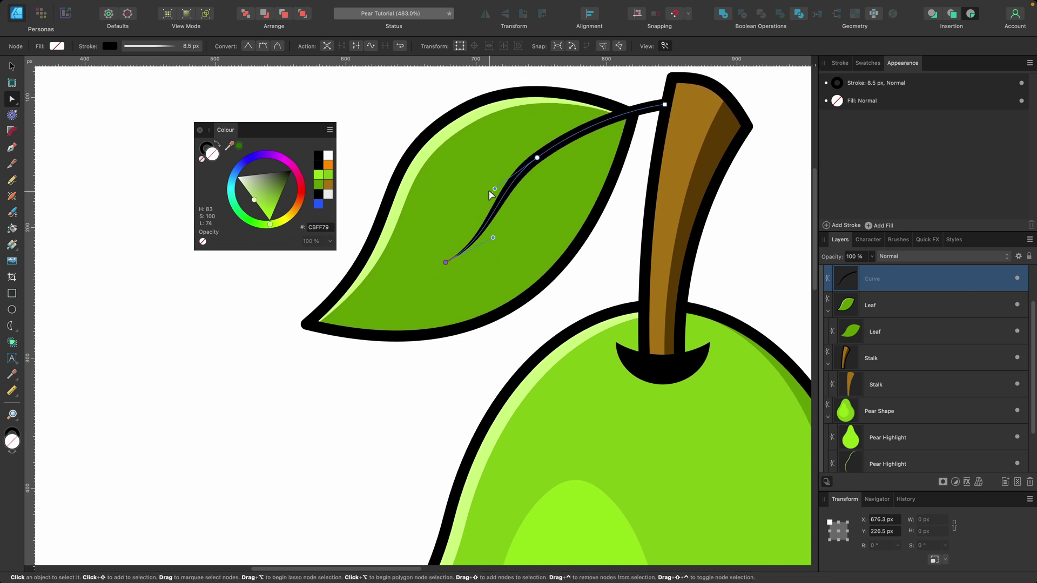
Select the inner leaf and draw a closed, leaf-shaped Pen curve around the vein's thick end, from the leaf's stalk tip to mid-vein.
{"action": "left_click", "coordinate": [534, 128]}
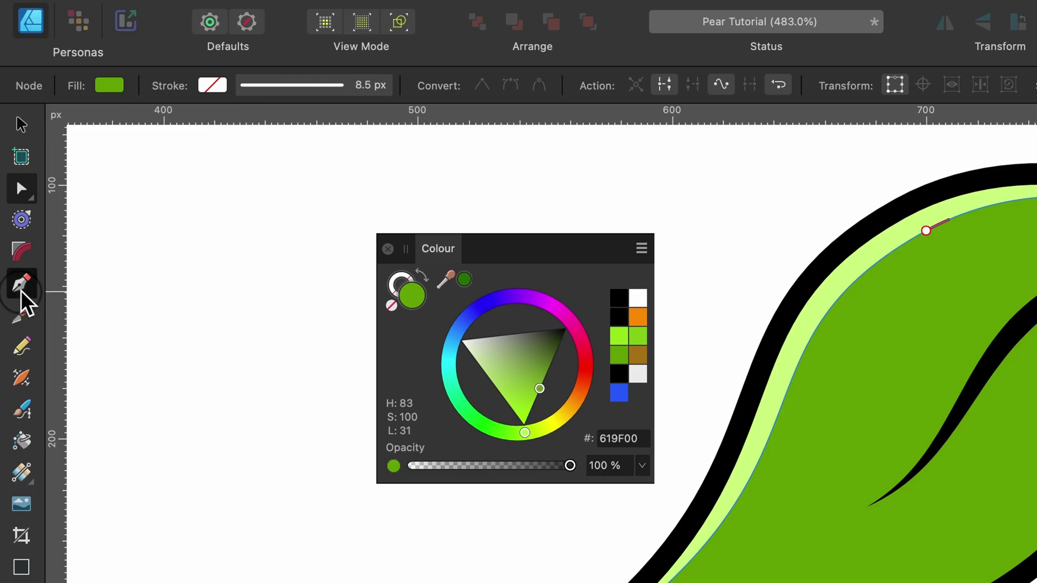
{"action": "left_click", "coordinate": [12, 148]}
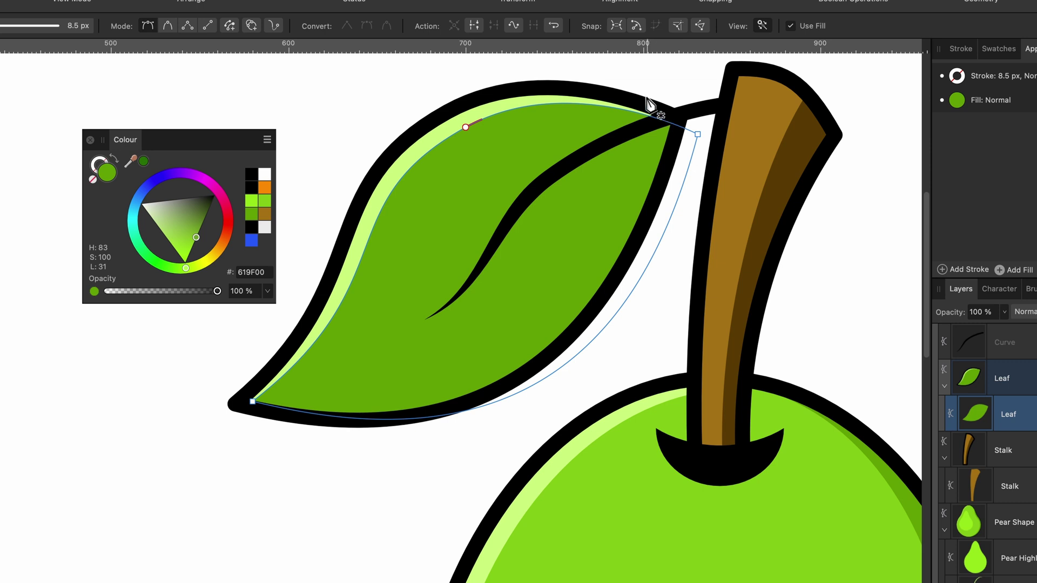
{"action": "left_click", "coordinate": [661, 105]}
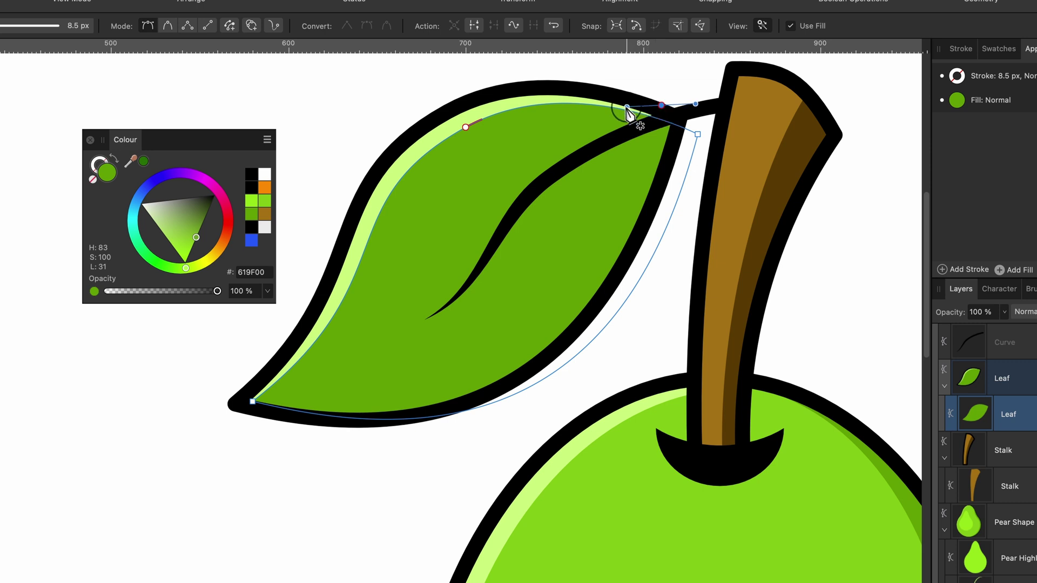
{"action": "left_click_drag", "start_coordinate": [547, 124], "coordinate": [512, 153]}
{"action": "left_click_drag", "start_coordinate": [474, 203], "coordinate": [471, 237]}
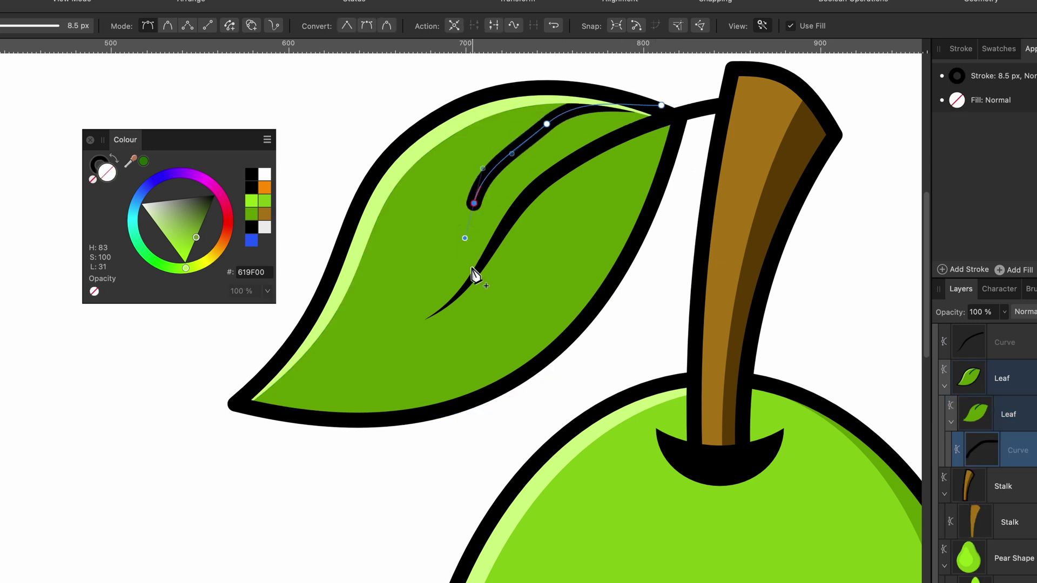
{"action": "left_click", "coordinate": [475, 272]}
{"action": "left_click_drag", "start_coordinate": [584, 205], "coordinate": [630, 169]}
{"action": "left_click_drag", "start_coordinate": [676, 123], "coordinate": [679, 100]}
{"action": "left_click", "coordinate": [662, 107]}
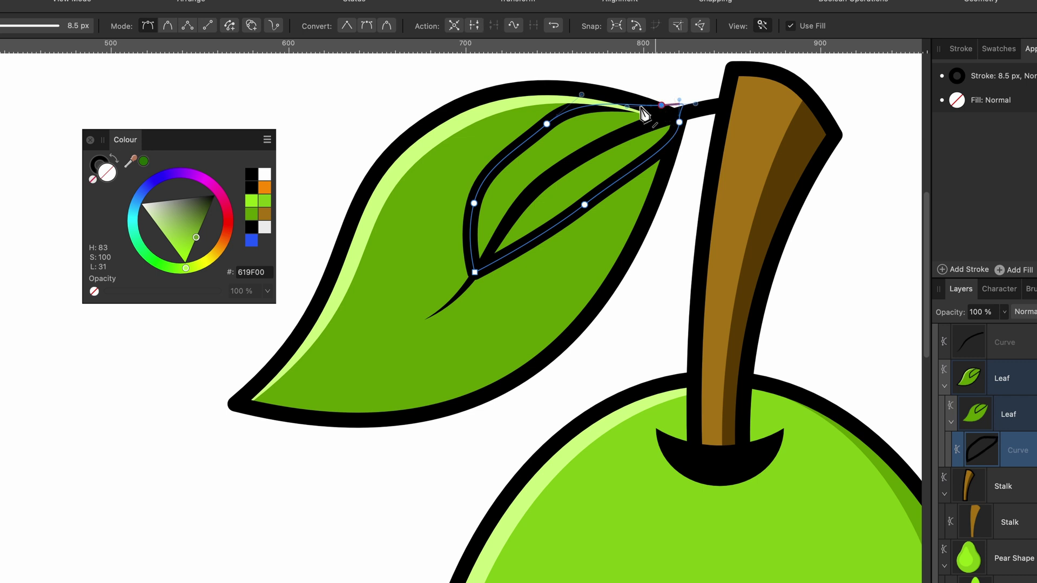
Remove the new shape's stroke and fill it with the dark green 246E00 sampled from the lowest palette swatch.
{"action": "left_click", "coordinate": [96, 162]}
{"action": "left_click", "coordinate": [93, 180]}
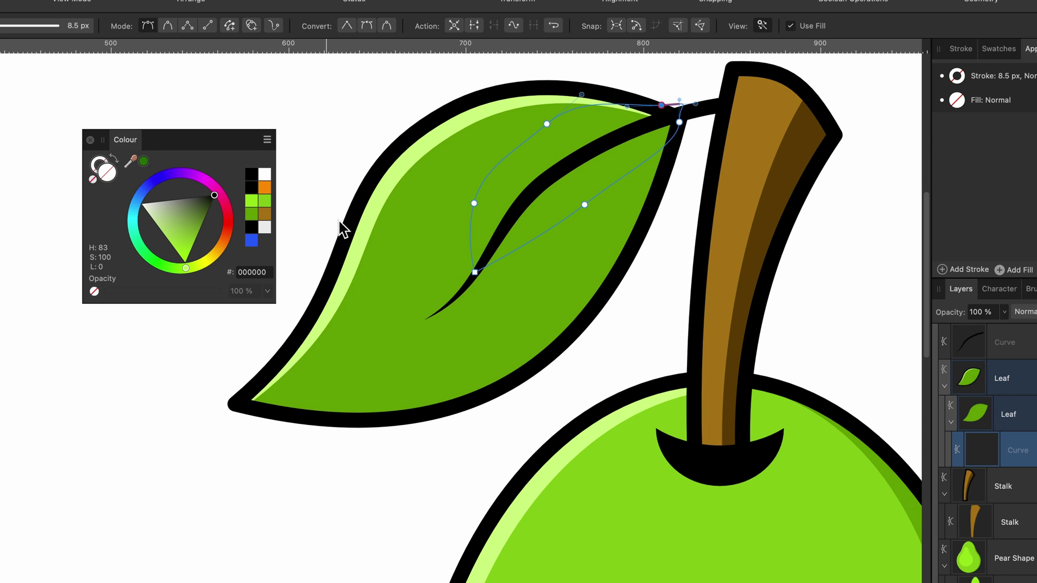
{"action": "scroll", "coordinate": [369, 224], "scroll_direction": "down", "scroll_amount": 5}
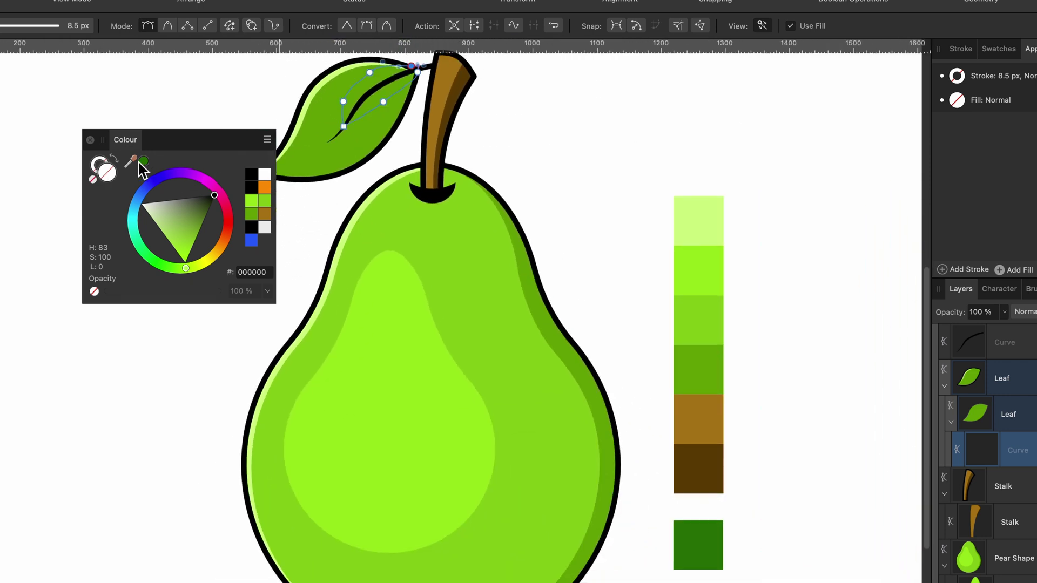
{"action": "left_click_drag", "start_coordinate": [130, 161], "coordinate": [701, 543]}
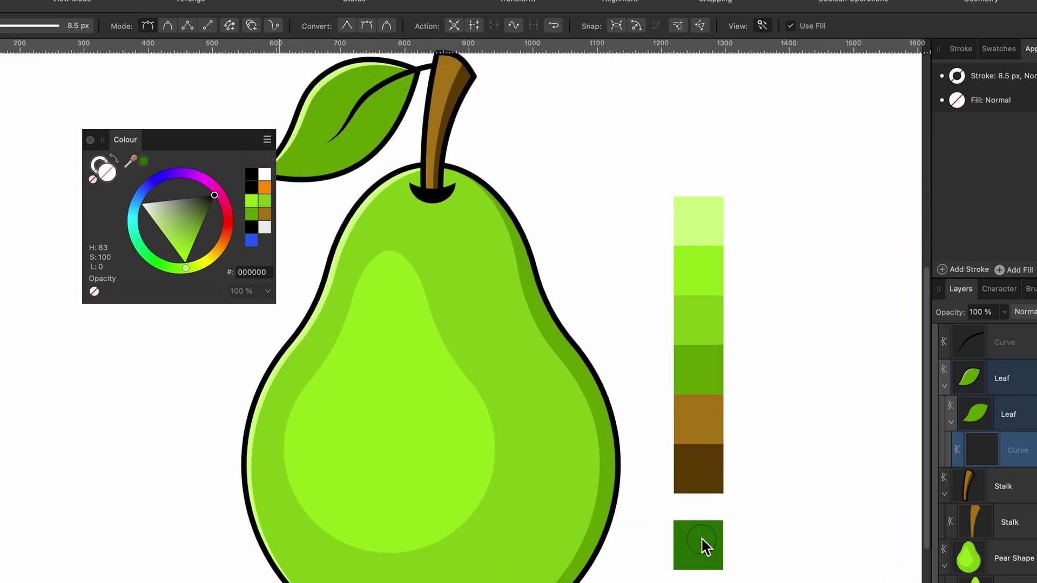
{"action": "left_click", "coordinate": [143, 161]}
{"action": "scroll", "coordinate": [465, 184], "scroll_direction": "up", "scroll_amount": 5}
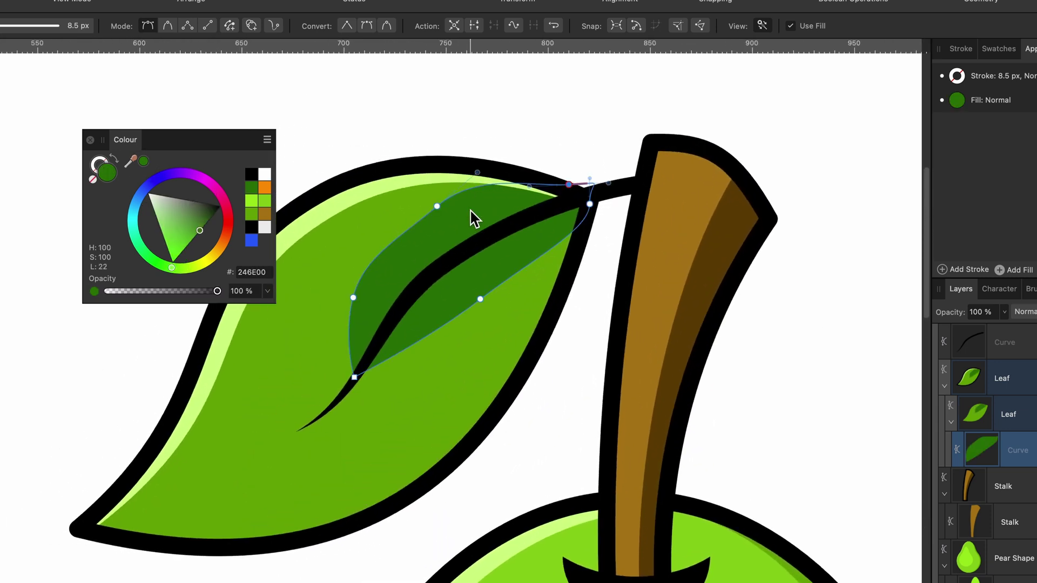
Reposition the two nodes on the dark green shadow's upper edge to make its curve smoother.
{"action": "key", "text": "a"}
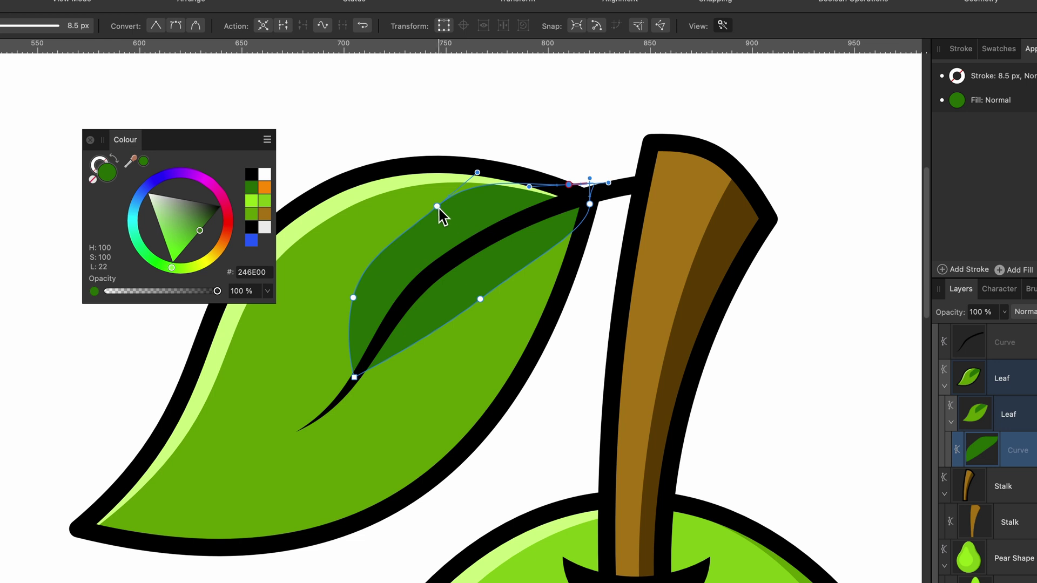
{"action": "left_click_drag", "start_coordinate": [433, 209], "coordinate": [427, 215]}
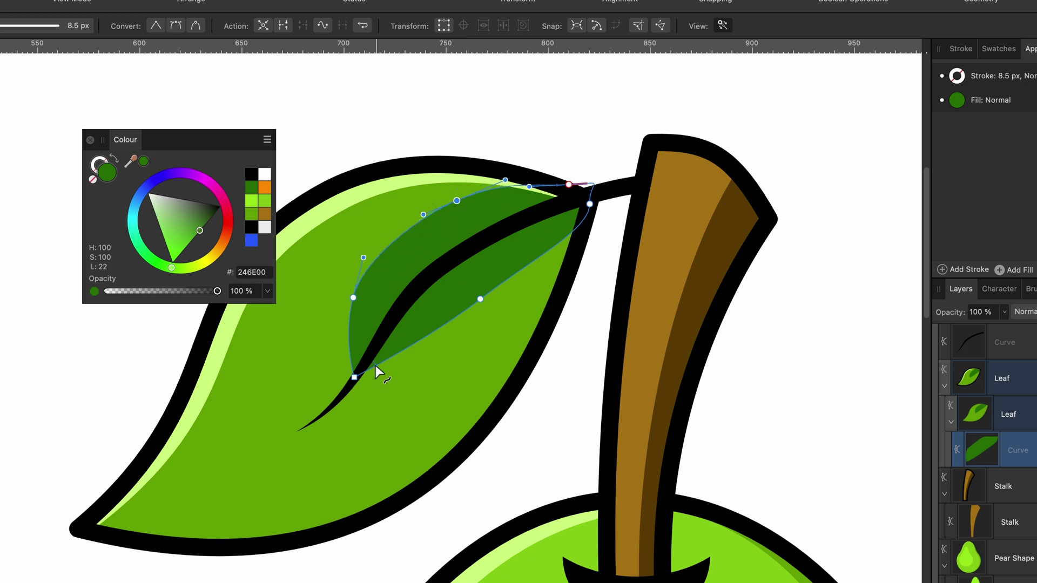
{"action": "left_click_drag", "start_coordinate": [353, 298], "coordinate": [362, 300]}
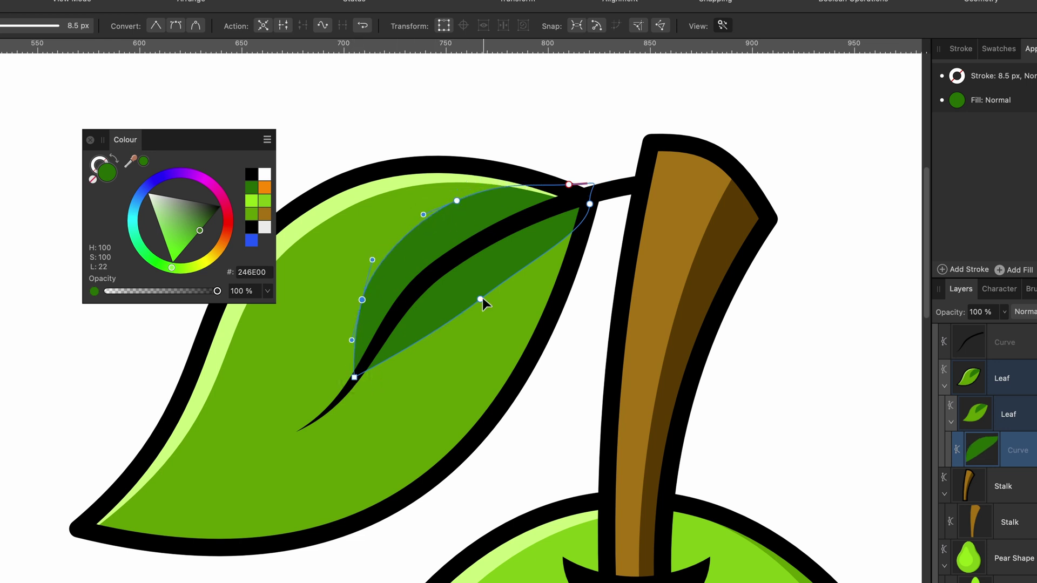
{"action": "scroll", "coordinate": [482, 297], "scroll_direction": "up", "scroll_amount": 3}
{"action": "key", "text": "super+plus"}
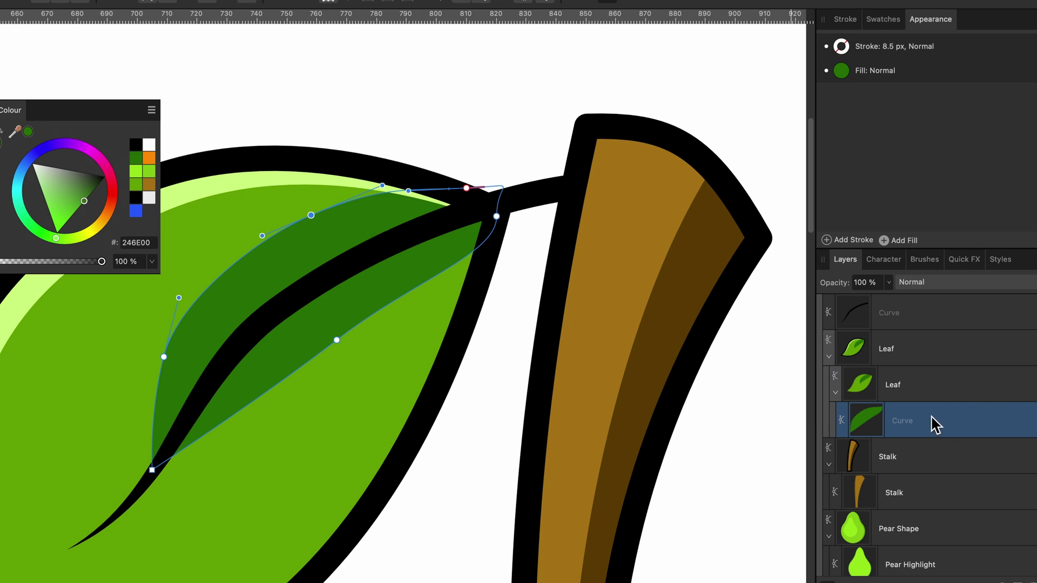
Move the shadow's Curve layer out of the inner Leaf to sit directly above it within the outer Leaf.
{"action": "left_click_drag", "start_coordinate": [935, 425], "coordinate": [940, 368]}
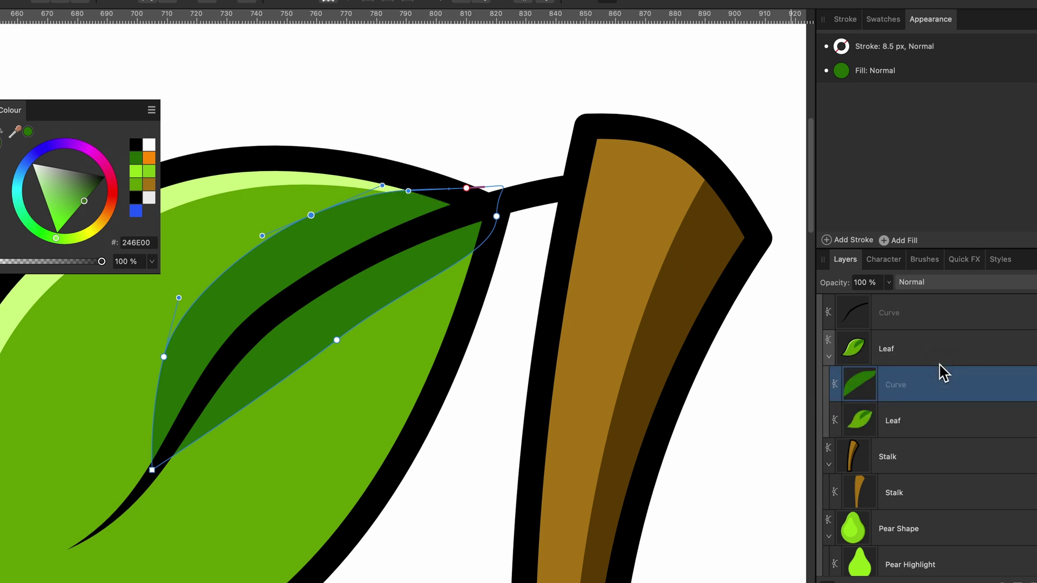
{"action": "left_click", "coordinate": [937, 424]}
{"action": "left_click", "coordinate": [933, 393]}
{"action": "scroll", "coordinate": [528, 354], "scroll_direction": "down", "scroll_amount": 1}
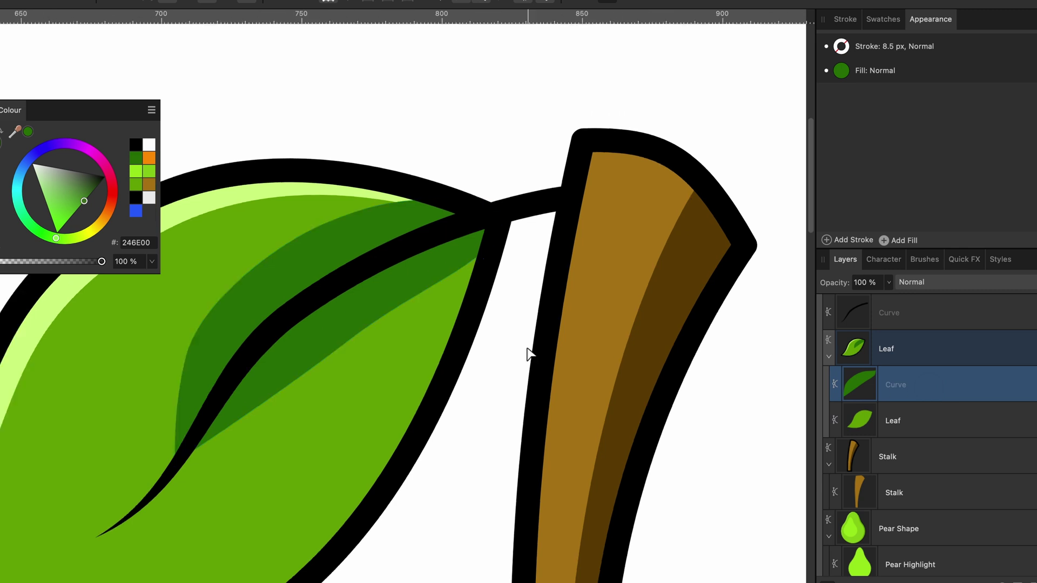
Inspect the shadow's edge against the highlight near the leaf's stalk tip, and review the whole pear with nothing selected.
{"action": "scroll", "coordinate": [528, 354], "scroll_direction": "down", "scroll_amount": 3}
{"action": "scroll", "coordinate": [497, 271], "scroll_direction": "up", "scroll_amount": 5}
{"action": "left_click", "coordinate": [498, 271]}
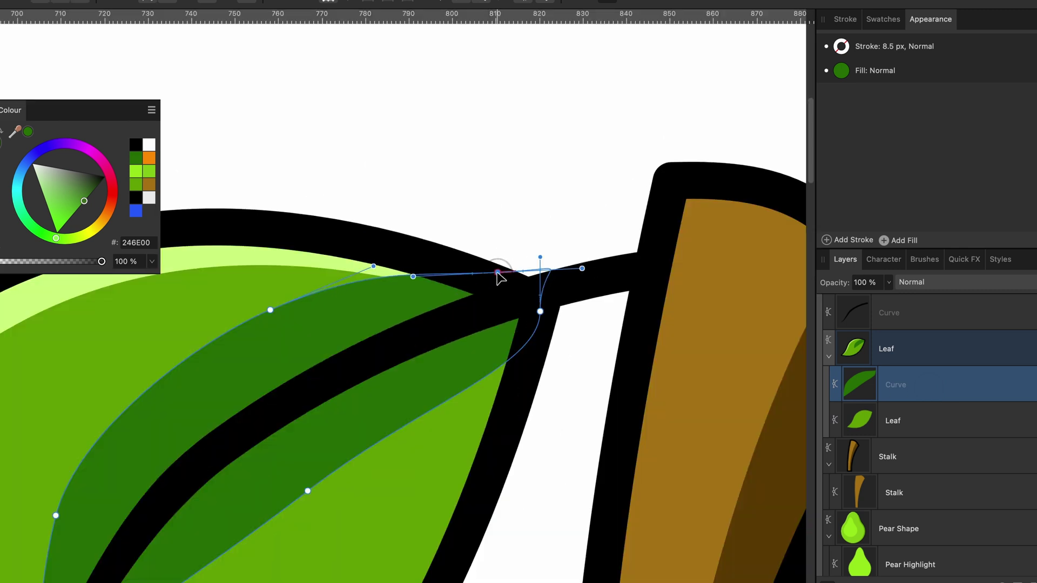
{"action": "left_click", "coordinate": [426, 276]}
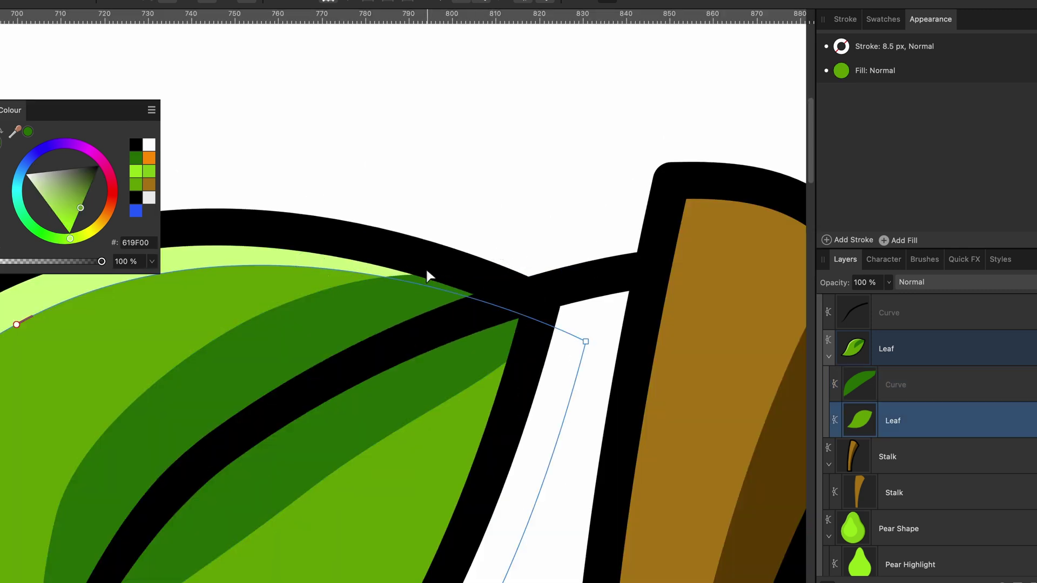
{"action": "left_click", "coordinate": [469, 297]}
{"action": "key", "text": "super+0"}
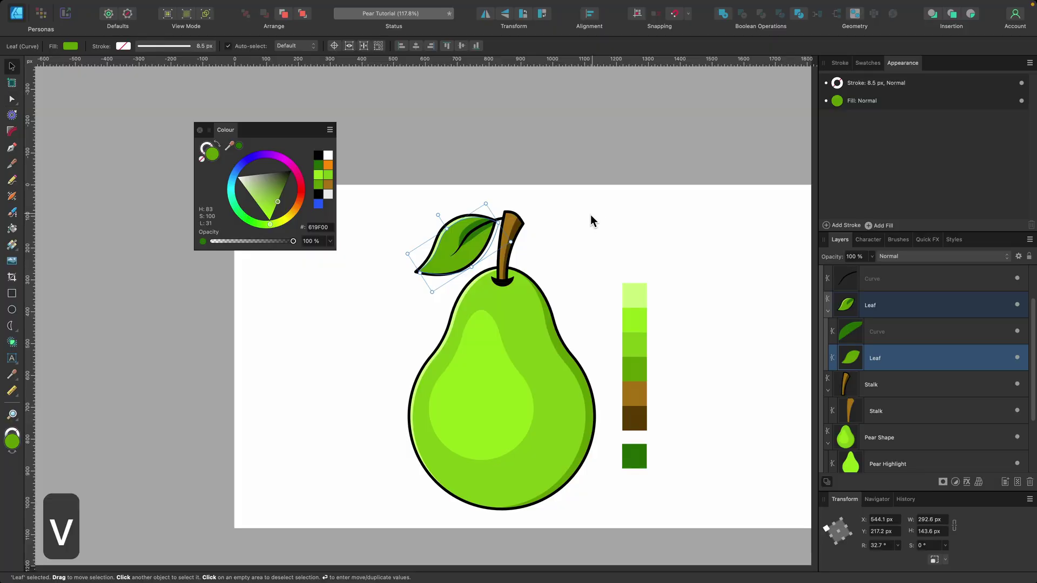
{"action": "left_click", "coordinate": [487, 233]}
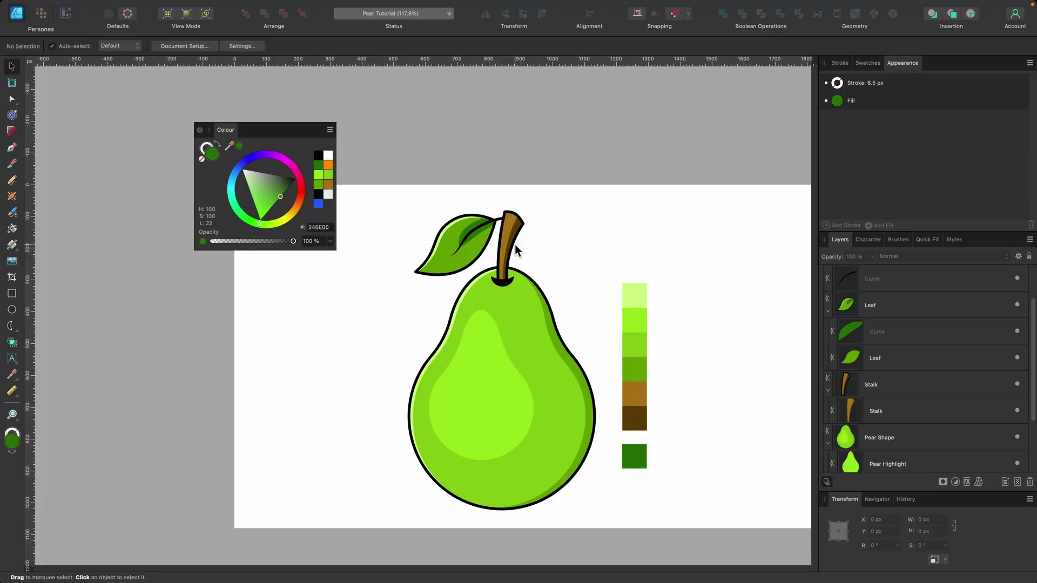
{"action": "scroll", "coordinate": [514, 244], "scroll_direction": "right", "scroll_amount": 2}
{"action": "scroll", "coordinate": [514, 244], "scroll_direction": "down", "scroll_amount": 1}
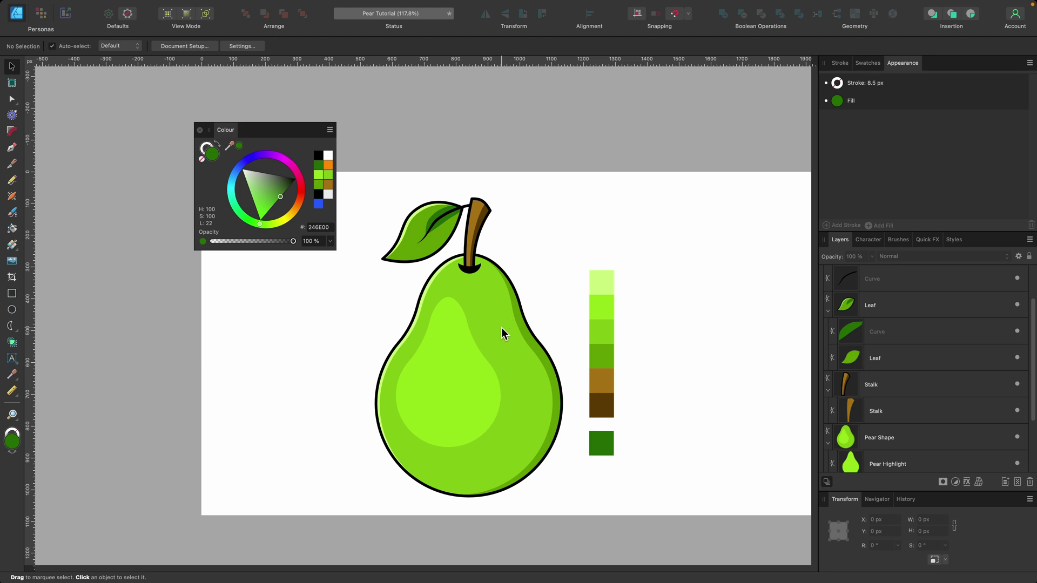
Try a Gaussian Blur layer effect with a 26.7 px radius on the large Pear Highlight.
{"action": "left_click", "coordinate": [459, 369]}
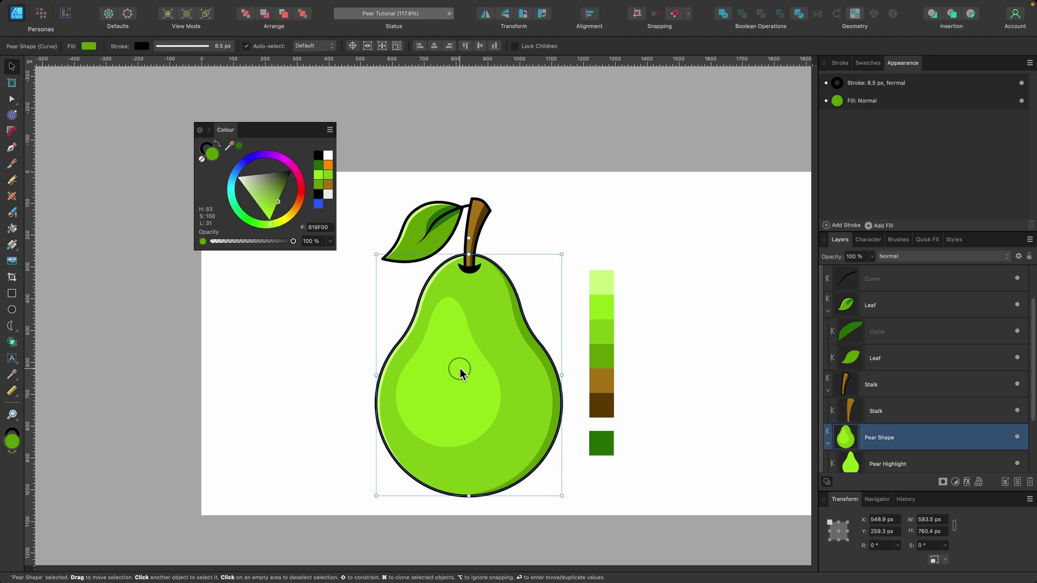
{"action": "left_click", "coordinate": [459, 368]}
{"action": "scroll", "coordinate": [459, 367], "scroll_direction": "up", "scroll_amount": 4}
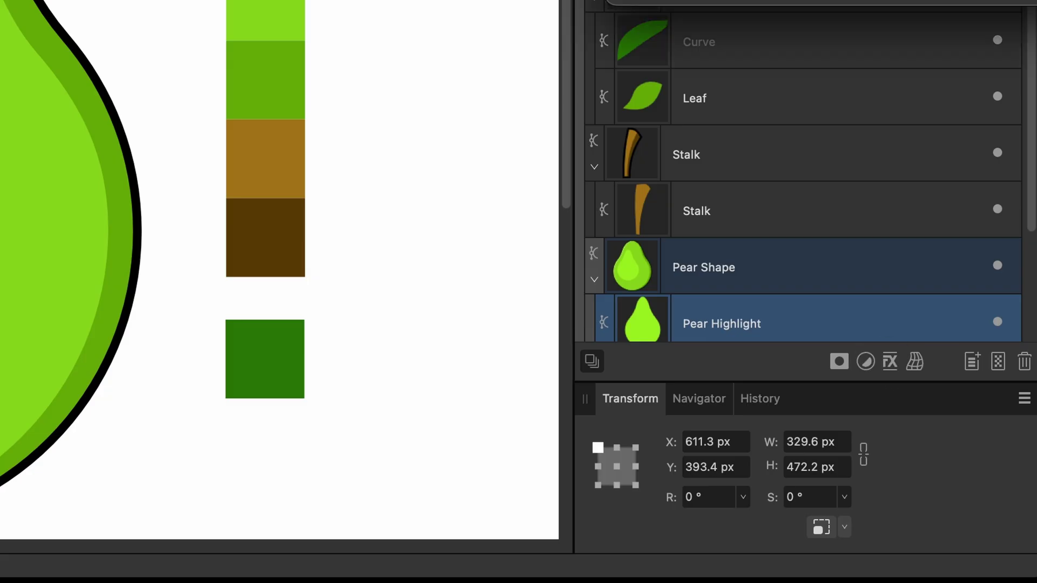
{"action": "left_click", "coordinate": [889, 361]}
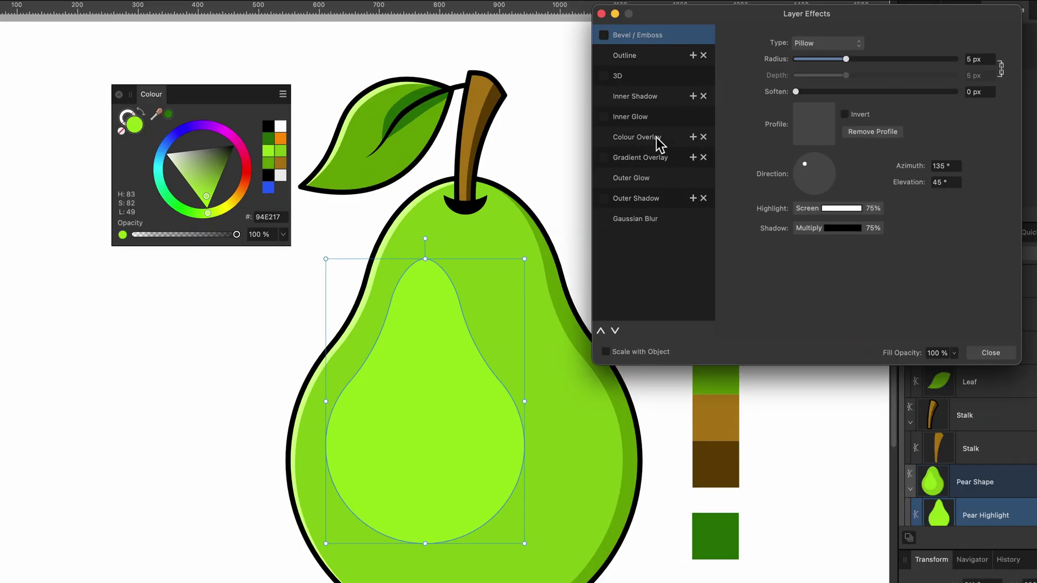
{"action": "left_click", "coordinate": [625, 228]}
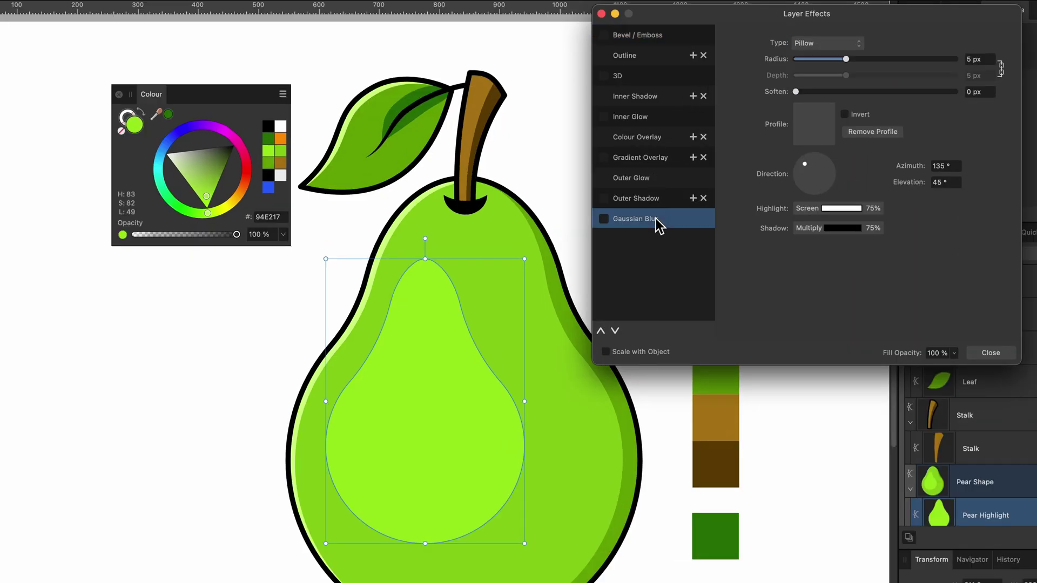
{"action": "left_click_drag", "start_coordinate": [807, 43], "coordinate": [896, 43]}
{"action": "scroll", "coordinate": [392, 445], "scroll_direction": "down", "scroll_amount": 5}
{"action": "scroll", "coordinate": [392, 445], "scroll_direction": "up", "scroll_amount": 5}
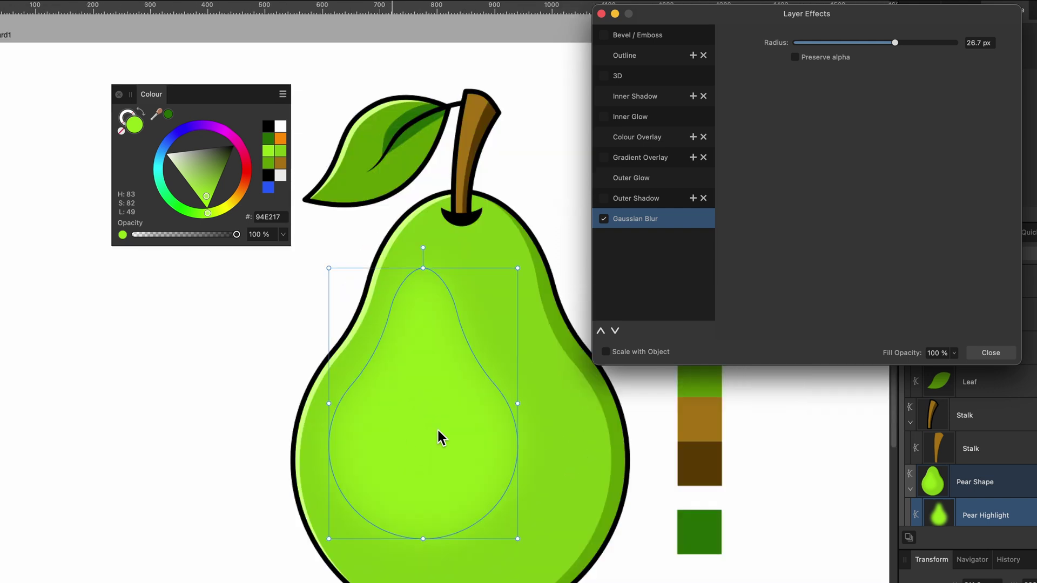
Turn off the Pear Highlight's Gaussian Blur, close the layer effects and deselect the highlight.
{"action": "left_click", "coordinate": [604, 219]}
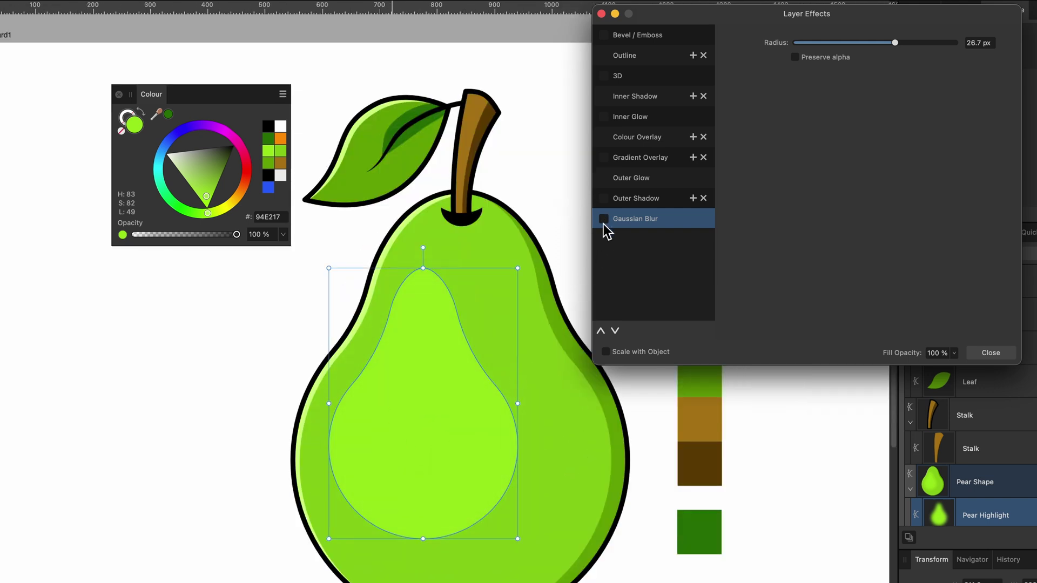
{"action": "left_click", "coordinate": [983, 353]}
{"action": "left_click", "coordinate": [652, 407]}
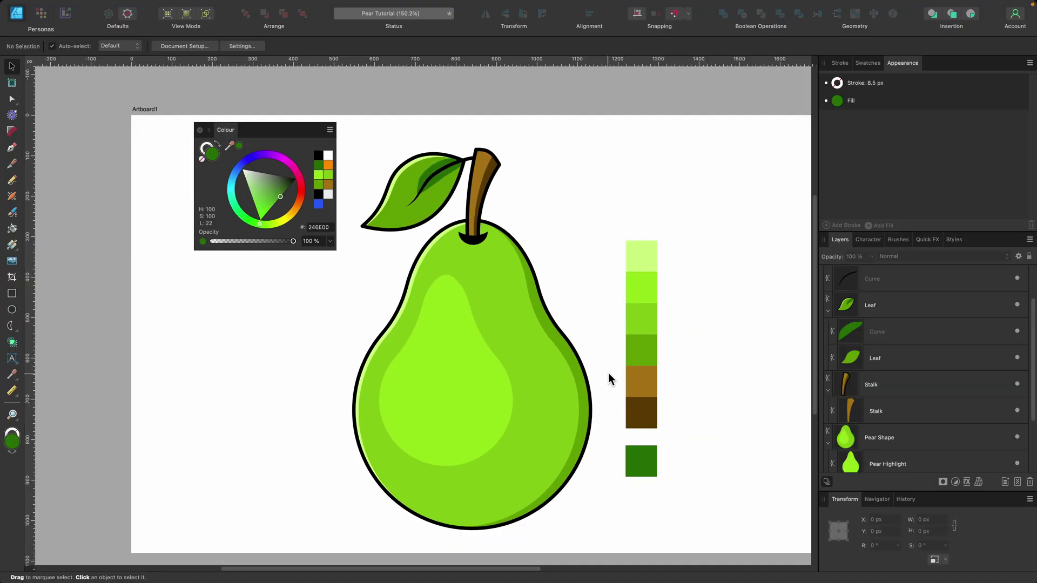
Dock the floating Colour panel beside Stroke, Swatches and Appearance.
{"action": "left_click_drag", "start_coordinate": [233, 123], "coordinate": [848, 72]}
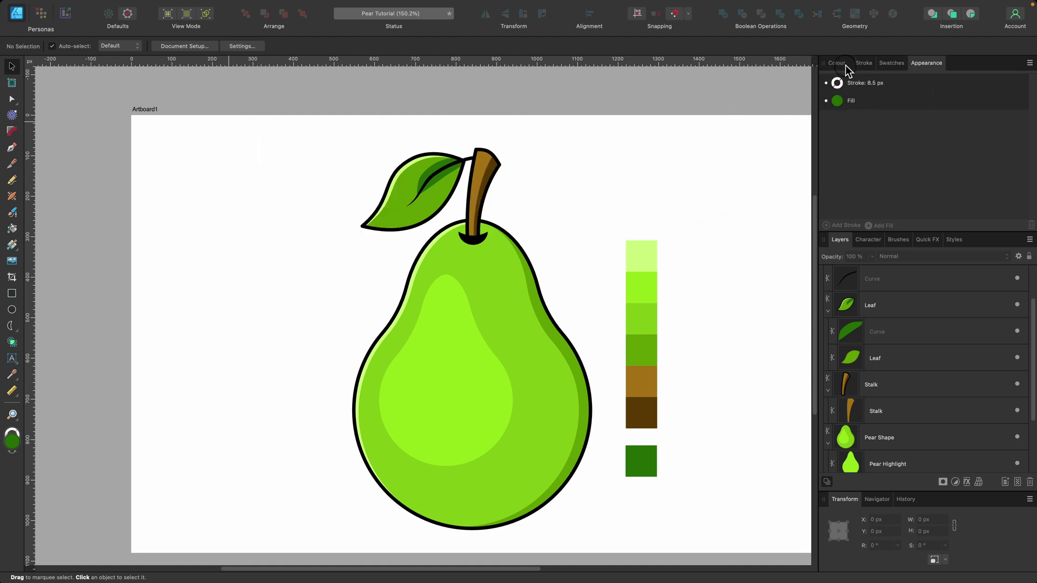
Delete the palette swatch group and move the whole pear artwork to the middle of the artboard.
{"action": "scroll", "coordinate": [590, 260], "scroll_direction": "down", "scroll_amount": 5}
{"action": "left_click", "coordinate": [532, 284]}
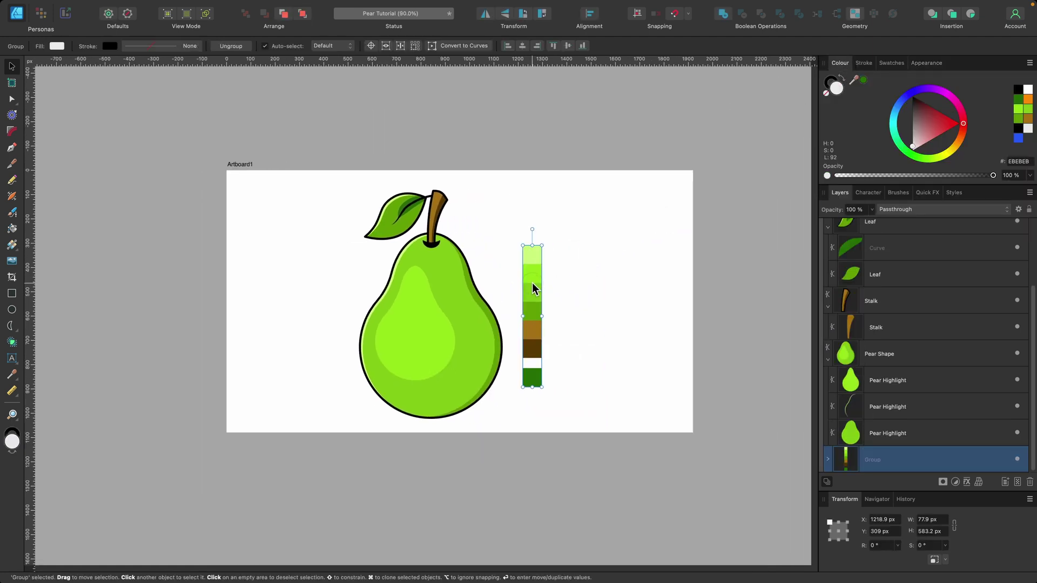
{"action": "key", "text": "BackSpace"}
{"action": "left_click_drag", "start_coordinate": [559, 474], "coordinate": [297, 166]}
{"action": "left_click_drag", "start_coordinate": [450, 267], "coordinate": [472, 263]}
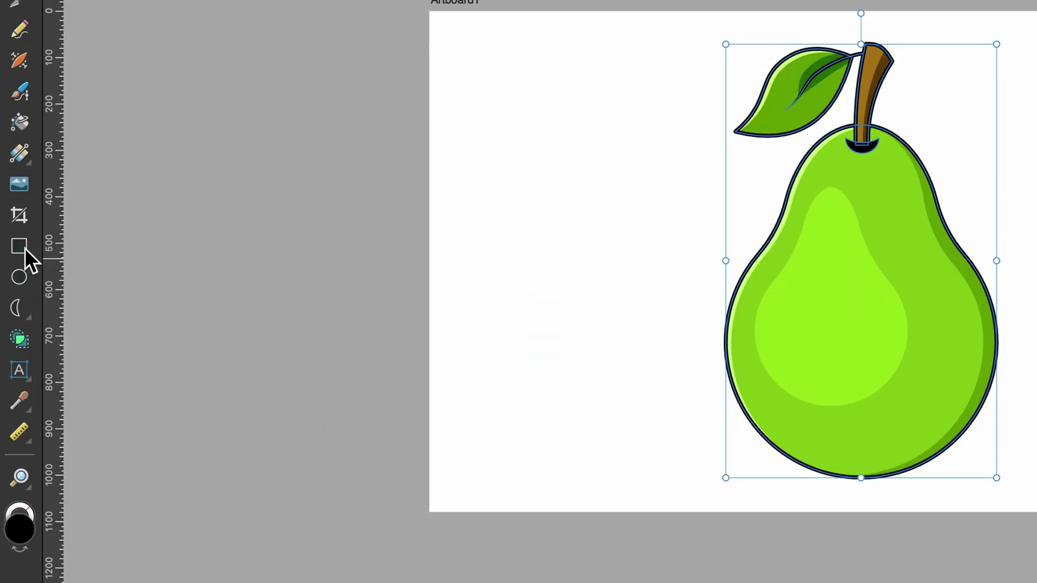
Draw a 1920 × 1080 px rectangle covering the whole artboard, filled with dark green (246E00).
{"action": "left_click", "coordinate": [23, 247]}
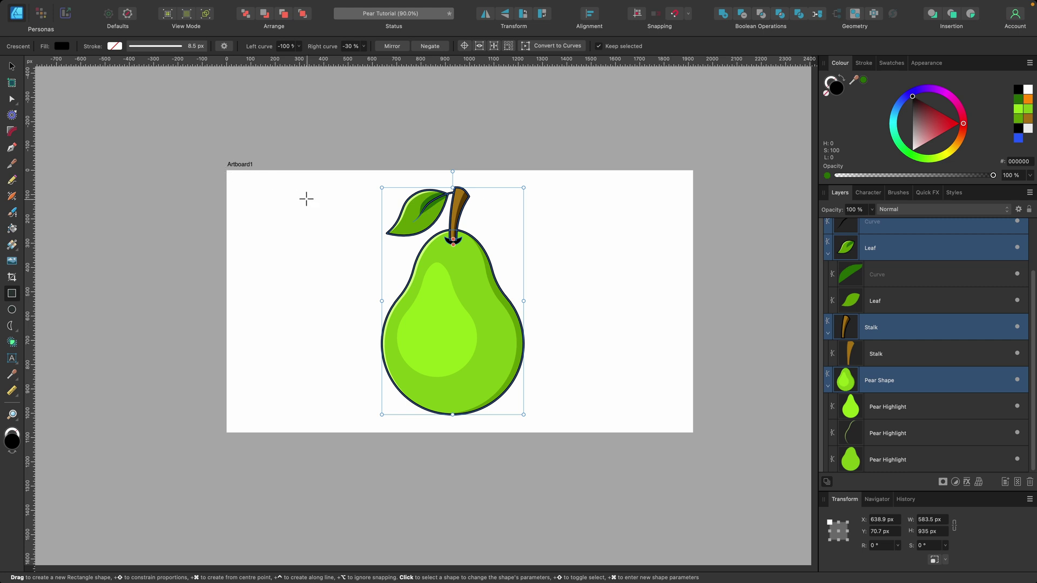
{"action": "scroll", "coordinate": [306, 198], "scroll_direction": "up", "scroll_amount": 2}
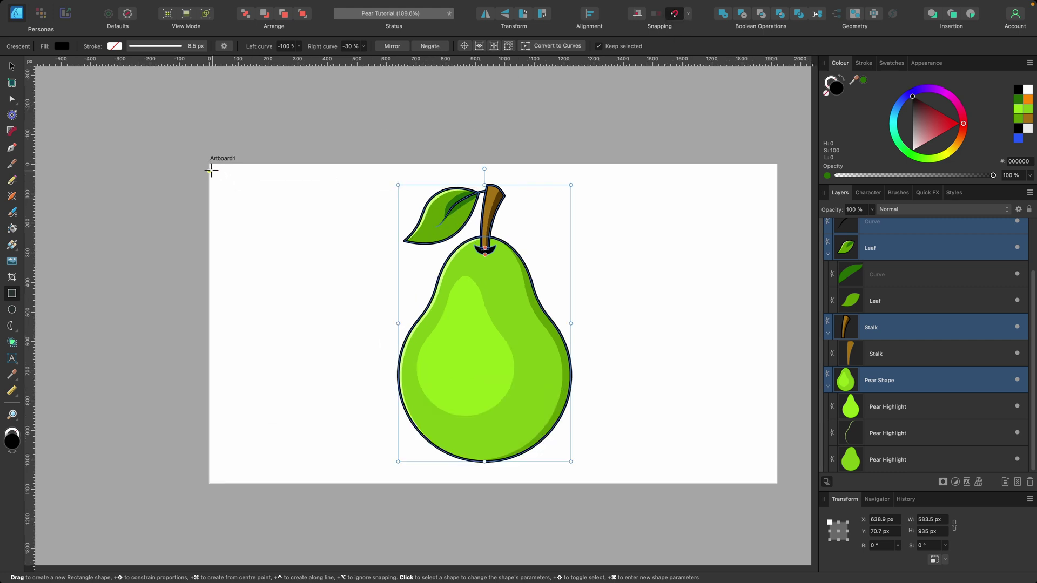
{"action": "left_click_drag", "start_coordinate": [209, 164], "coordinate": [775, 483]}
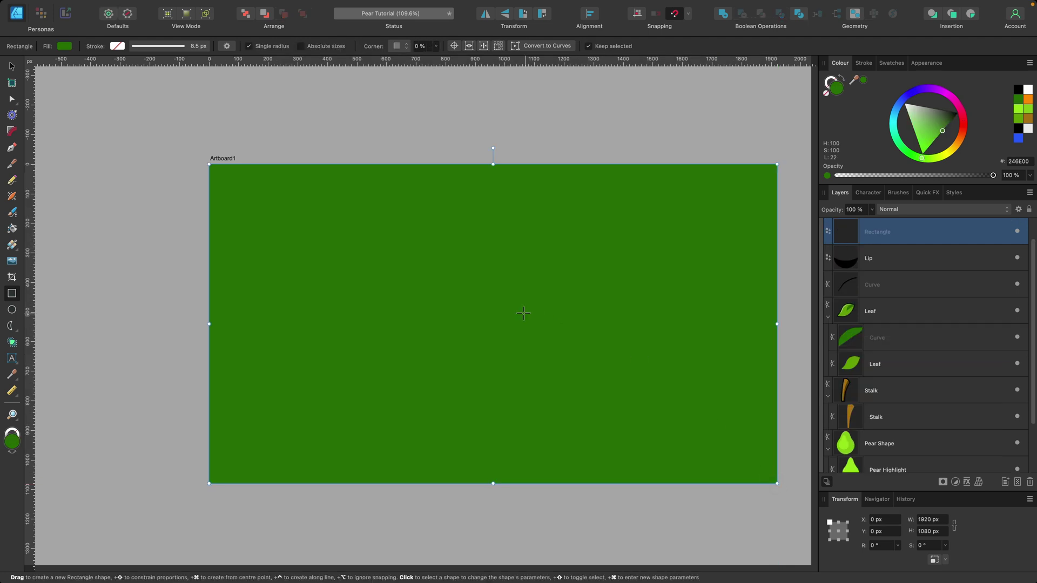
{"action": "key", "text": "v"}
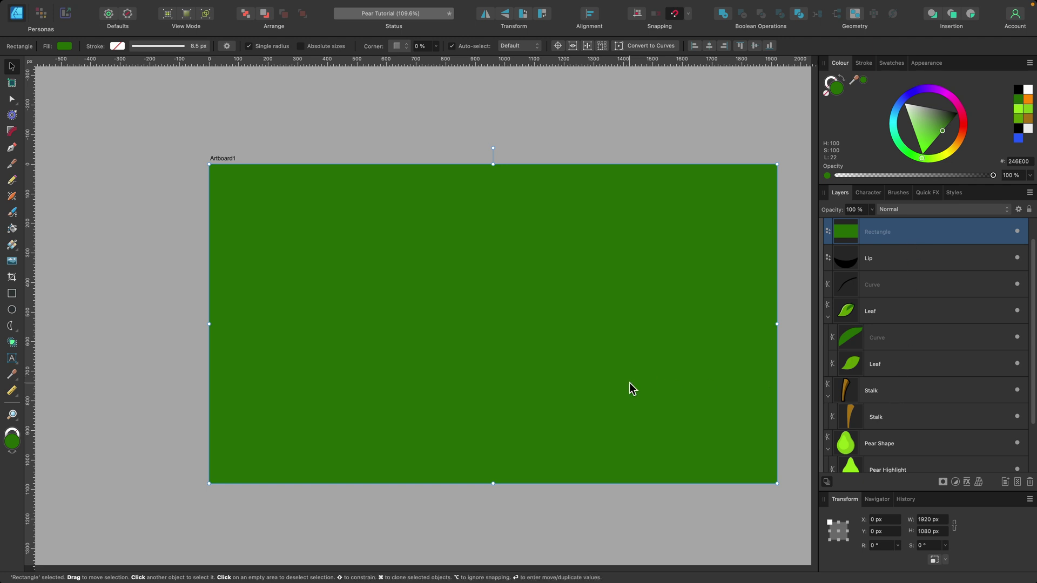
Send the full-artboard rectangle behind the pear and change its fill to teal green.
{"action": "key", "text": "shift+super+bracketleft"}
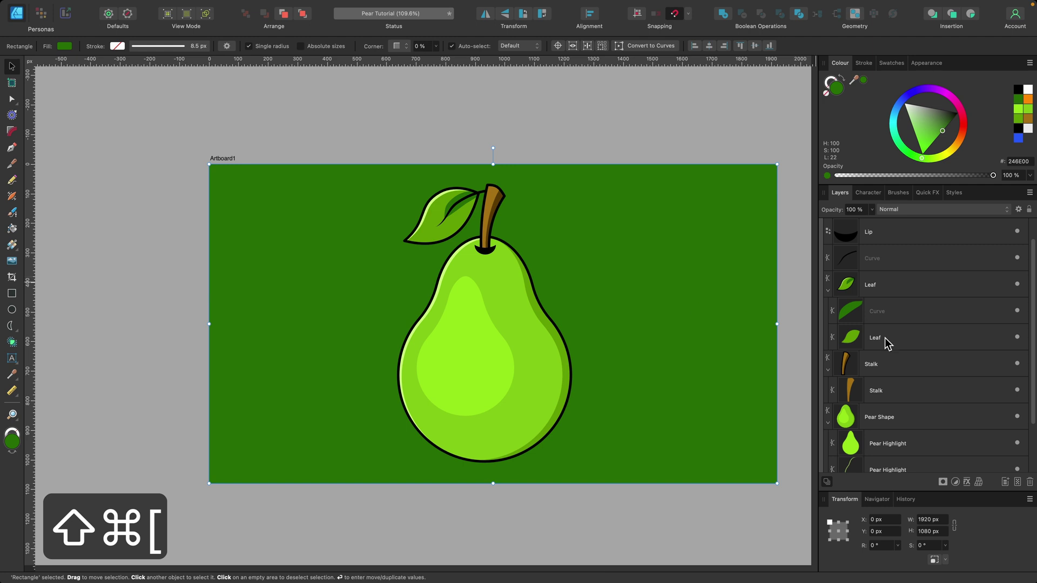
{"action": "scroll", "coordinate": [886, 345], "scroll_direction": "down", "scroll_amount": 3}
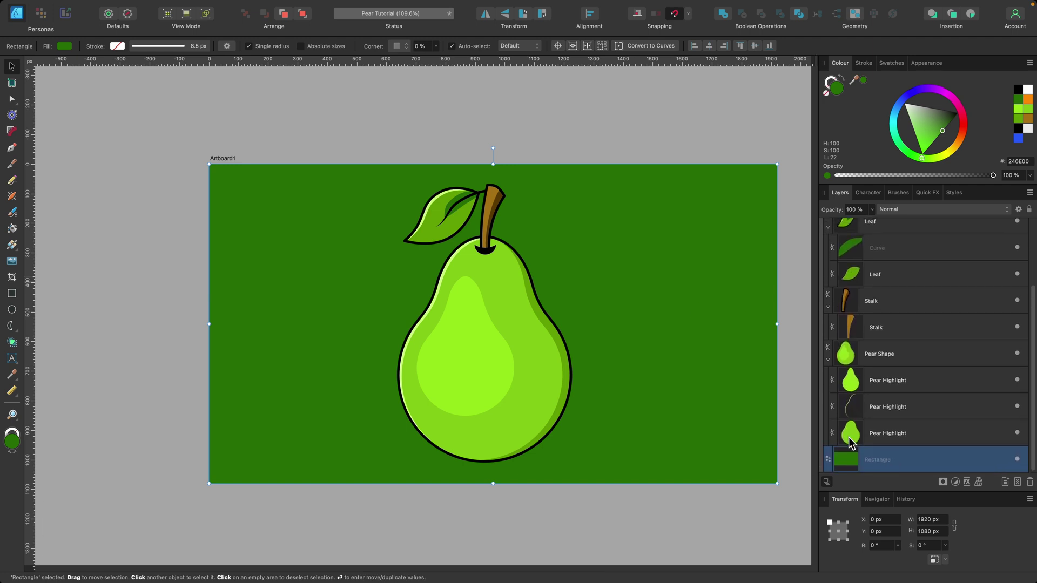
{"action": "mouse_move", "coordinate": [922, 158]}
{"action": "left_mouse_down"}
{"action": "mouse_move", "coordinate": [944, 153]}
{"action": "mouse_move", "coordinate": [910, 156]}
{"action": "mouse_move", "coordinate": [932, 127]}
{"action": "mouse_move", "coordinate": [886, 146]}
{"action": "left_mouse_up"}
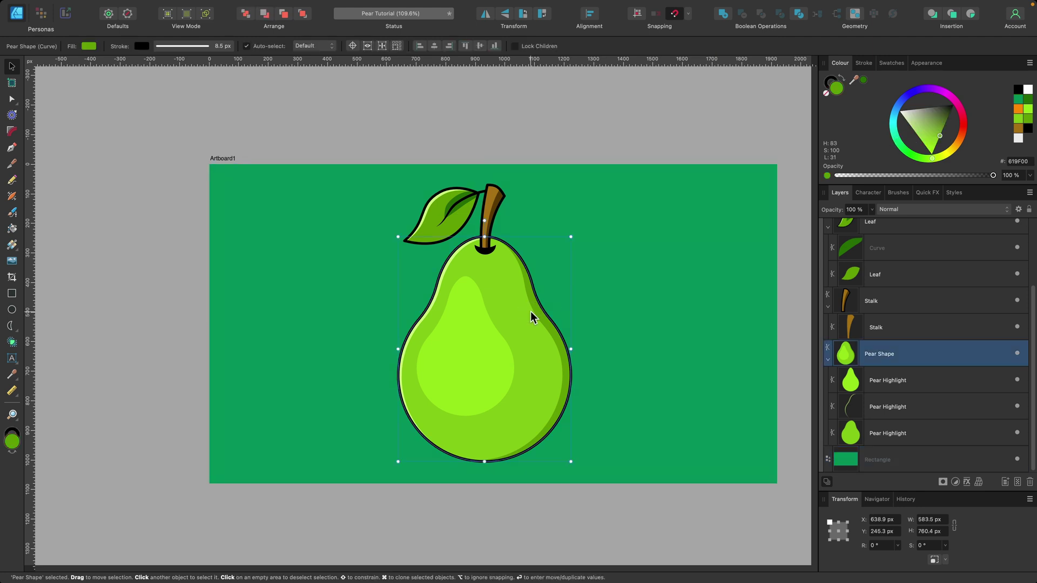
Try scaling the whole pear down to about 162 × 260 px, inspect its outlines and undo the resize.
{"action": "left_click_drag", "start_coordinate": [646, 517], "coordinate": [319, 135]}
{"action": "left_click_drag", "start_coordinate": [567, 180], "coordinate": [493, 277]}
{"action": "scroll", "coordinate": [493, 328], "scroll_direction": "up", "scroll_amount": 5}
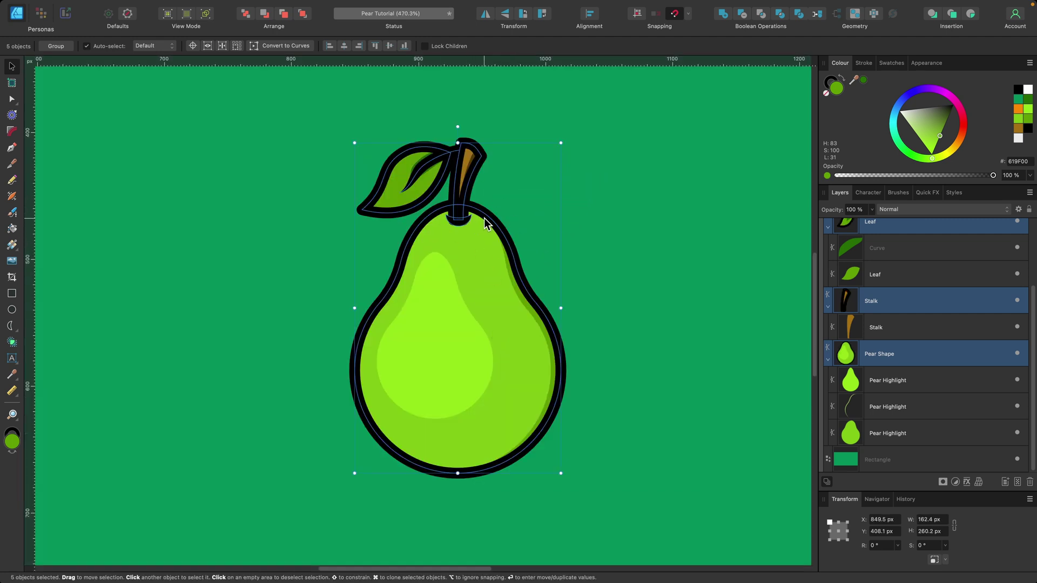
{"action": "scroll", "coordinate": [493, 221], "scroll_direction": "down", "scroll_amount": 5}
{"action": "key", "text": "super+z"}
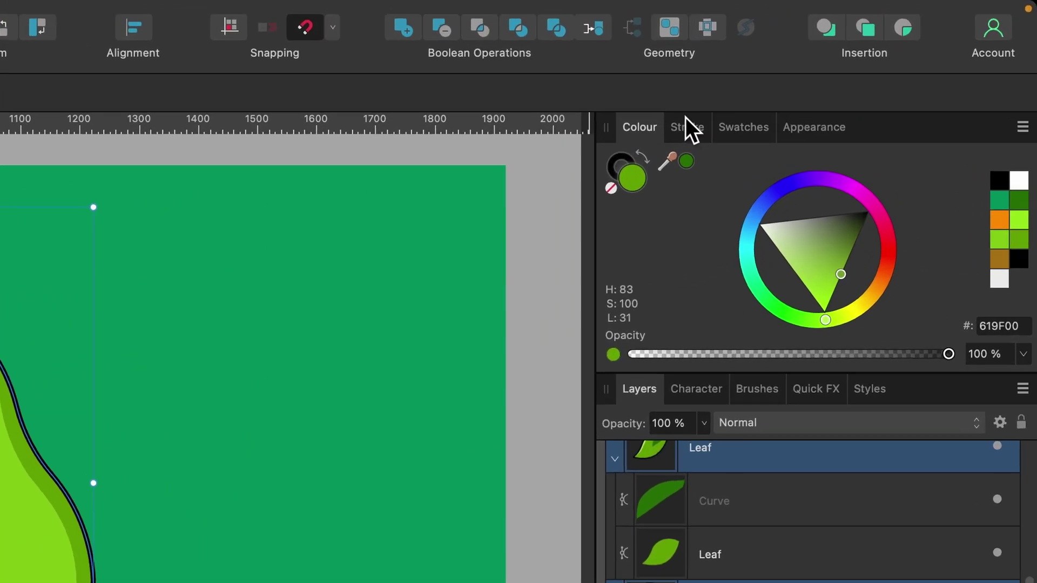
Enable Scale with object for the pear's strokes, test it by shrinking the pear to about 131 × 210 px, and undo the resize.
{"action": "left_click", "coordinate": [863, 62]}
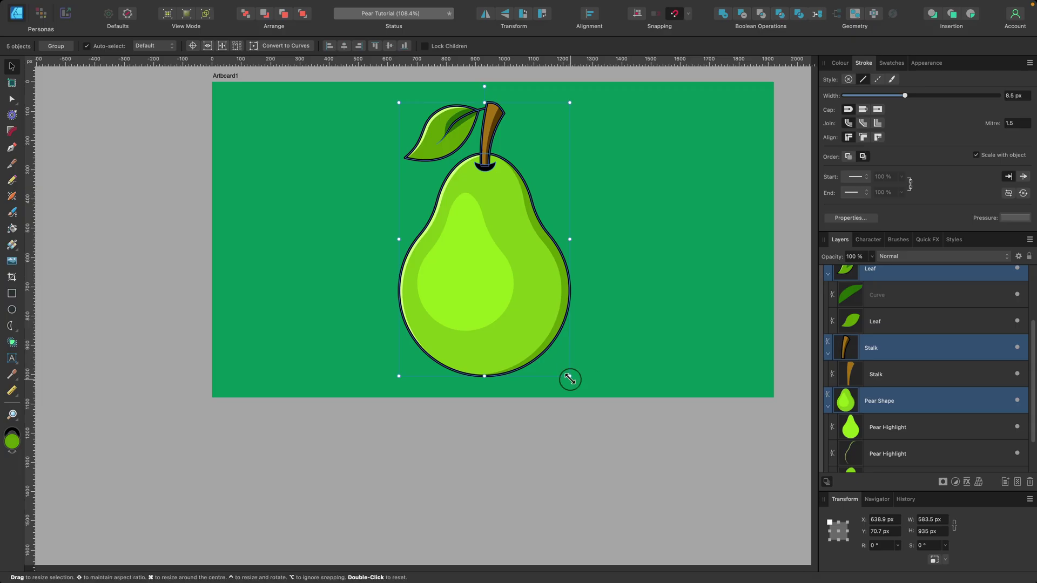
{"action": "left_click_drag", "start_coordinate": [570, 379], "coordinate": [480, 288]}
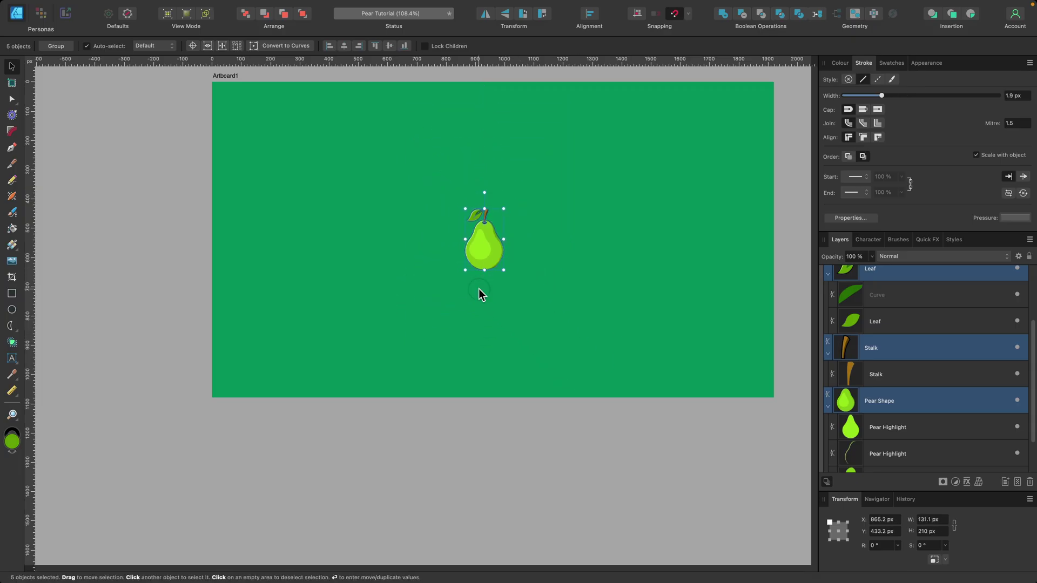
{"action": "scroll", "coordinate": [481, 219], "scroll_direction": "up", "scroll_amount": 10}
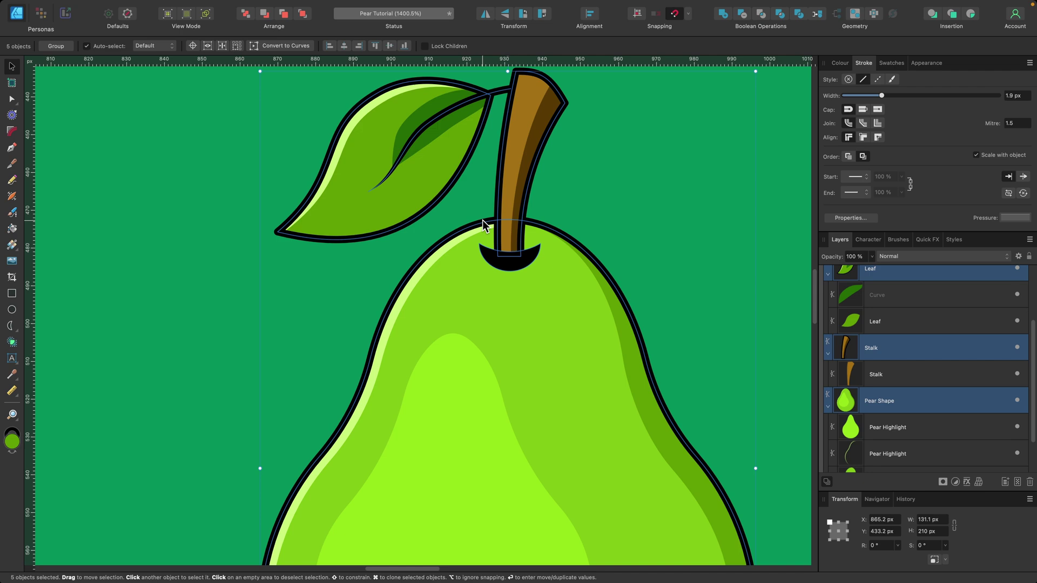
{"action": "scroll", "coordinate": [482, 219], "scroll_direction": "down", "scroll_amount": 15}
{"action": "scroll", "coordinate": [482, 219], "scroll_direction": "up", "scroll_amount": 5}
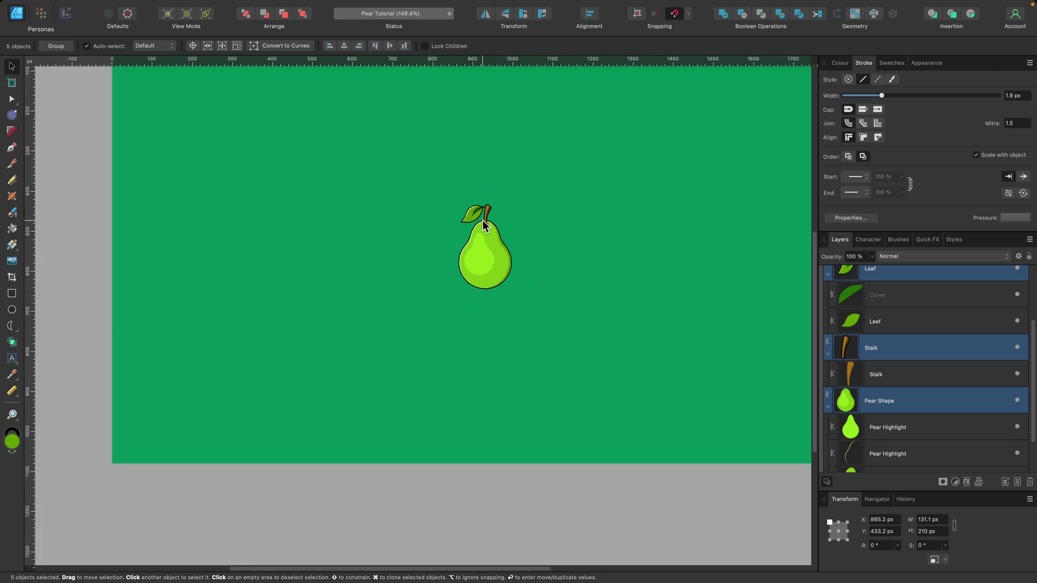
{"action": "scroll", "coordinate": [482, 220], "scroll_direction": "down", "scroll_amount": 5}
{"action": "scroll", "coordinate": [482, 219], "scroll_direction": "up", "scroll_amount": 3}
{"action": "scroll", "coordinate": [482, 219], "scroll_direction": "down", "scroll_amount": 2}
{"action": "key", "text": "ctrl+z"}
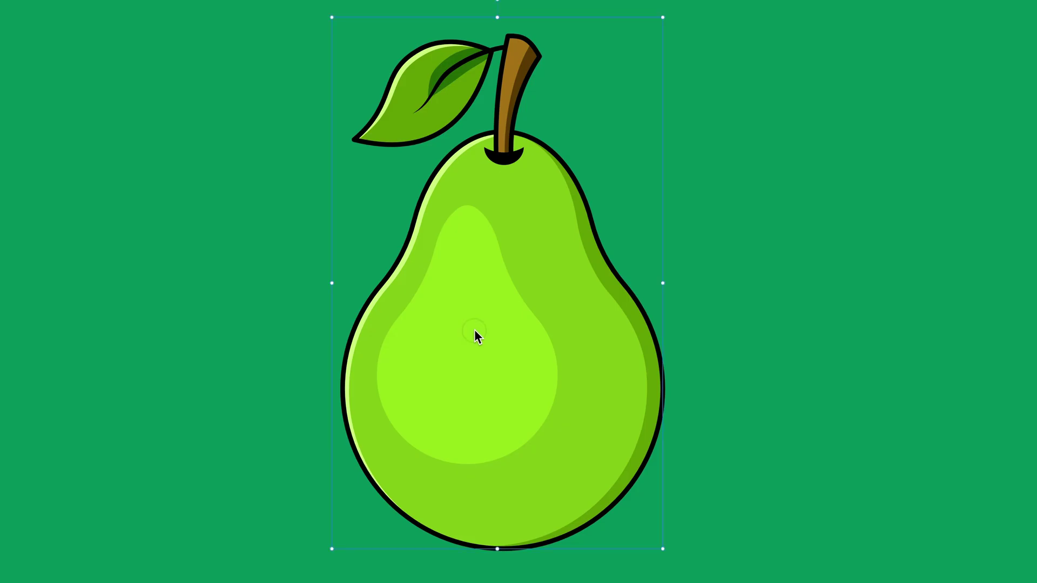
Shrink the pear to about half size in the artboard's upper-left corner and duplicate it sideways into a row of seven overlapping pears.
{"action": "left_click_drag", "start_coordinate": [659, 548], "coordinate": [463, 311]}
{"action": "left_click_drag", "start_coordinate": [463, 255], "coordinate": [159, 254]}
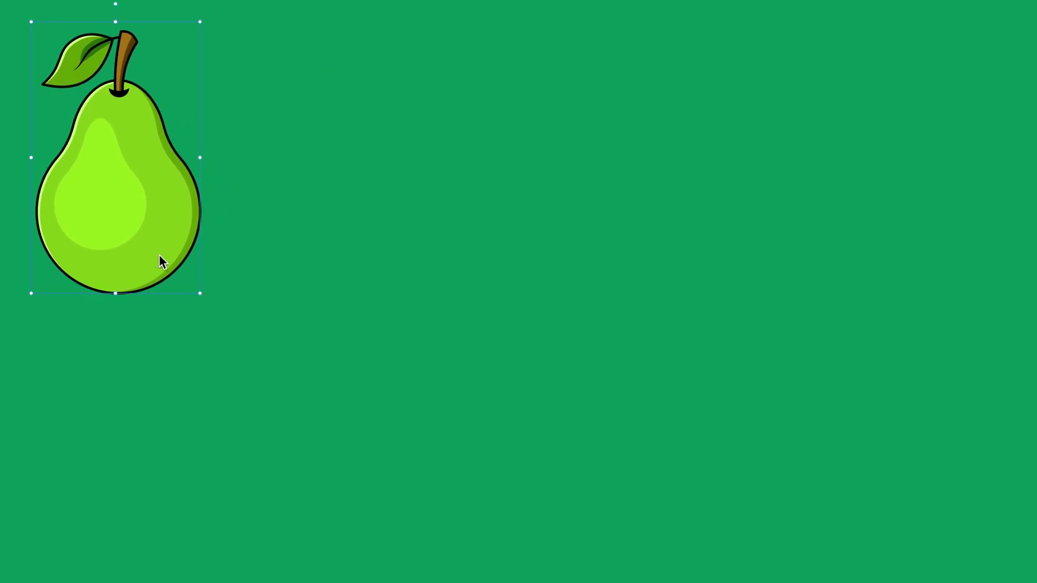
{"action": "key", "text": "super+j"}
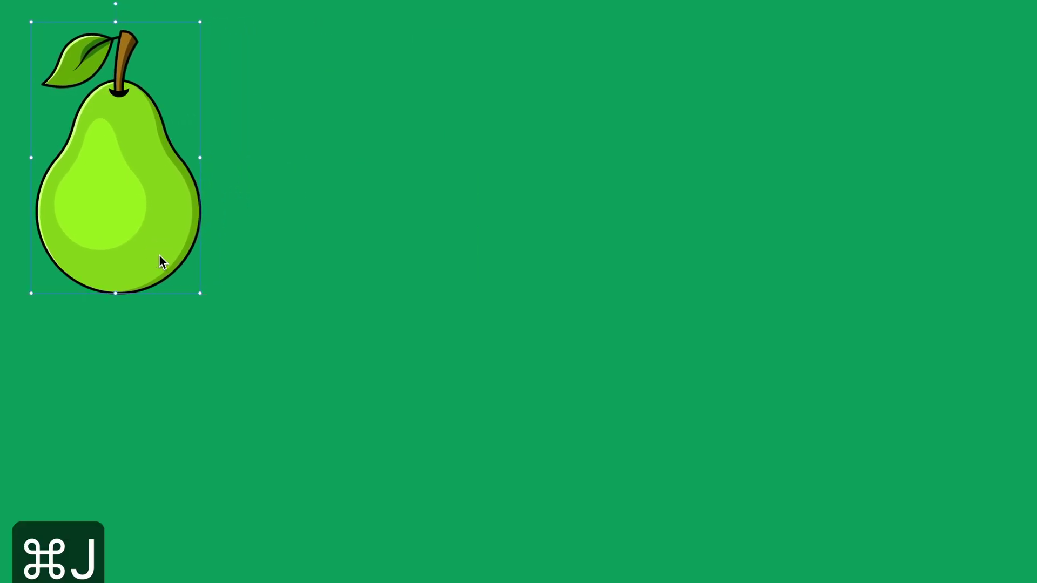
{"action": "left_click_drag", "start_coordinate": [159, 254], "coordinate": [283, 244]}
{"action": "key", "text": "super+j"}
{"action": "key", "text": "super+j"}
{"action": "key", "text": "super+j"}
{"action": "key", "text": "super+j"}
{"action": "key", "text": "super+j"}
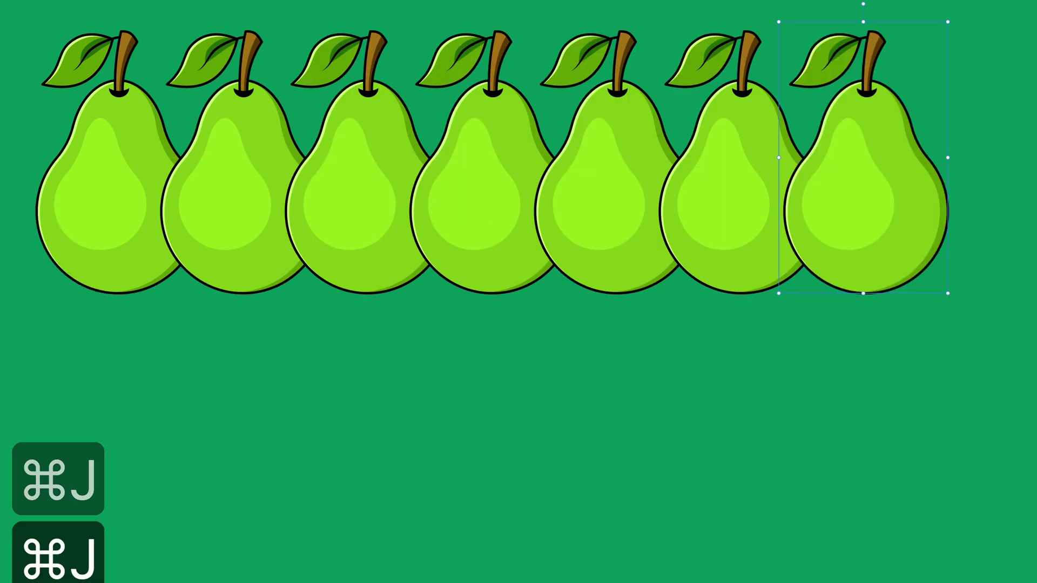
Duplicate the whole row of pears downward with a slight leftward offset to make four overlapping rows.
{"action": "left_click_drag", "start_coordinate": [1032, 366], "coordinate": [14, 3]}
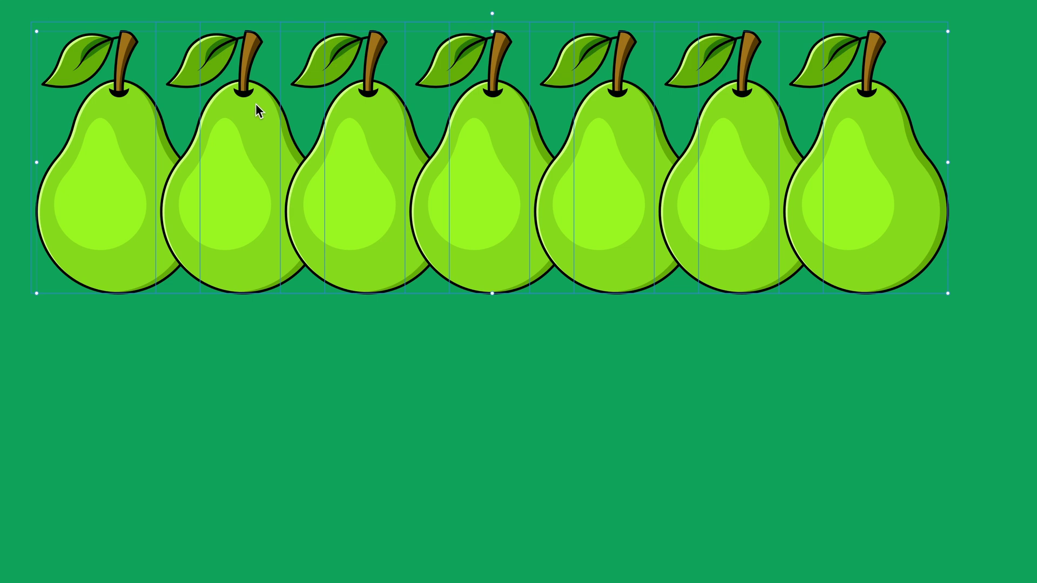
{"action": "key", "text": "super+j"}
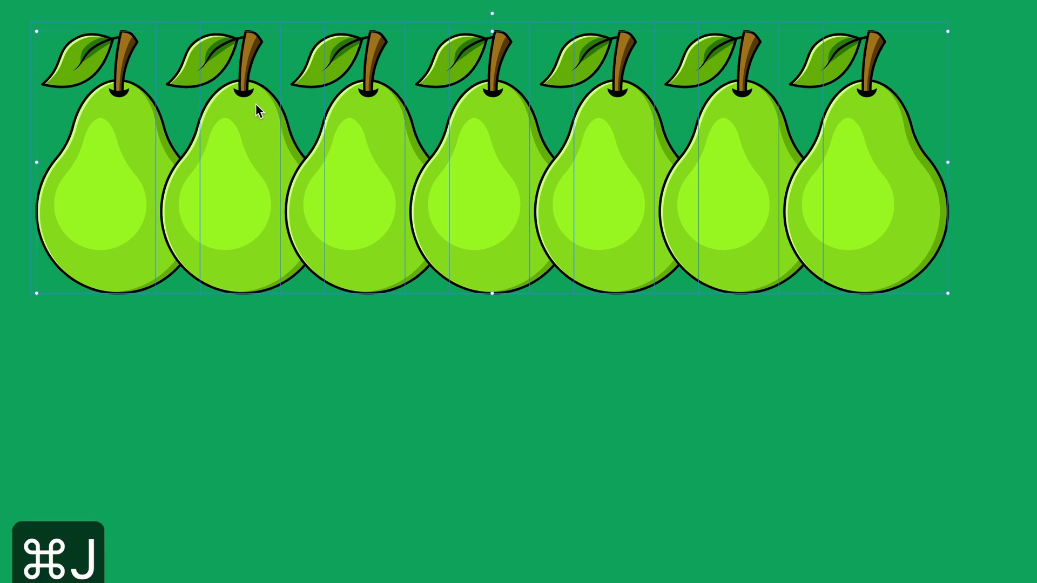
{"action": "left_click_drag", "start_coordinate": [254, 102], "coordinate": [229, 225]}
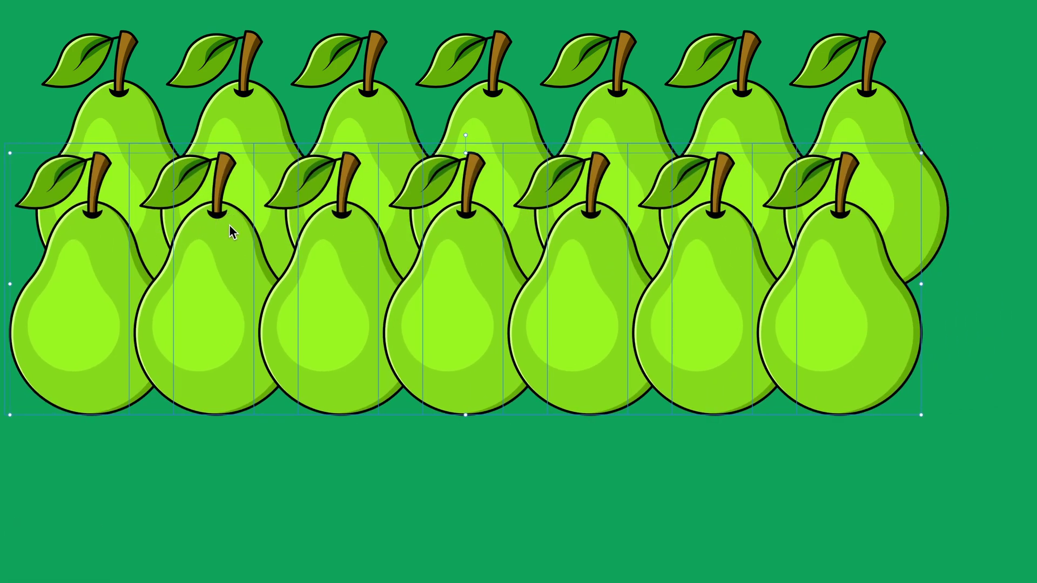
{"action": "key", "text": "super+j"}
{"action": "key", "text": "super+j"}
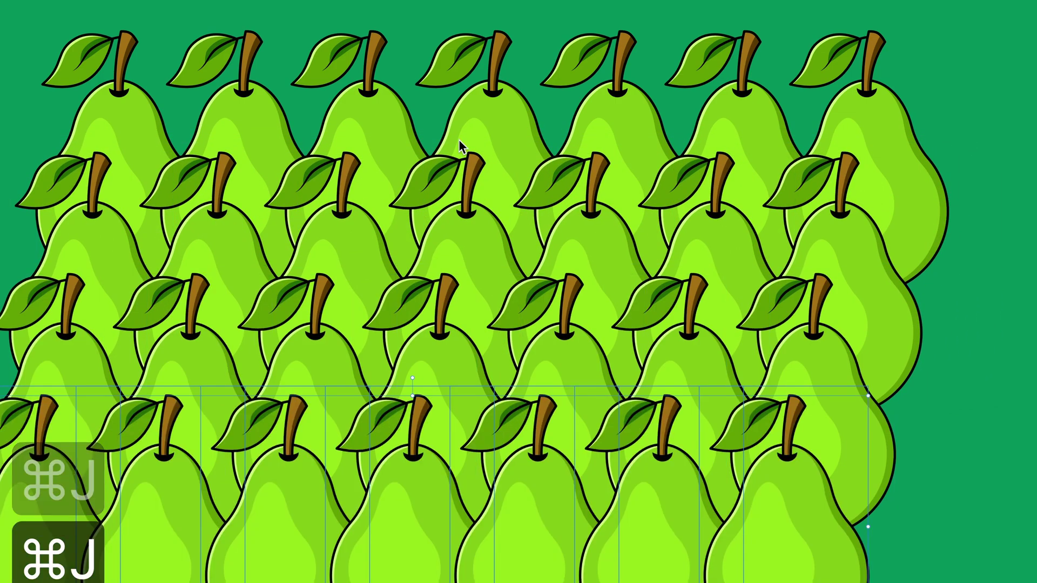